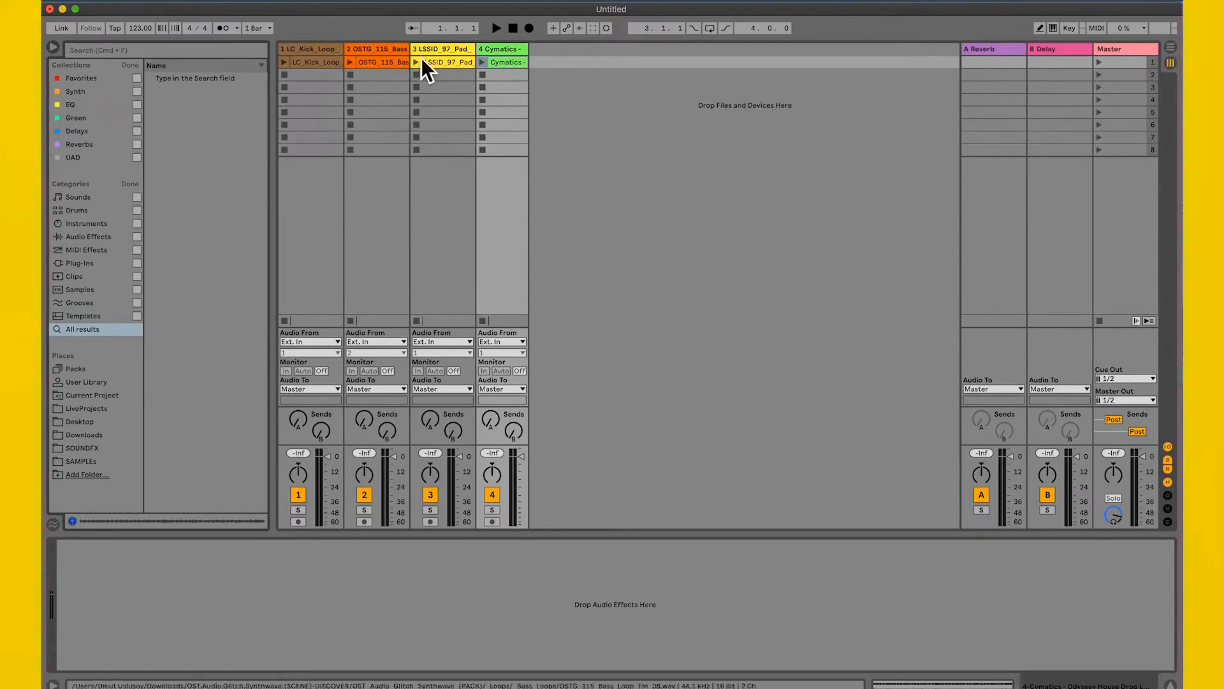
Widen the columns of the four audio tracks so their full names can be read
click(341, 54)
click(373, 53)
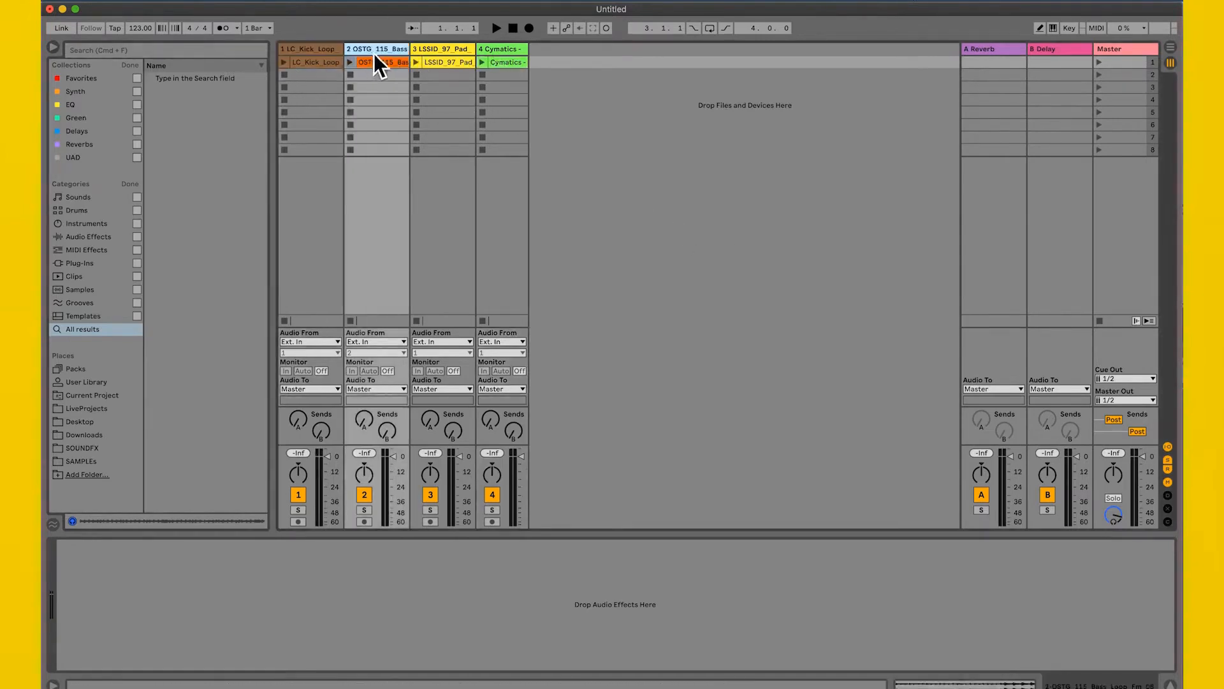
click(456, 53)
click(502, 51)
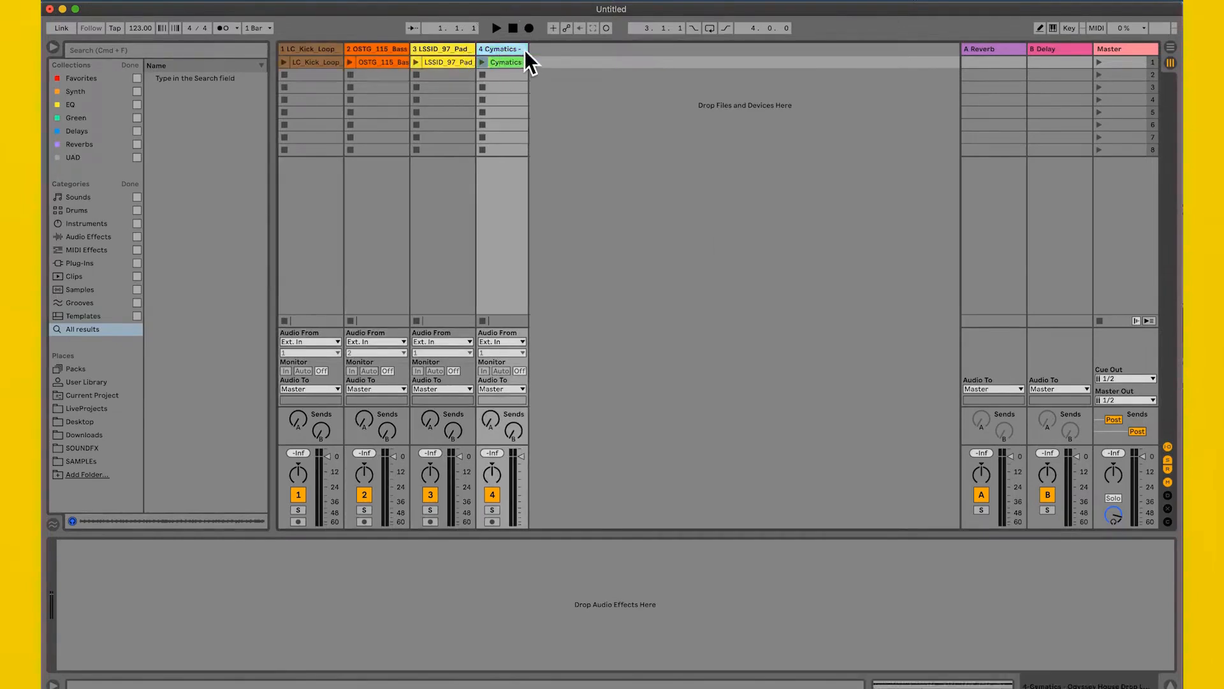
drag(533, 54, 635, 54)
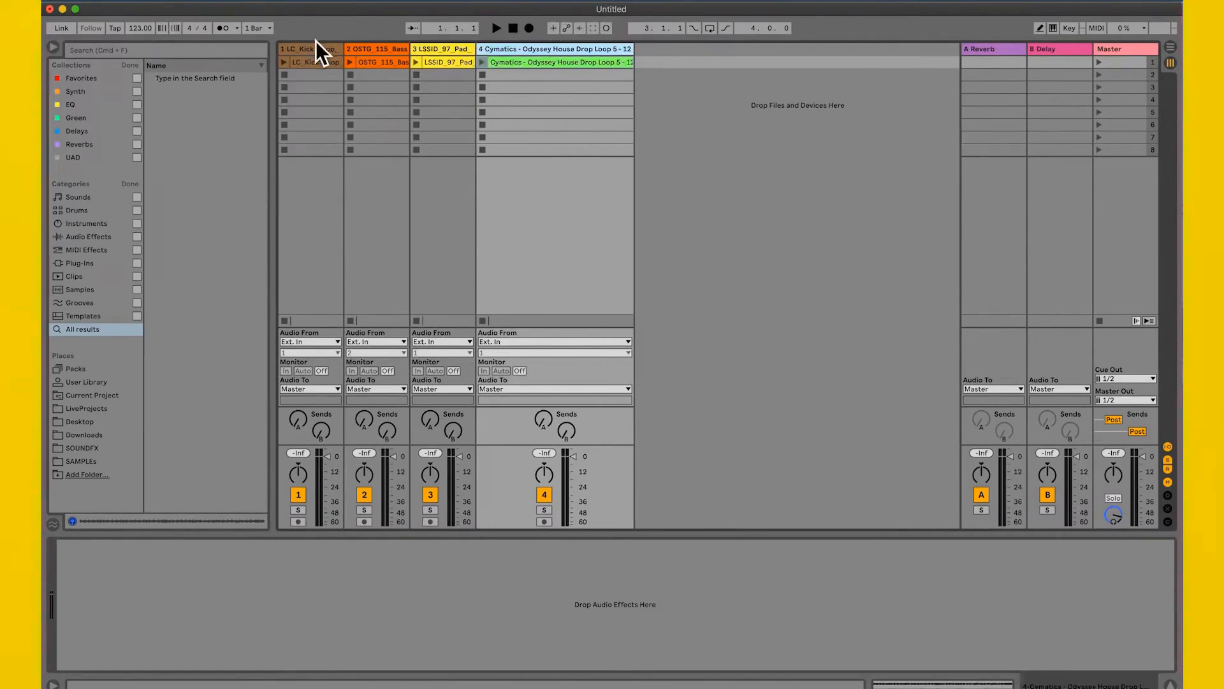
drag(342, 51, 378, 55)
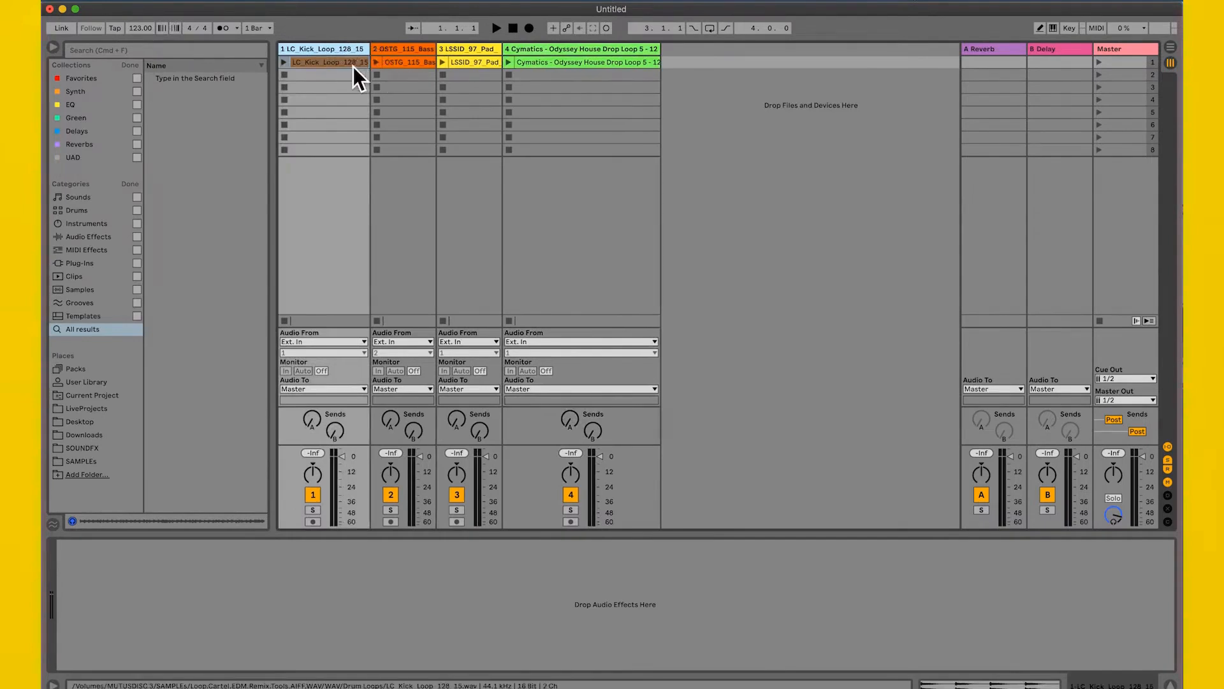
drag(436, 57, 597, 62)
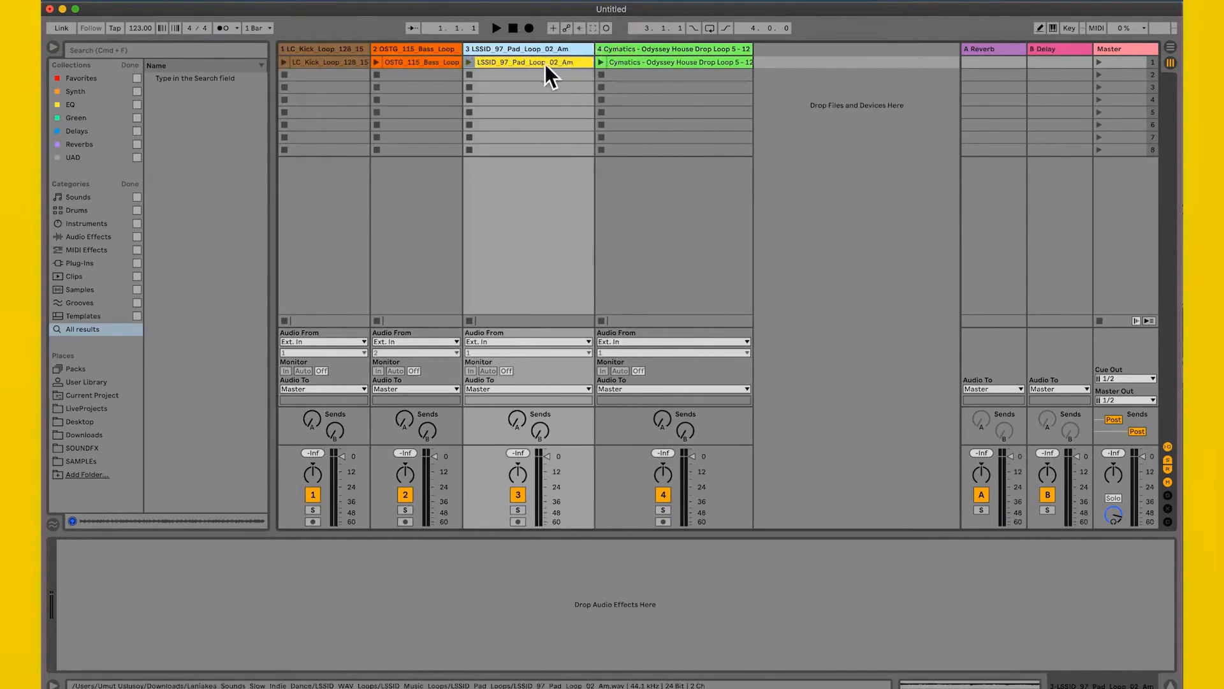
drag(754, 56, 822, 60)
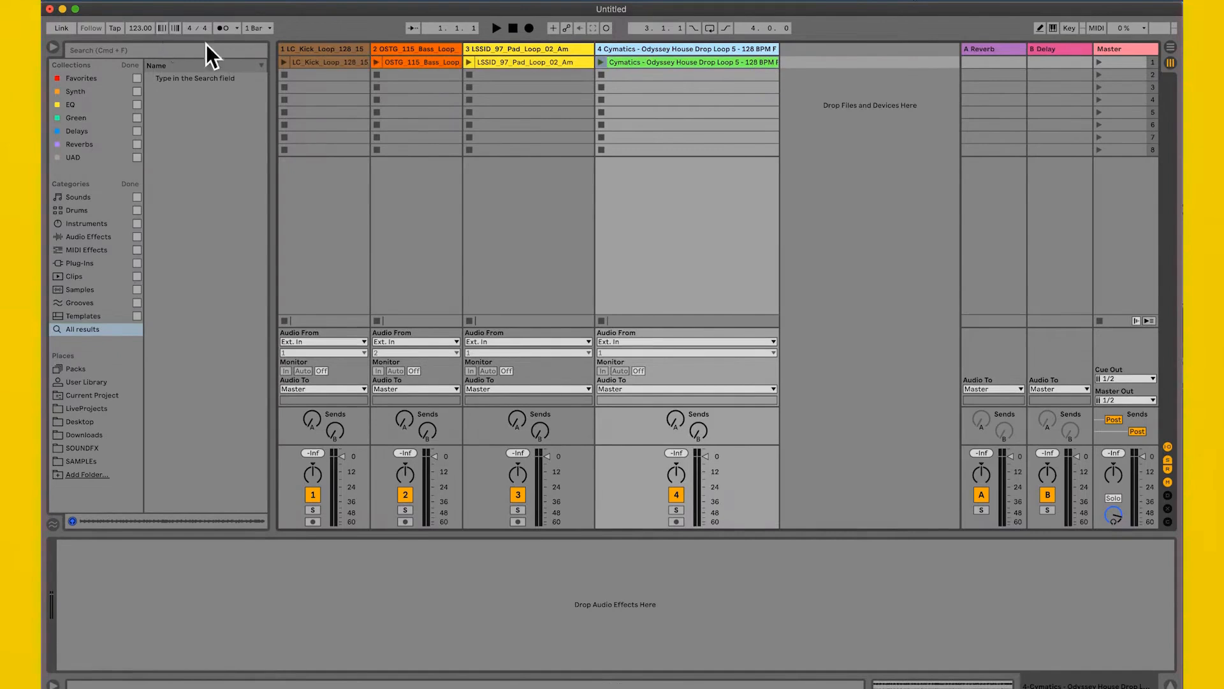
Launch the LC_Kick_Loop clip on track 1 and turn on the metronome to audition the loop against it
click(335, 55)
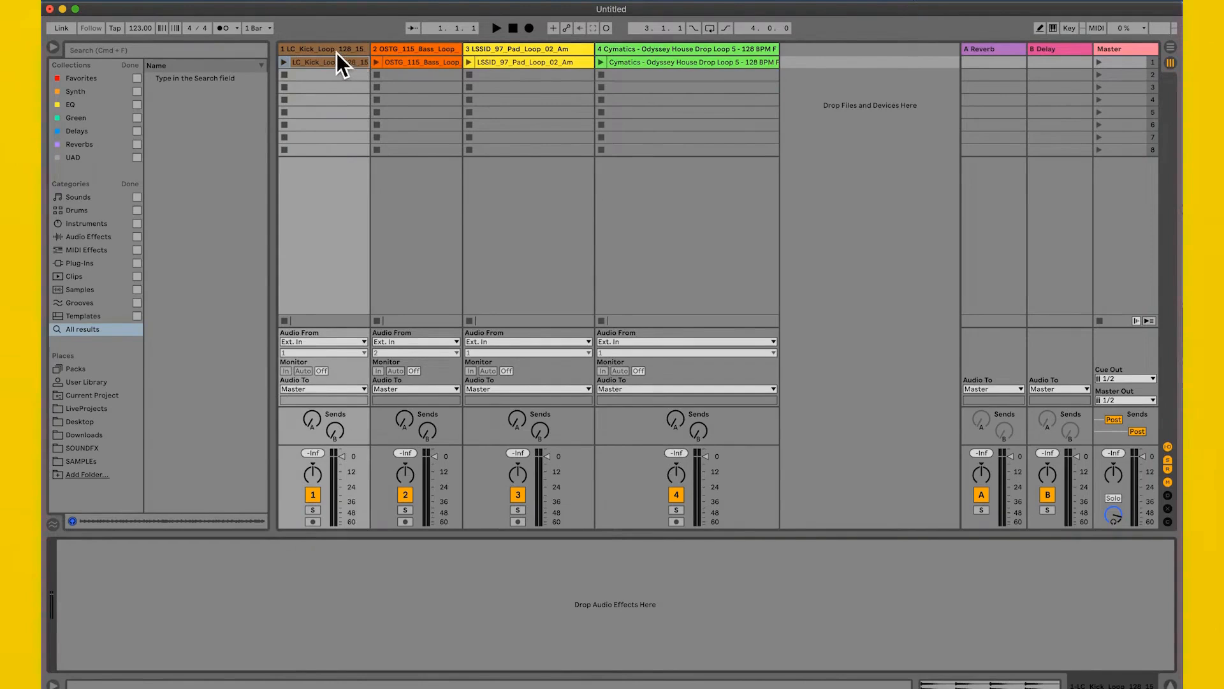
click(284, 62)
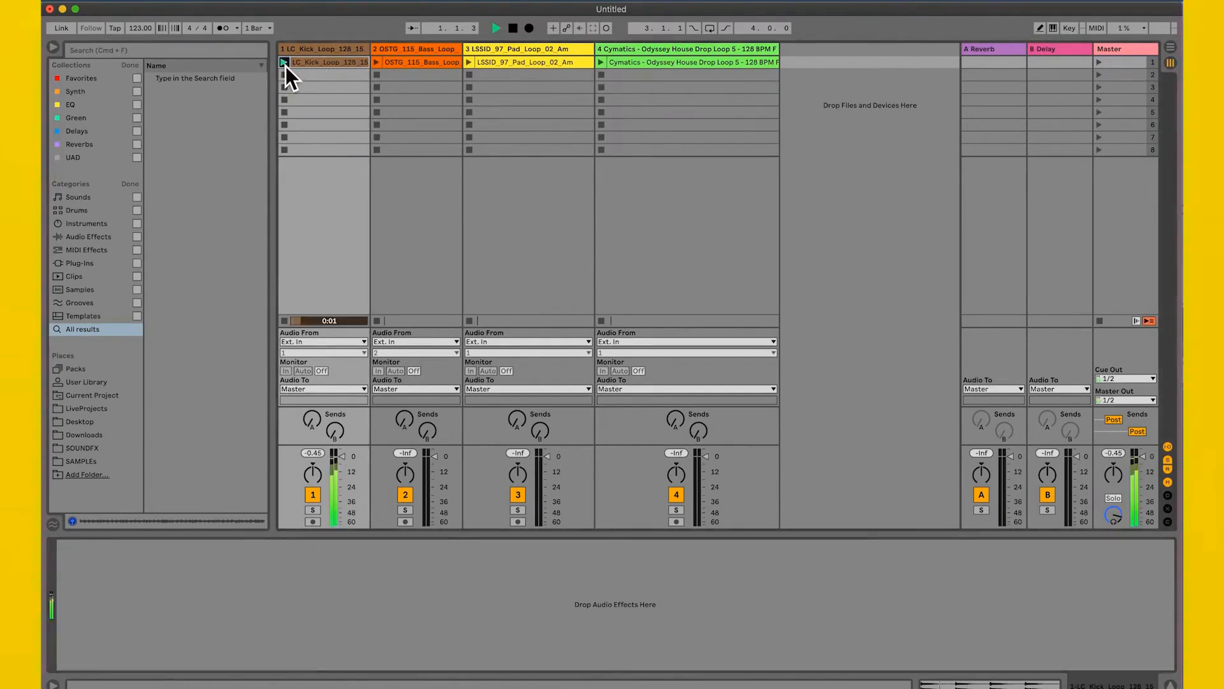
click(224, 32)
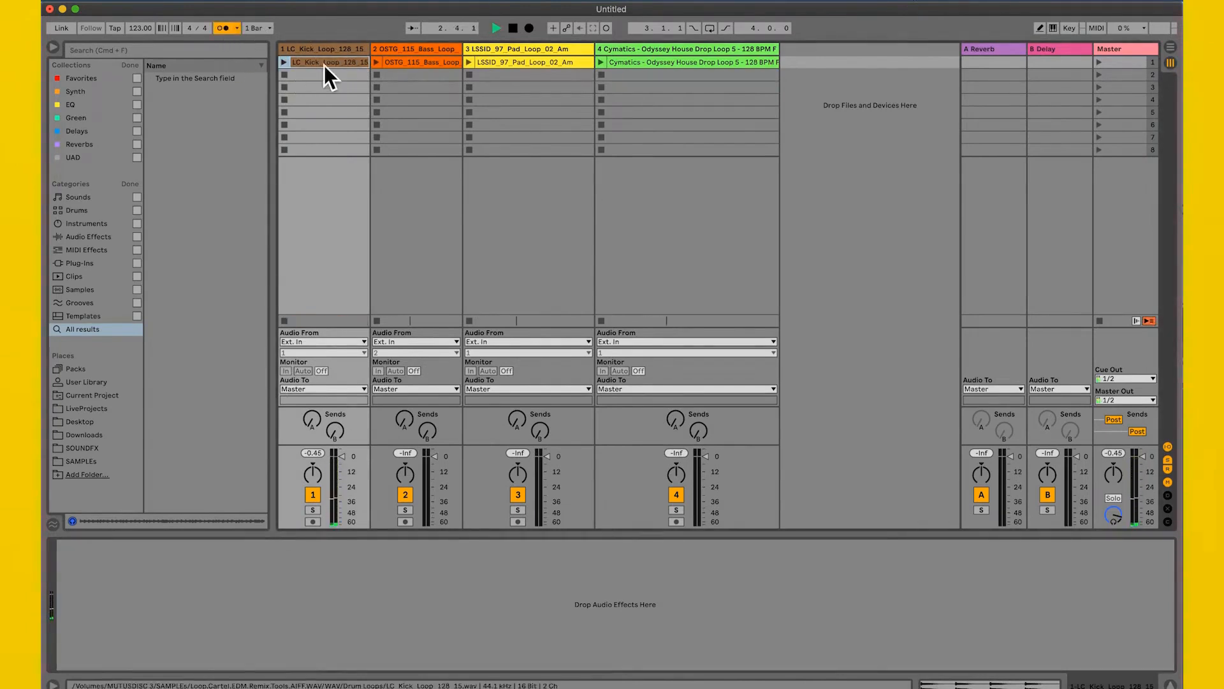
click(285, 66)
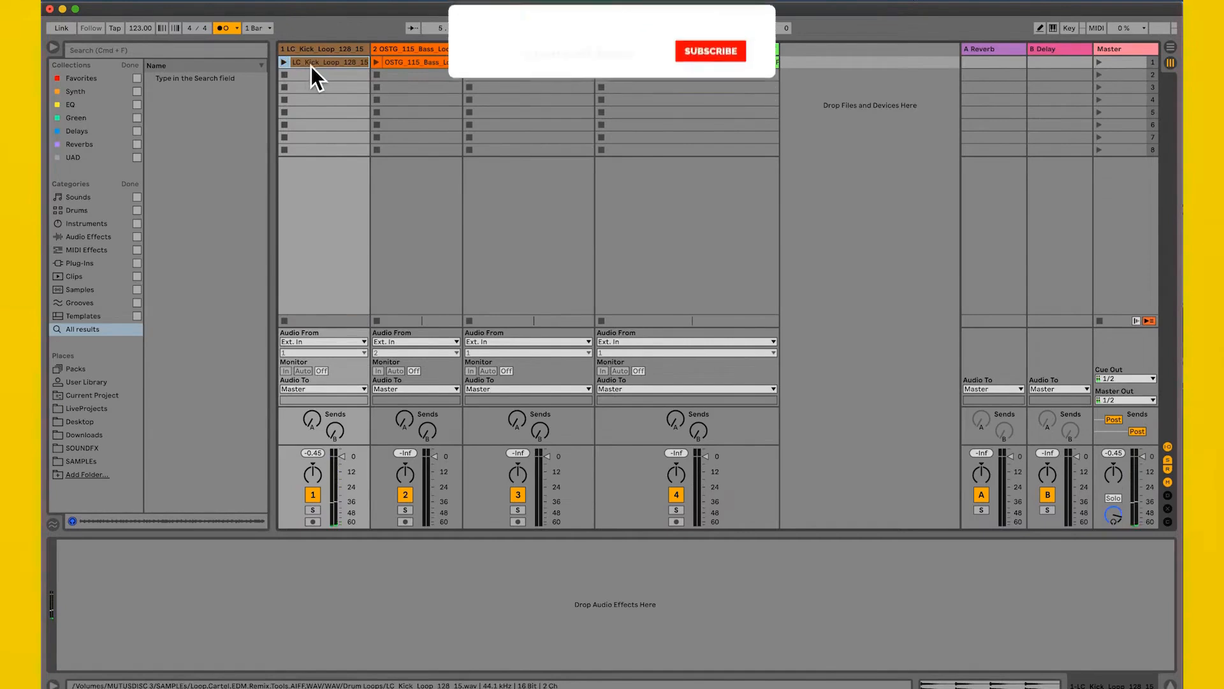
Turn on Warp for the LC_Kick_Loop clip and audition it against the metronome
double_click(311, 66)
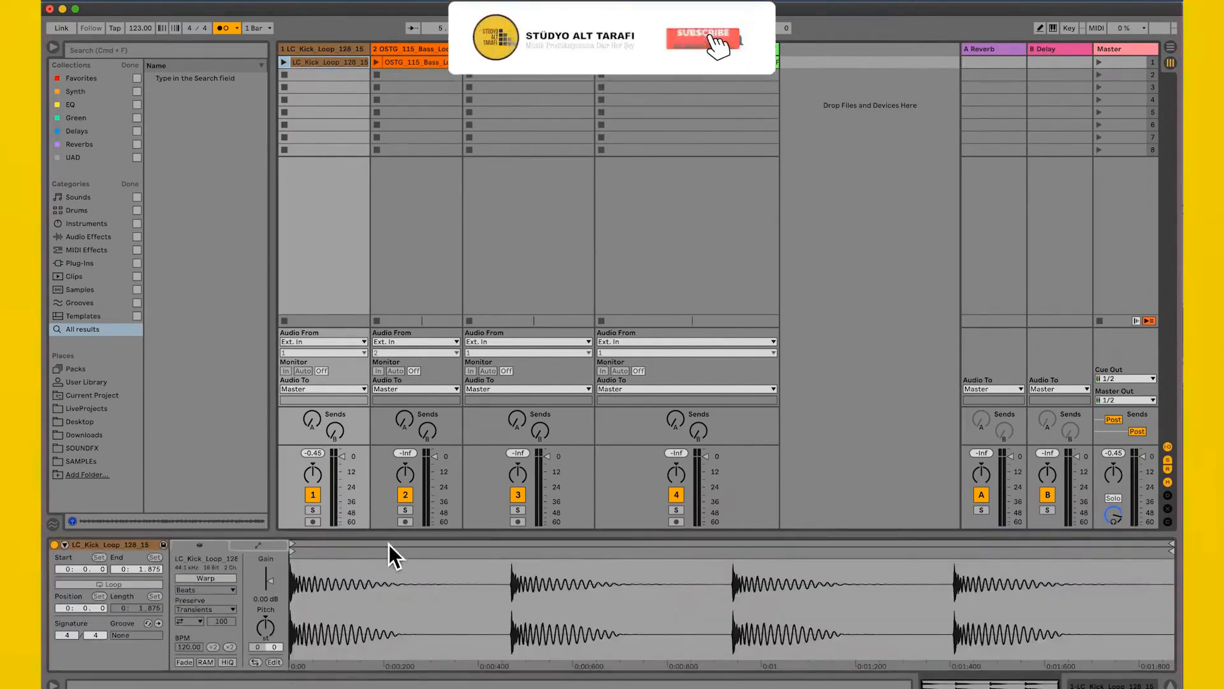
click(206, 578)
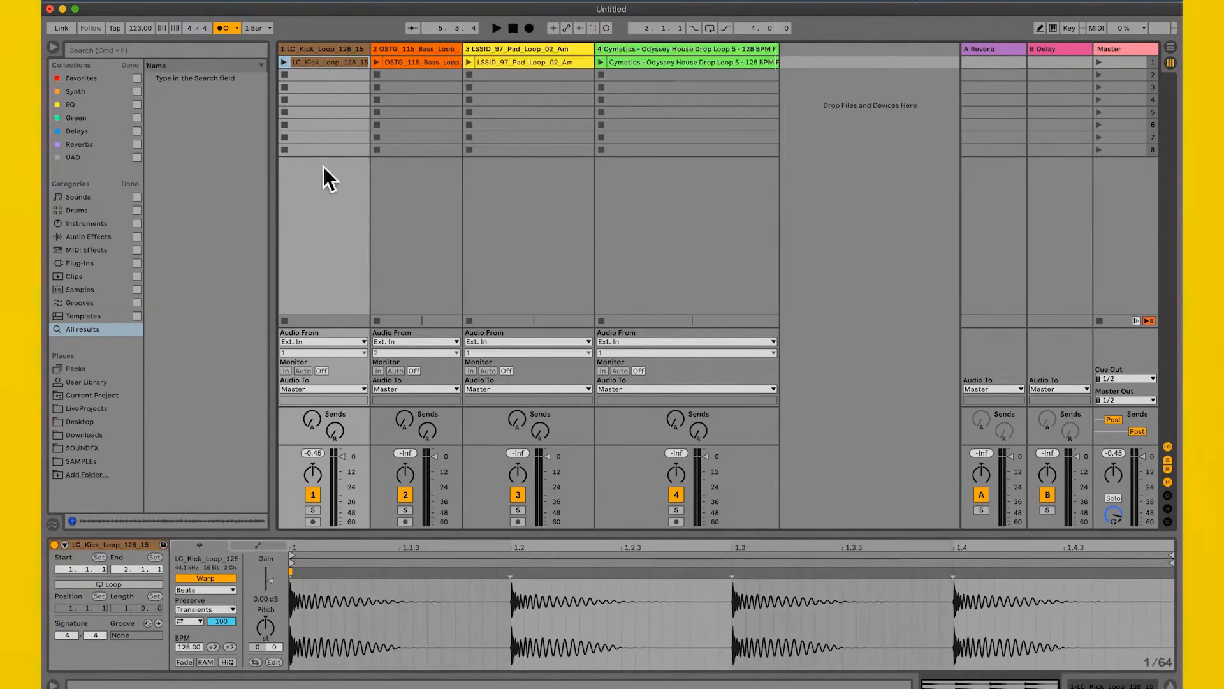
click(285, 66)
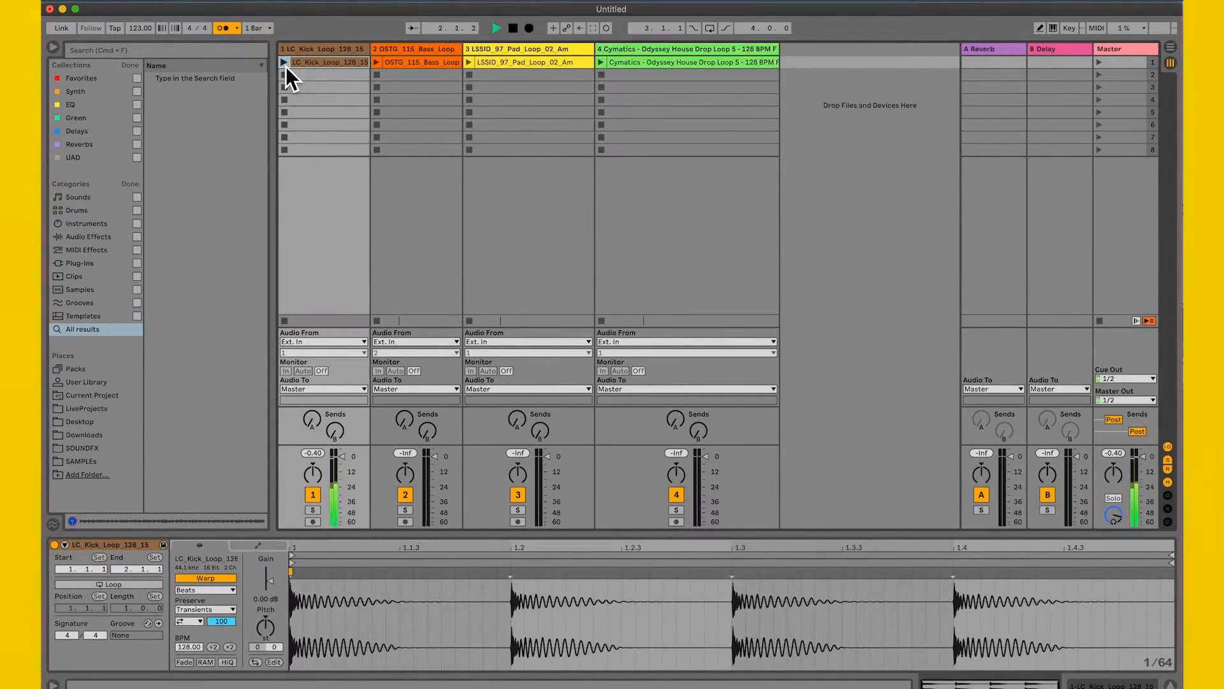
key(space)
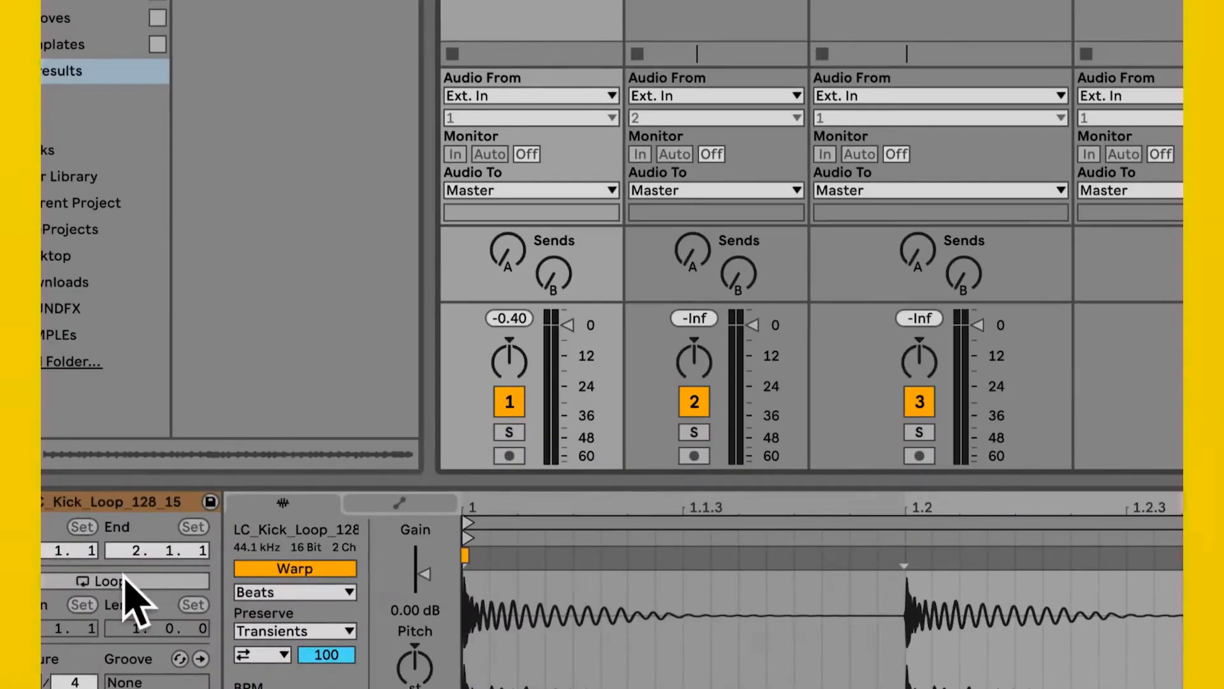
Enable Loop for the LC_Kick_Loop clip and play it to check the repetition
click(128, 581)
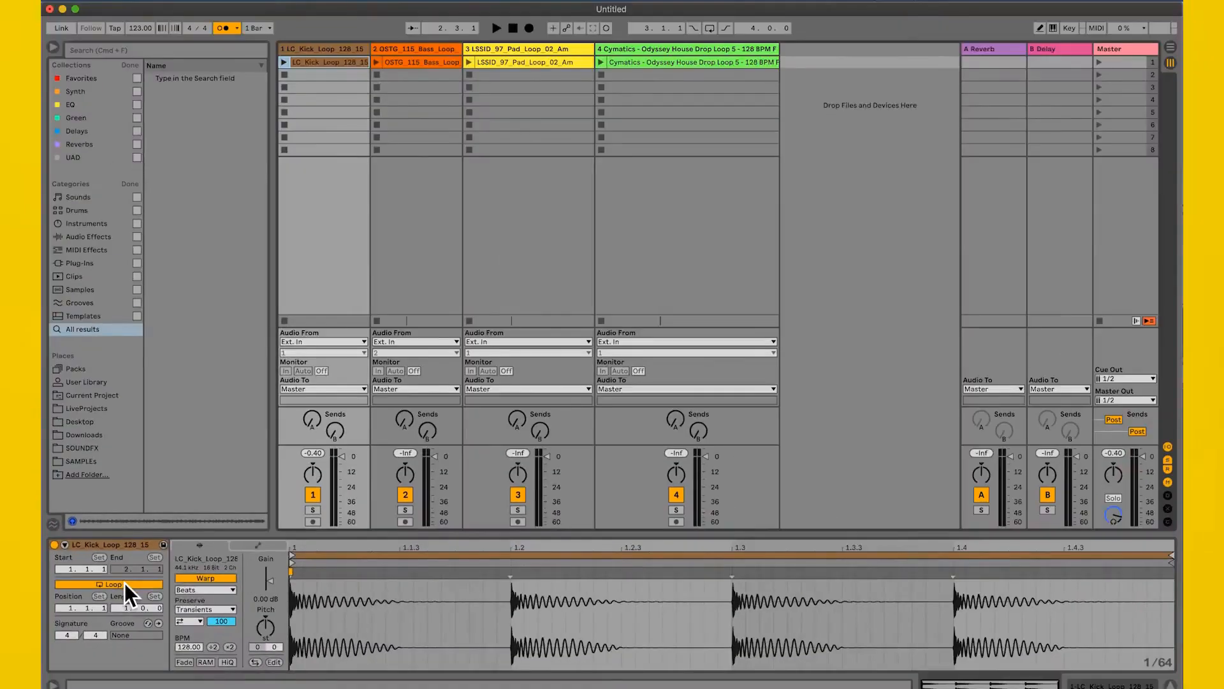
click(285, 62)
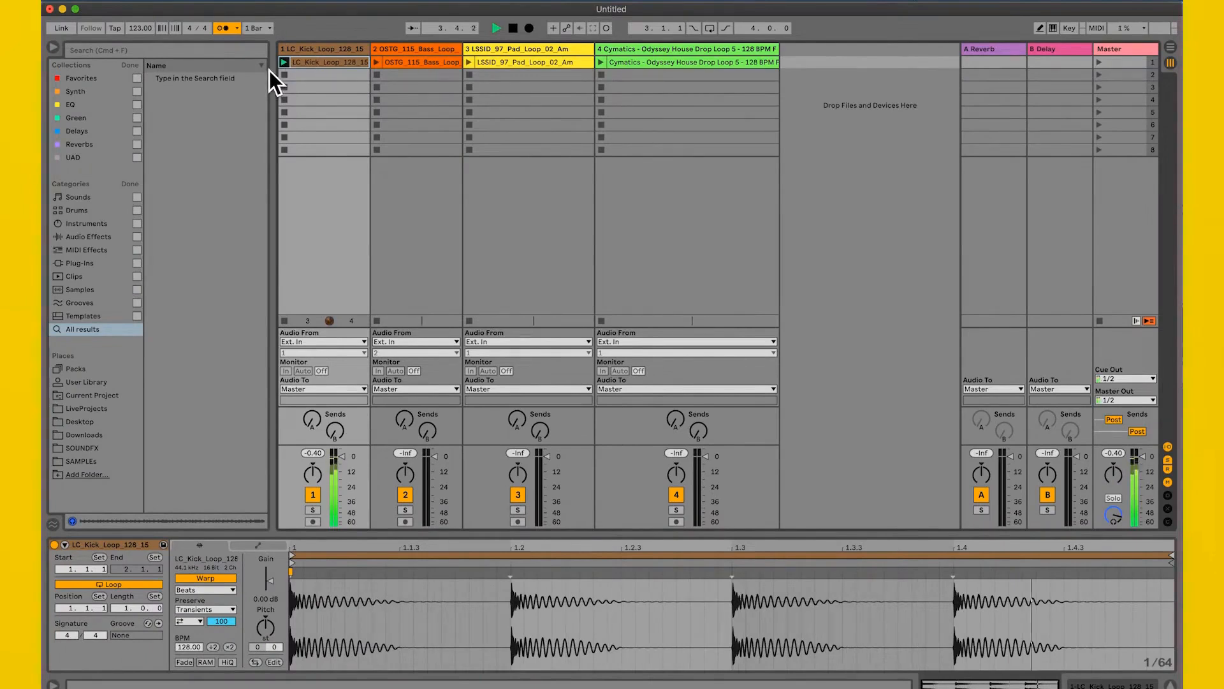
key(space)
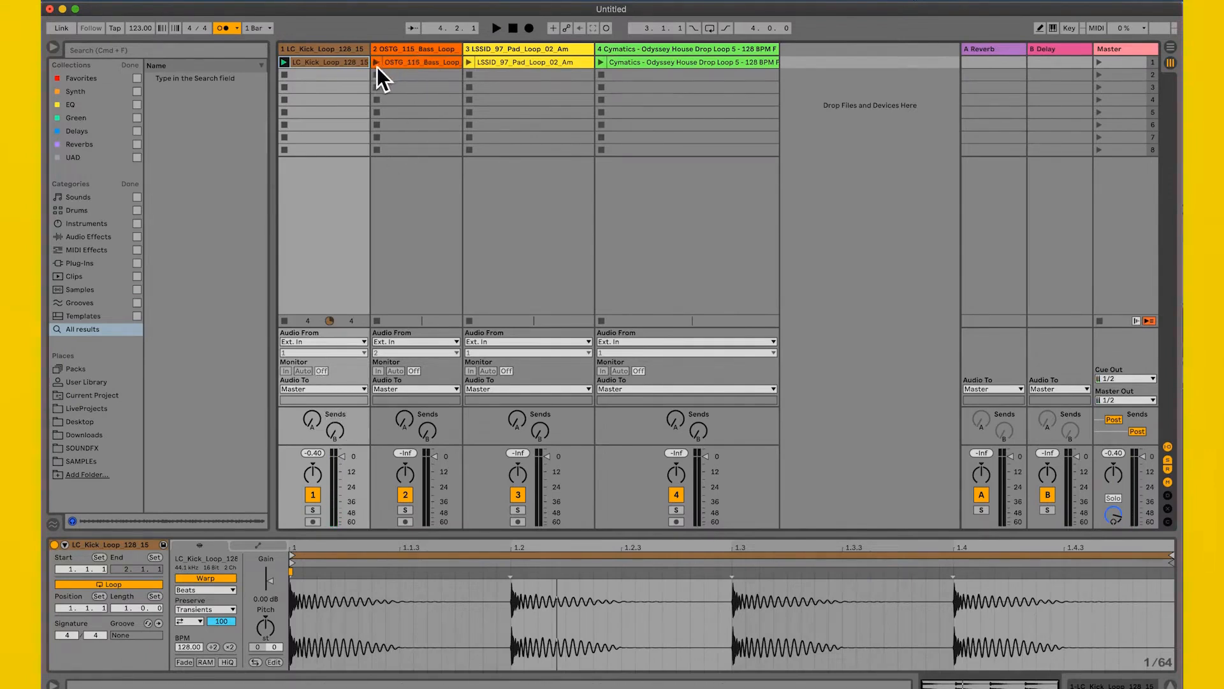
Stop the kick clip, launch the OSTG_115_Bass_Loop clip, and turn on its Warp and Loop for a listen
click(286, 75)
click(377, 63)
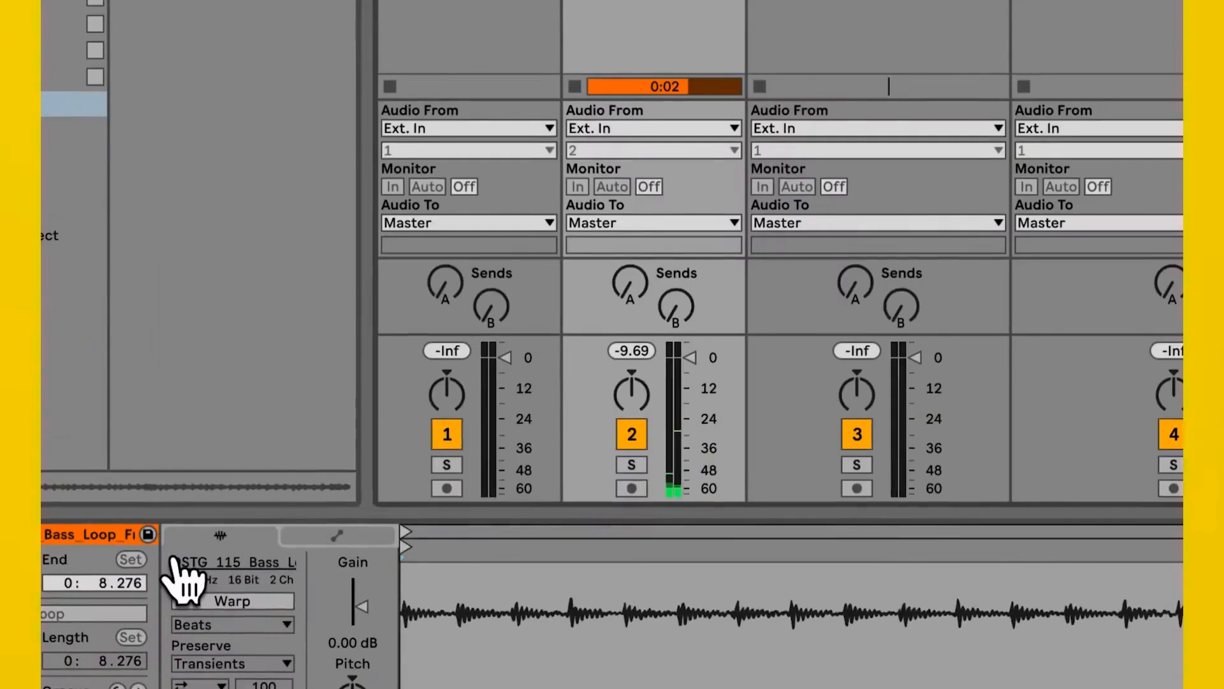
click(217, 600)
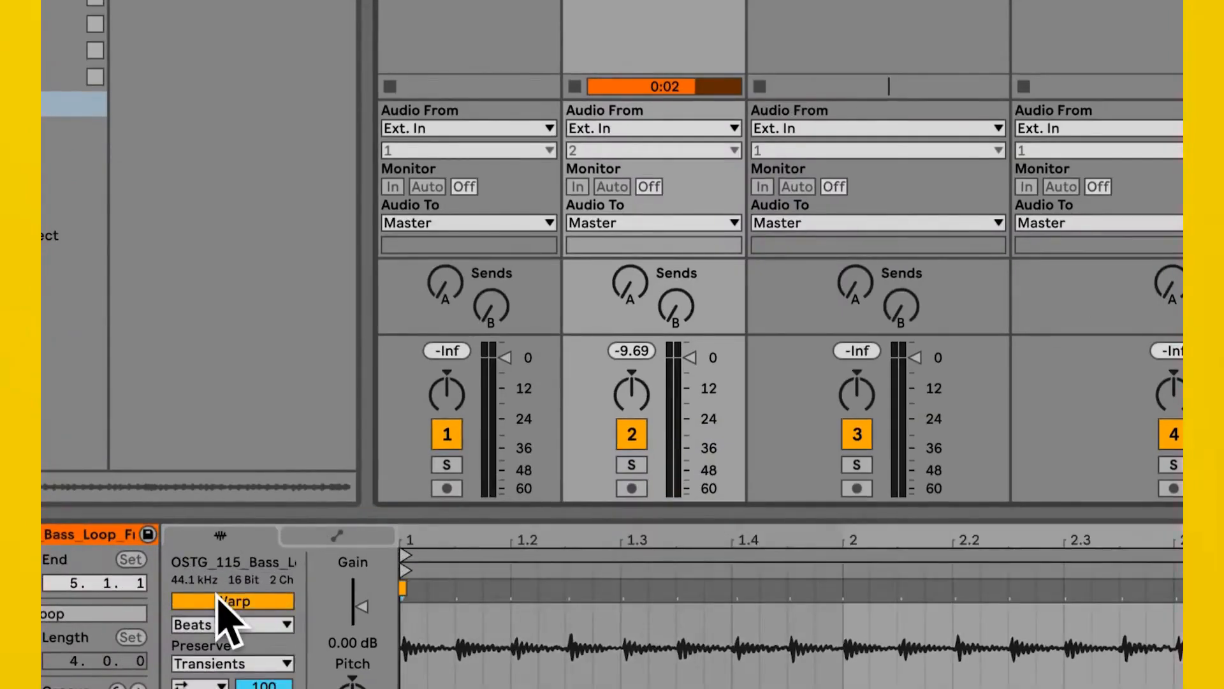
click(108, 614)
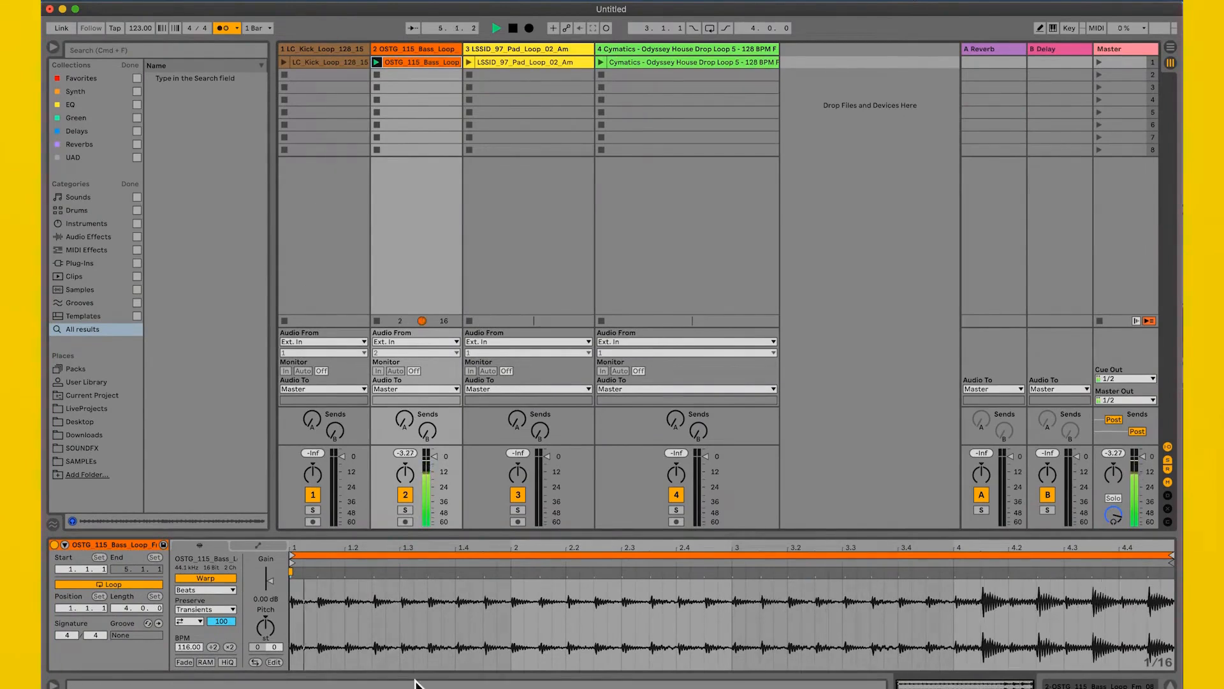
key(space)
Set the bass loop's waveform grid to a fixed 1/16
drag(330, 554, 428, 611)
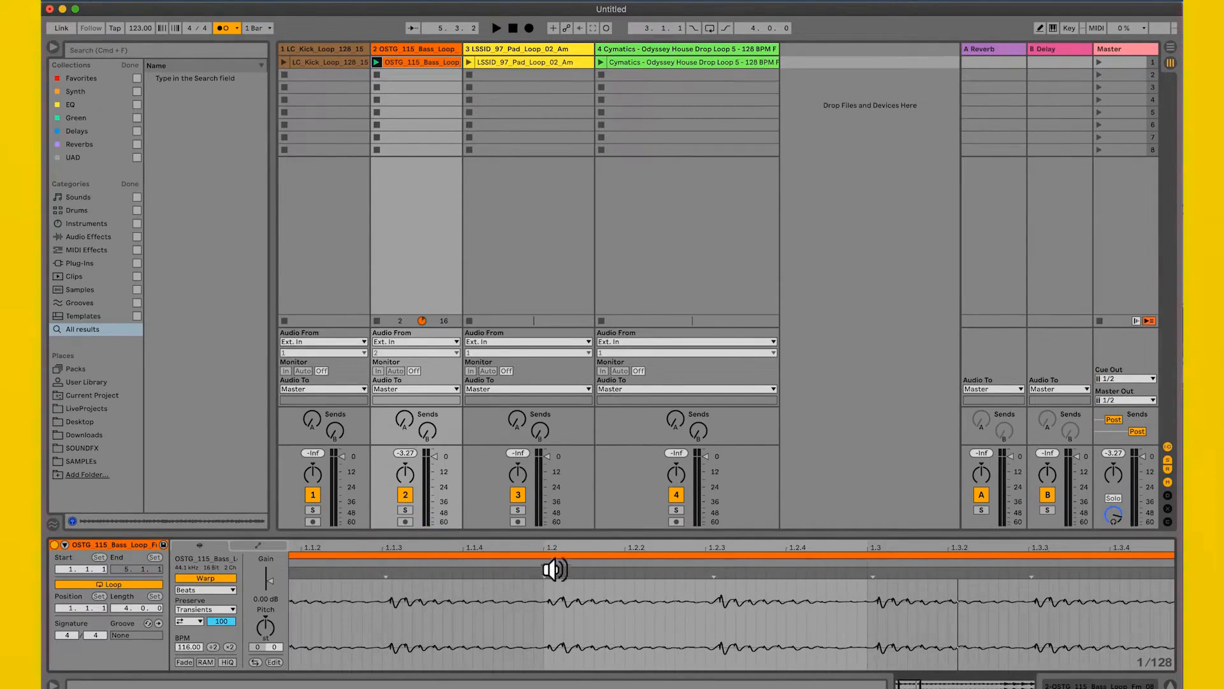
mouse_move(359, 553)
mouse_down()
mouse_move(357, 520)
mouse_move(355, 555)
mouse_up()
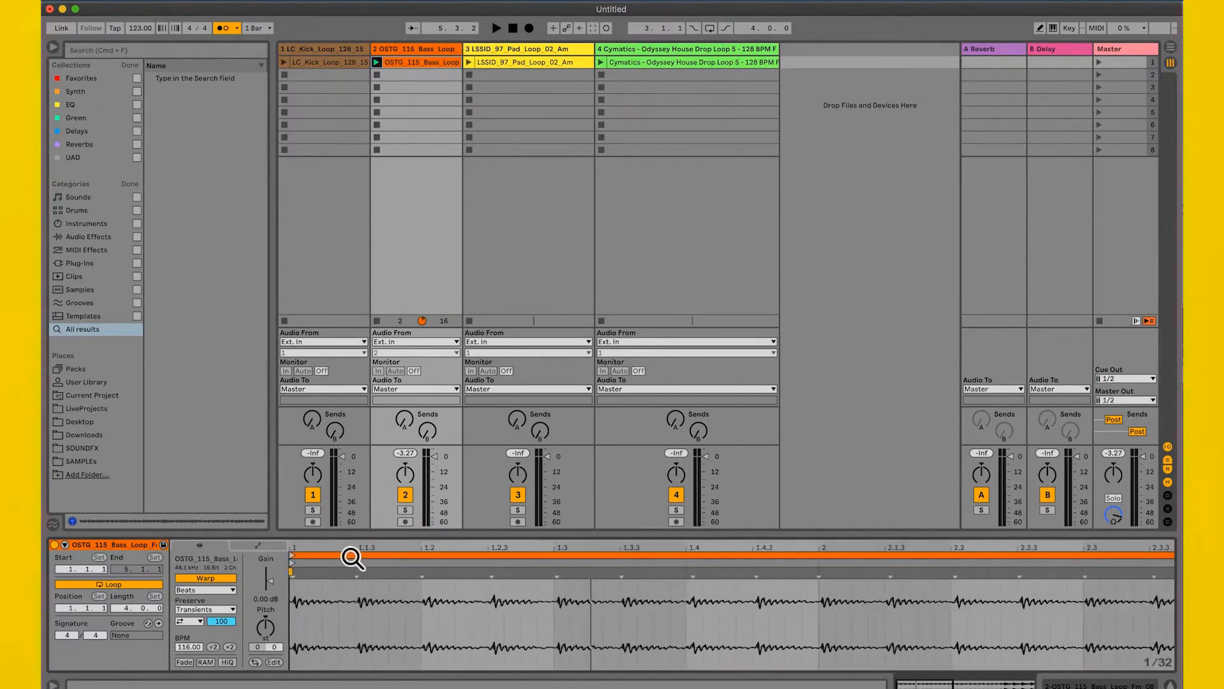
drag(532, 554, 479, 555)
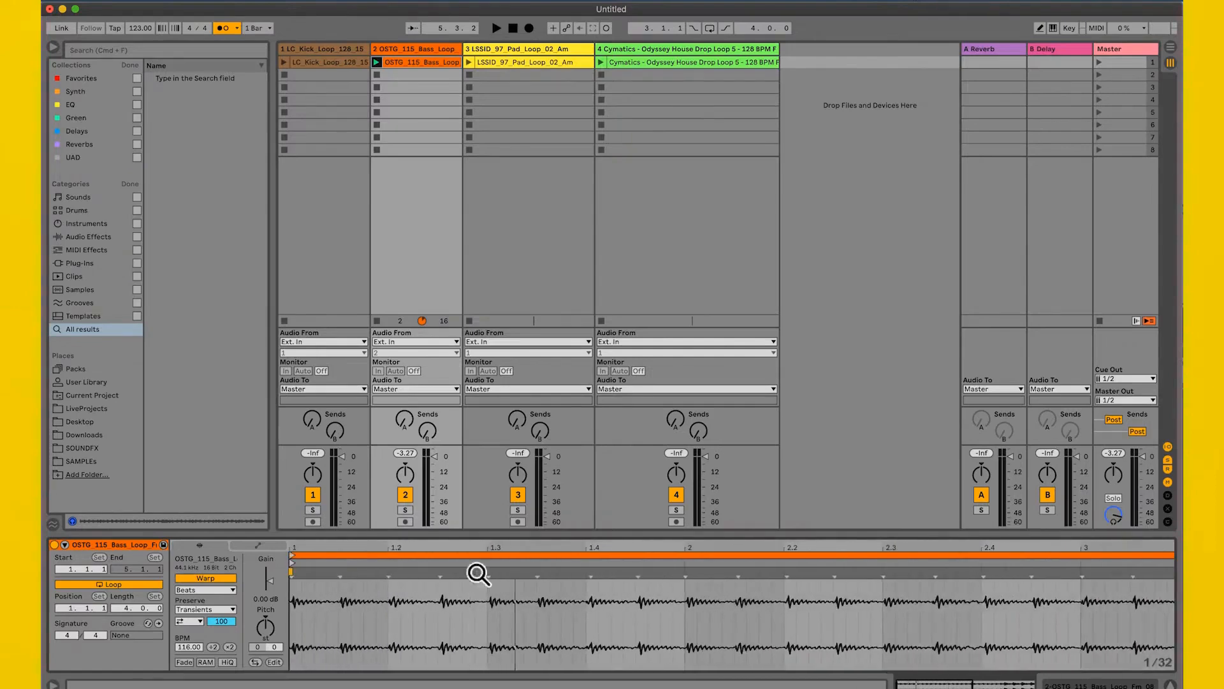
right_click(476, 618)
right_click(434, 621)
right_click(423, 624)
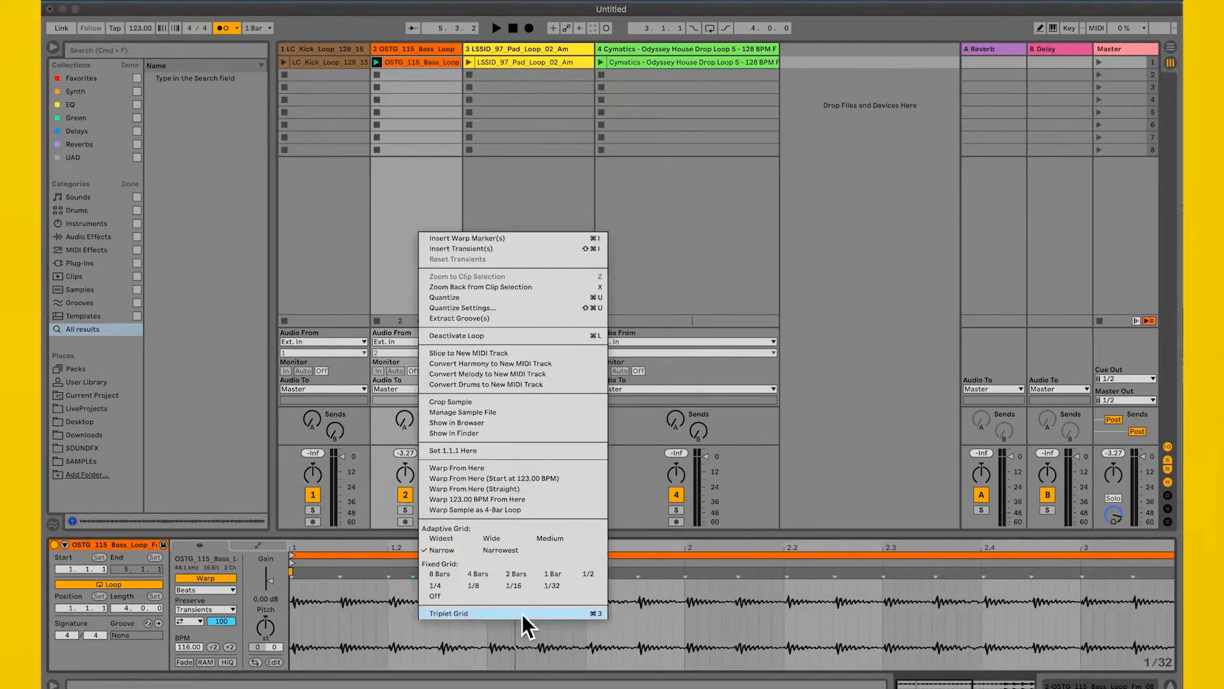
click(511, 584)
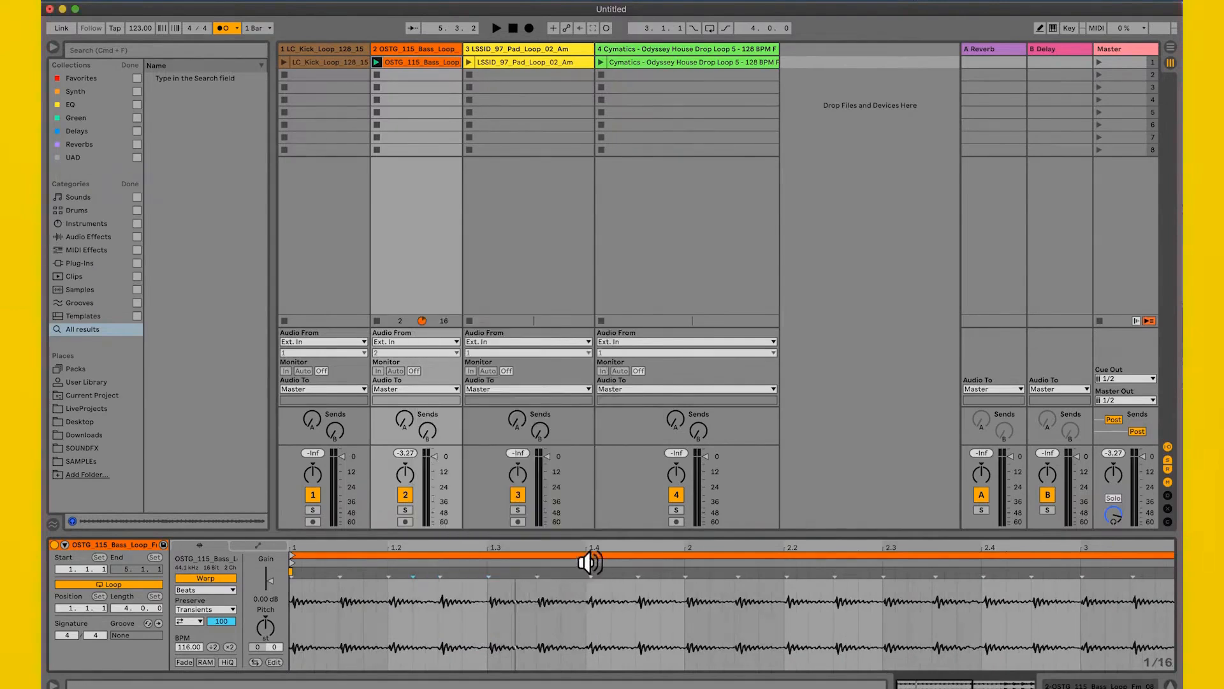
Try a fixed 1 Bar grid on the bass loop's waveform and return it to 1/16
right_click(571, 610)
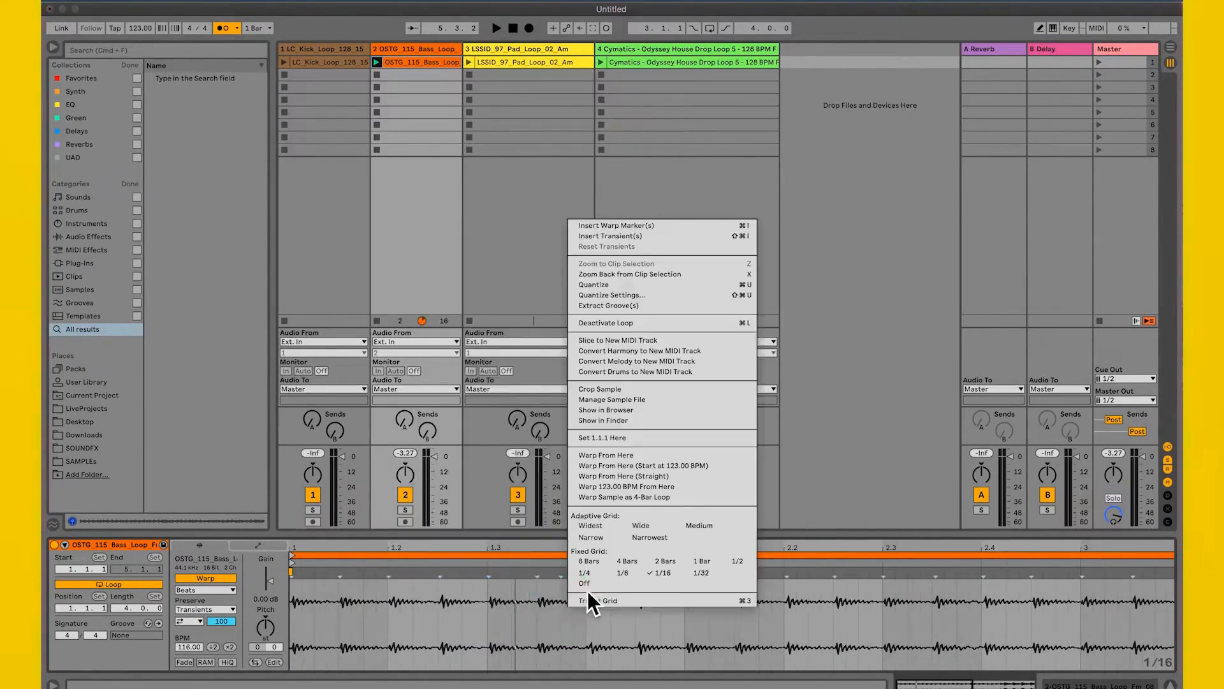
click(702, 561)
drag(663, 557, 404, 555)
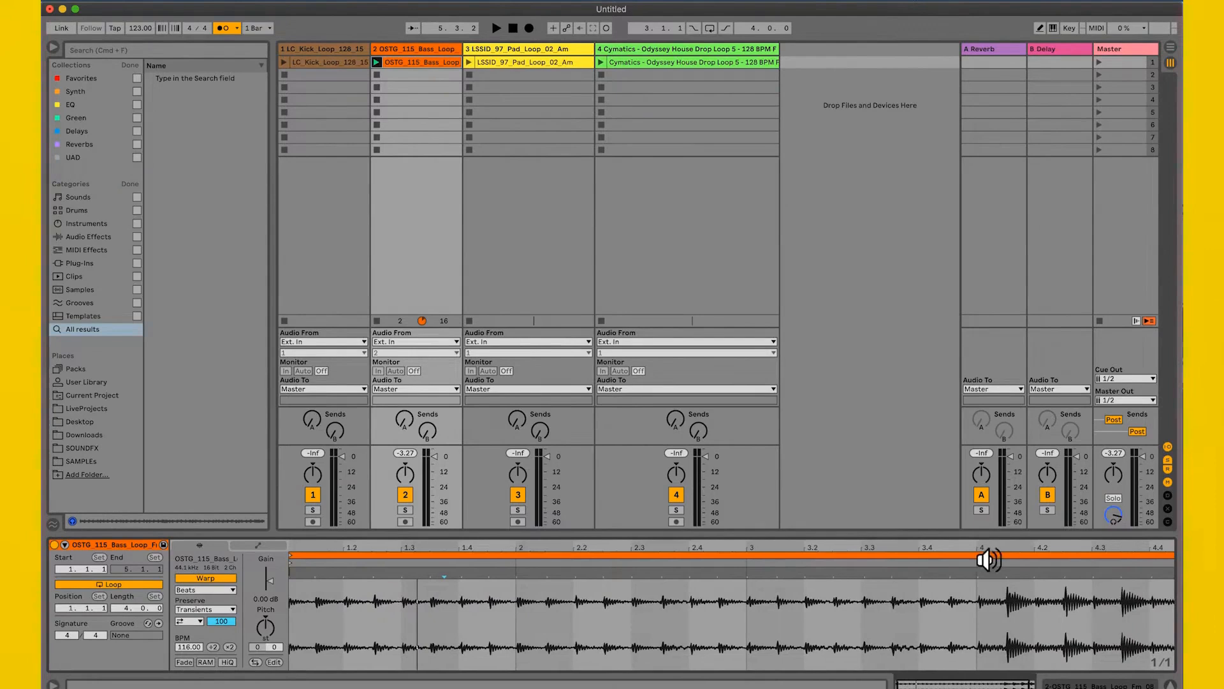
drag(856, 552, 837, 552)
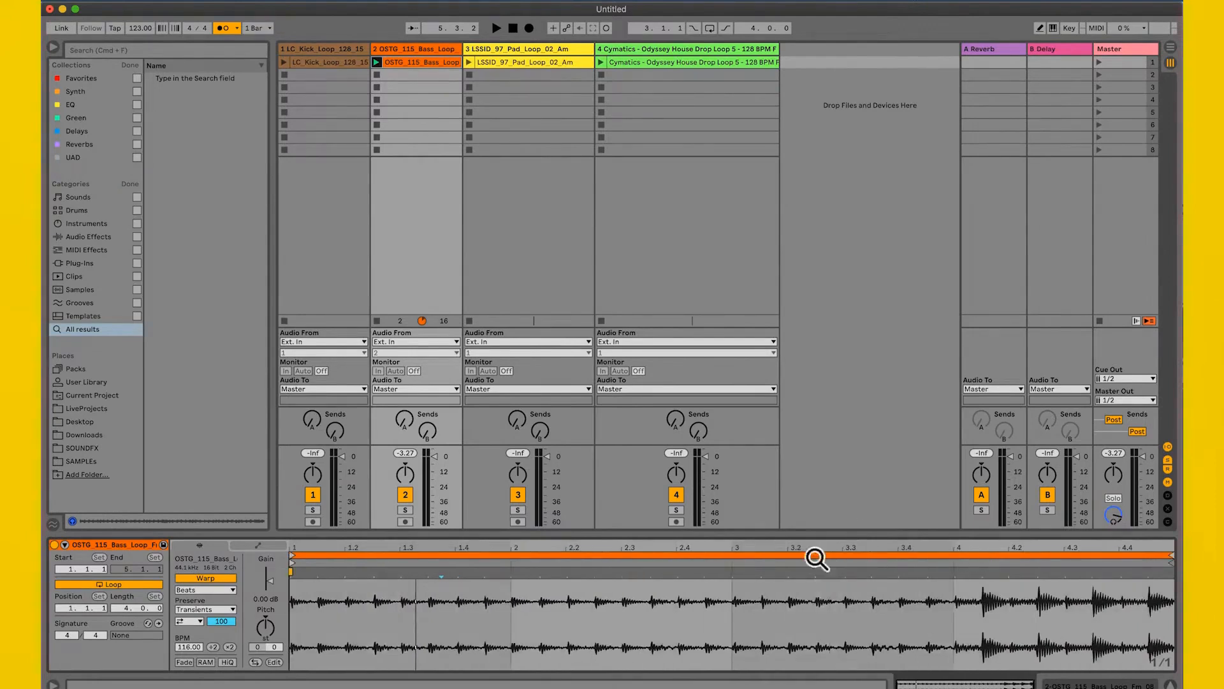
right_click(437, 620)
click(530, 581)
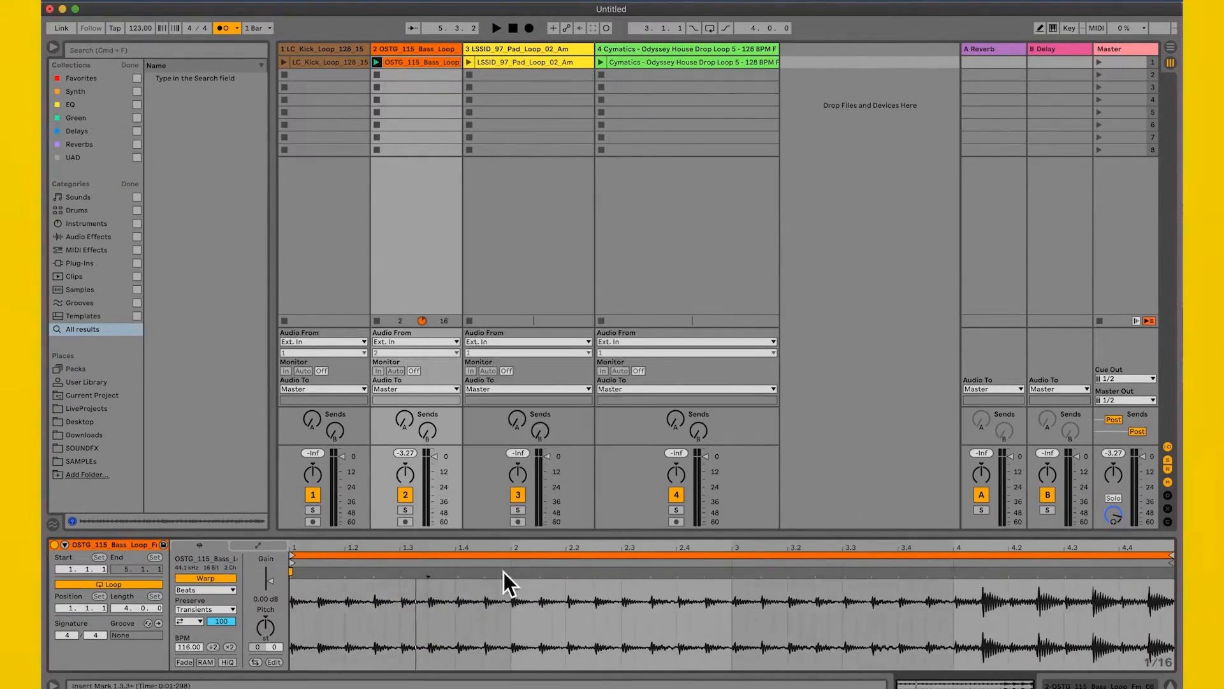
Set the 1.1.1 position at the first transient of the bass loop
drag(404, 554, 785, 629)
drag(753, 554, 606, 553)
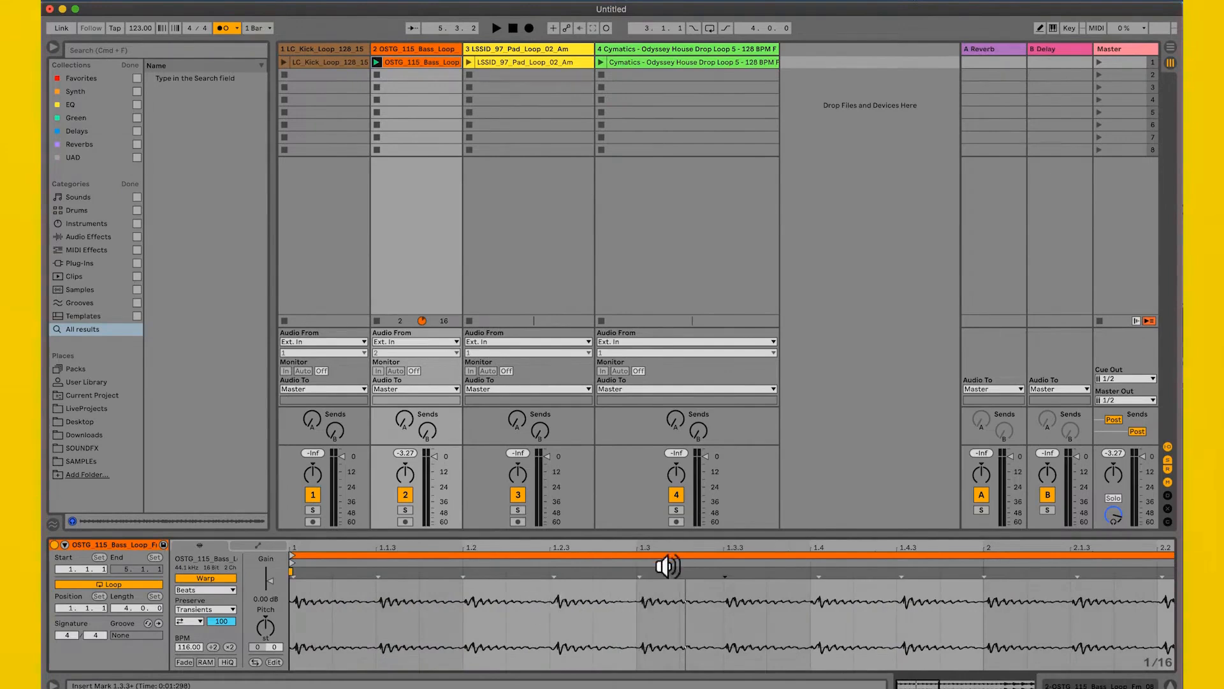
drag(664, 557, 519, 560)
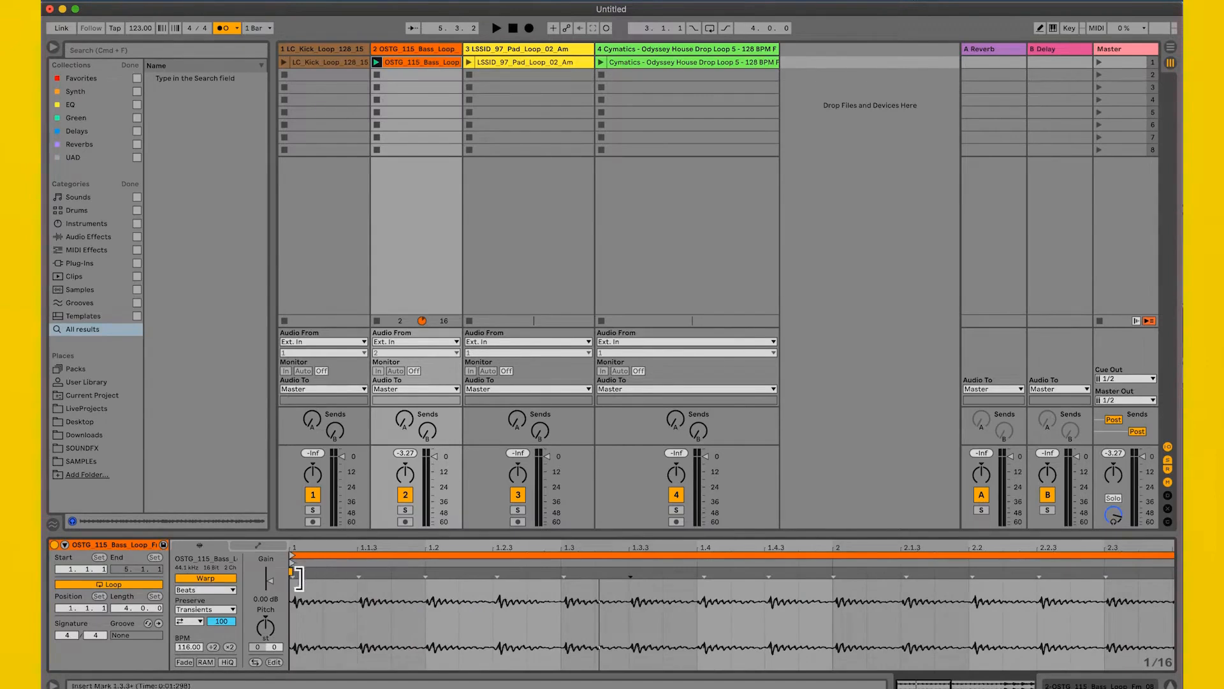
drag(303, 550, 298, 561)
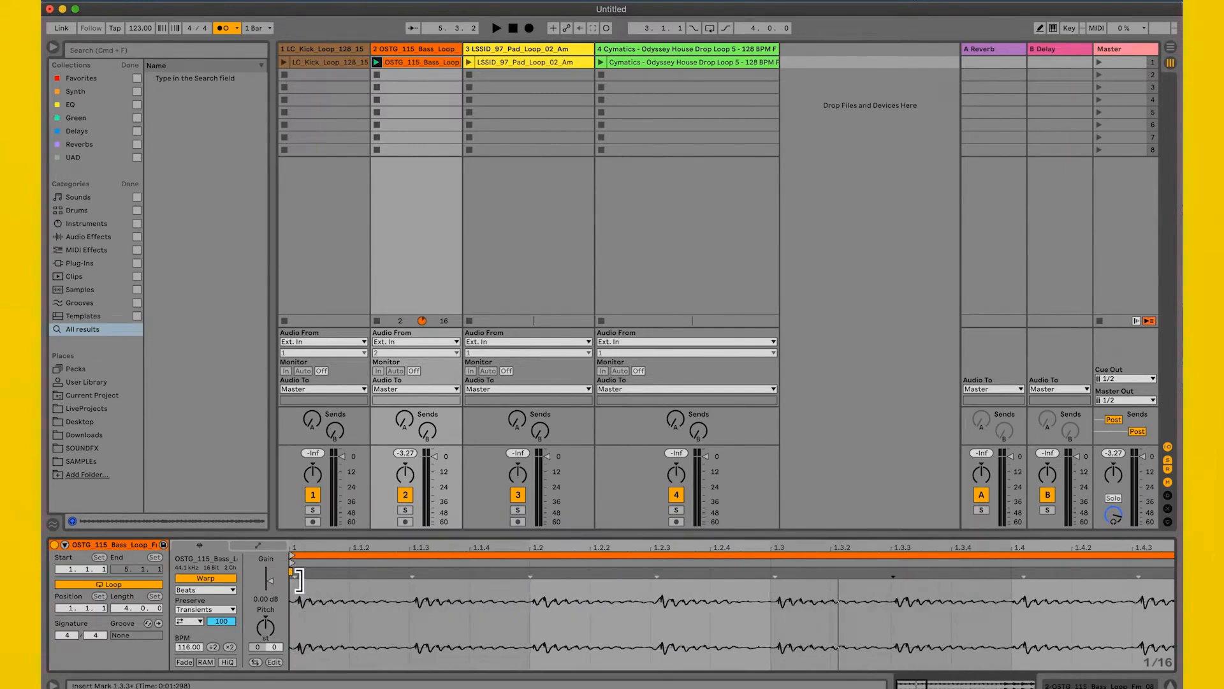
right_click(297, 576)
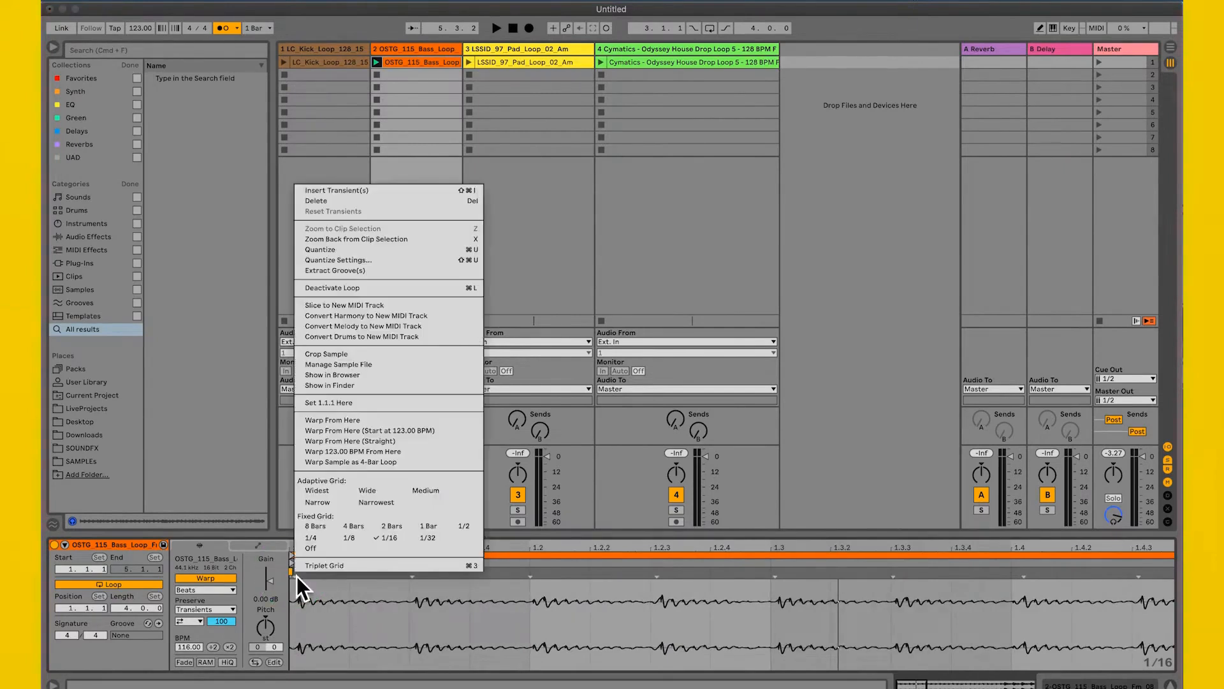
click(328, 407)
Review the Warp From Here and Warp Sample as 4-Bar Loop options at the bass loop's first transient
drag(314, 553, 313, 559)
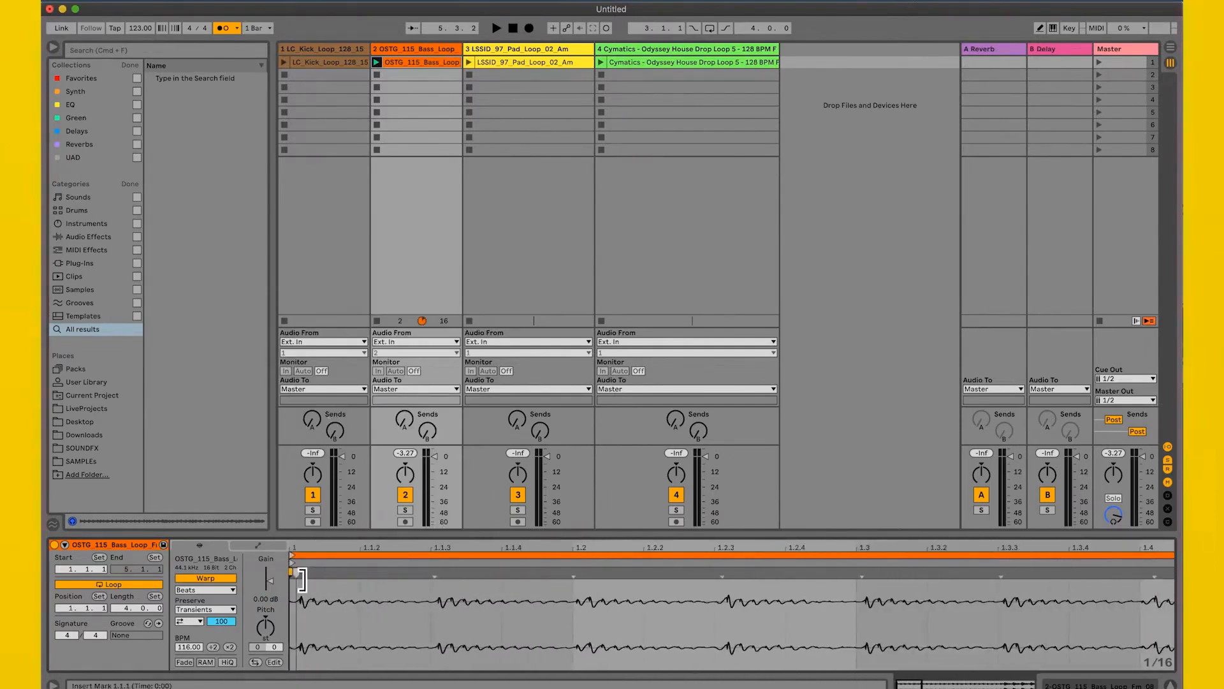
right_click(304, 572)
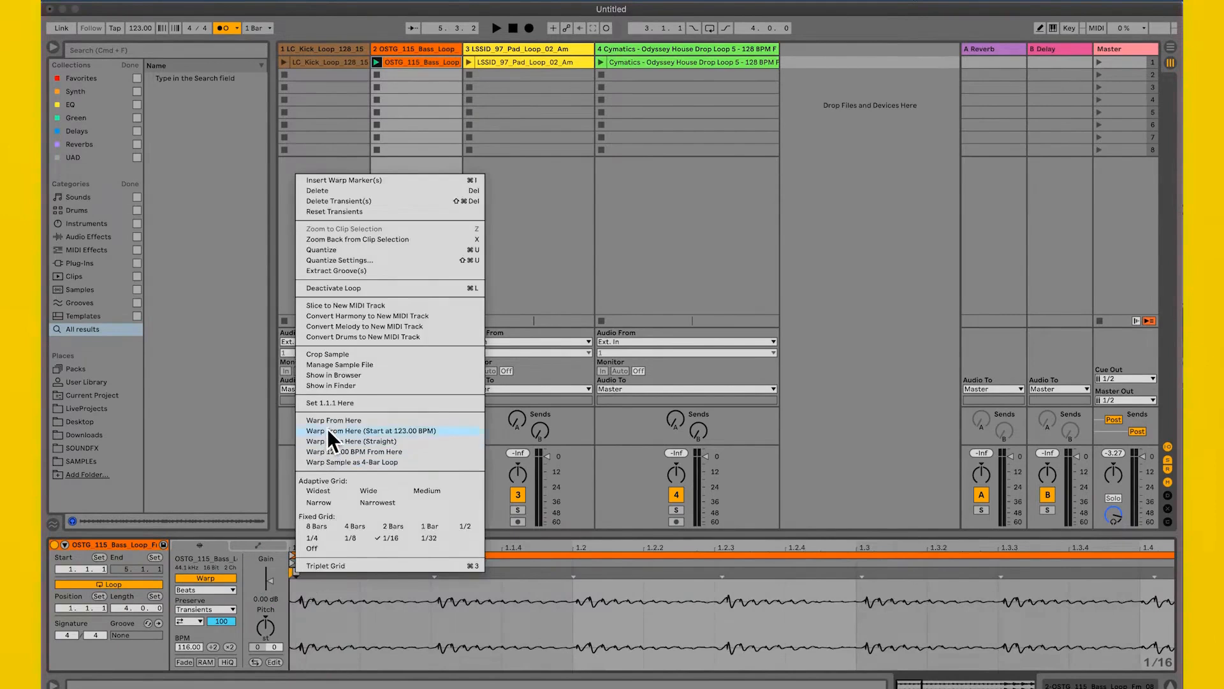
click(327, 430)
mouse_move(315, 553)
mouse_down()
mouse_move(314, 535)
mouse_move(307, 572)
mouse_up()
double_click(300, 576)
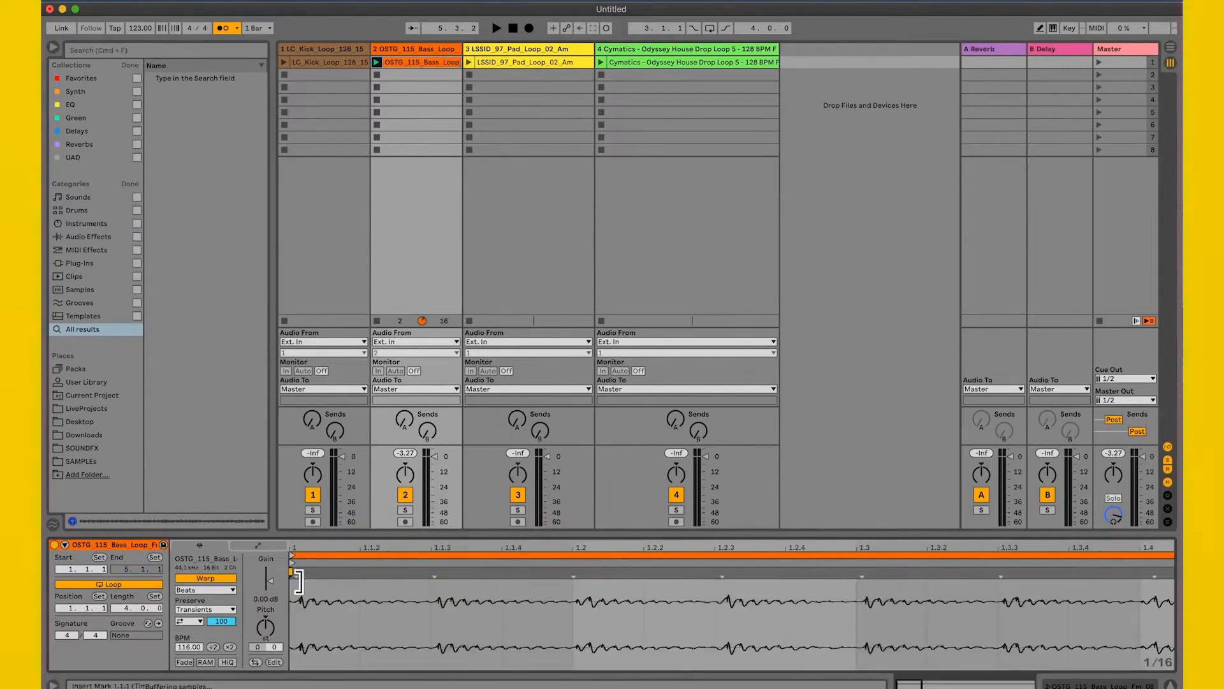
right_click(298, 581)
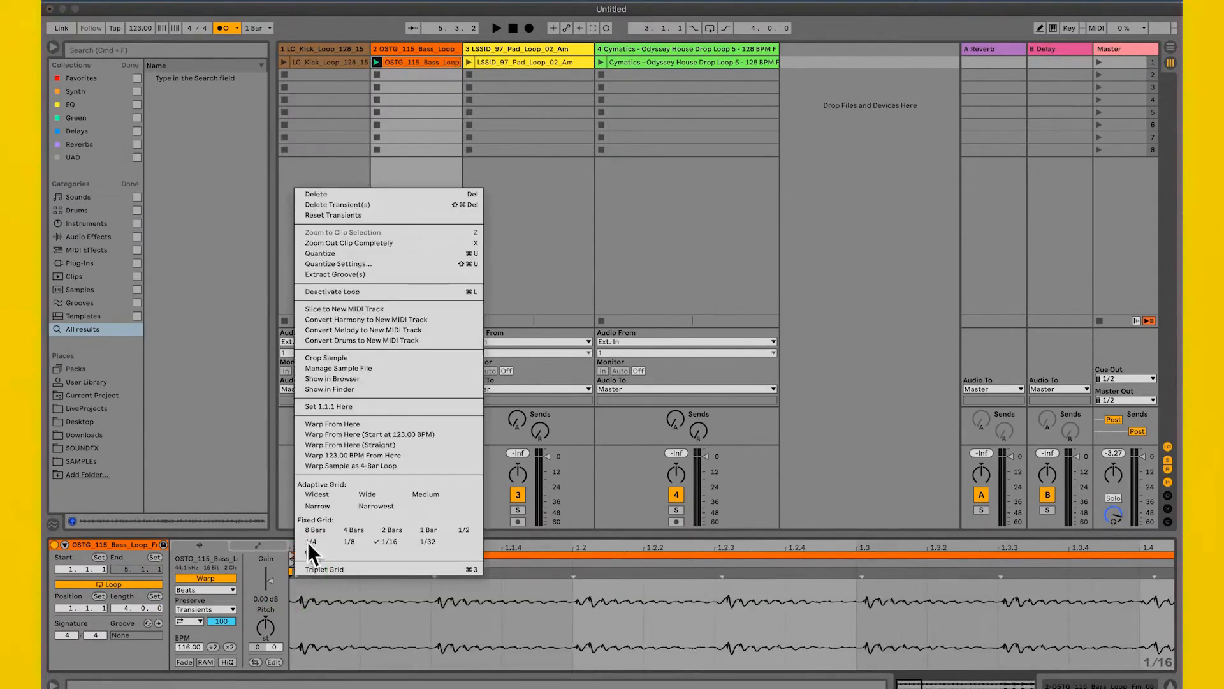
click(332, 466)
Add warp markers on the bass loop's next three transients and align them to 1.1.3, 1.2 and 1.2.3
drag(422, 552, 302, 644)
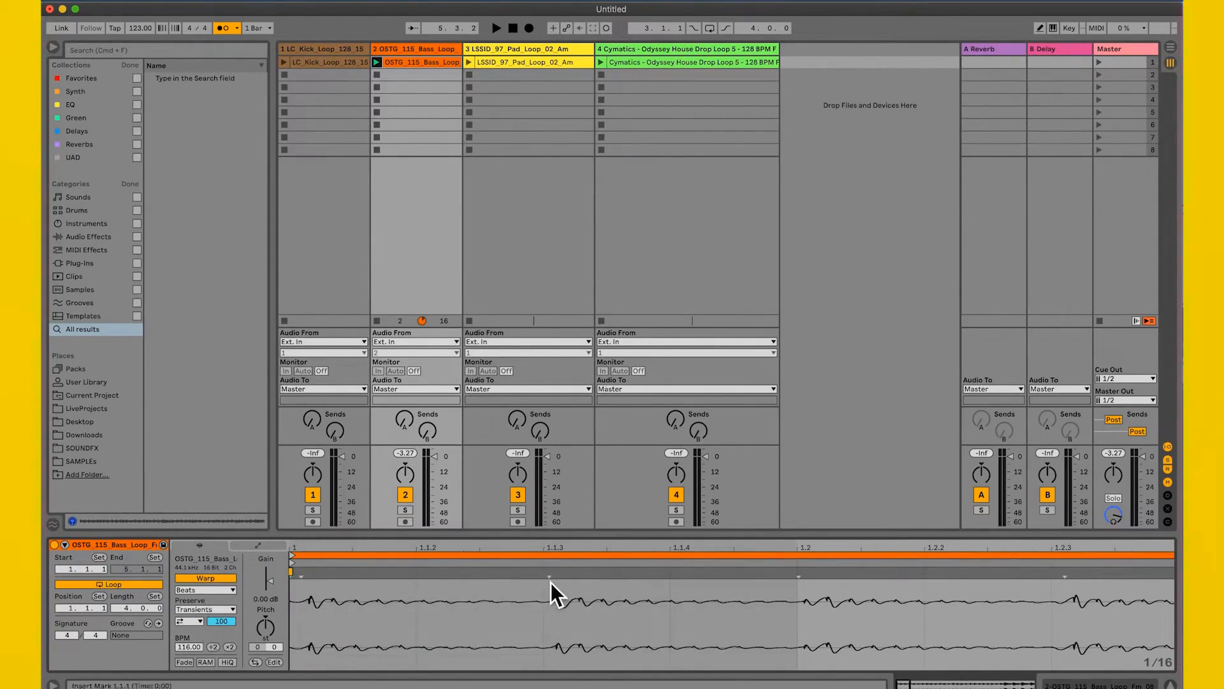
drag(562, 553, 478, 565)
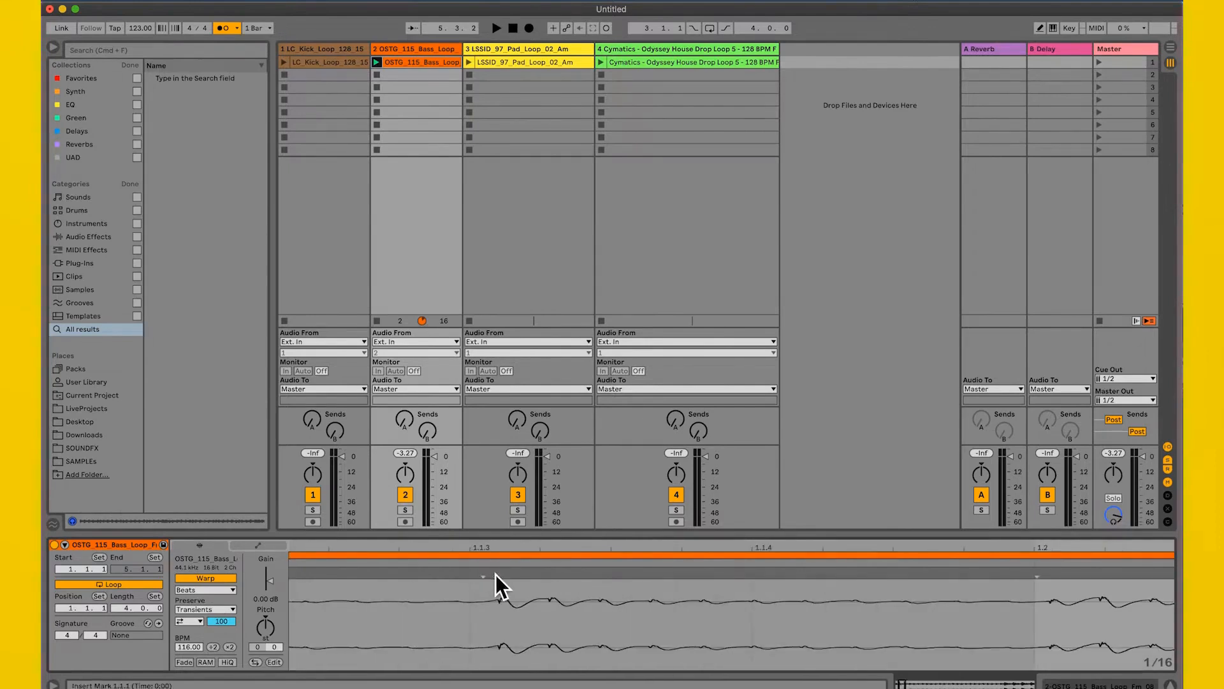
double_click(499, 574)
mouse_move(508, 556)
mouse_down()
mouse_move(452, 554)
mouse_move(443, 579)
mouse_up()
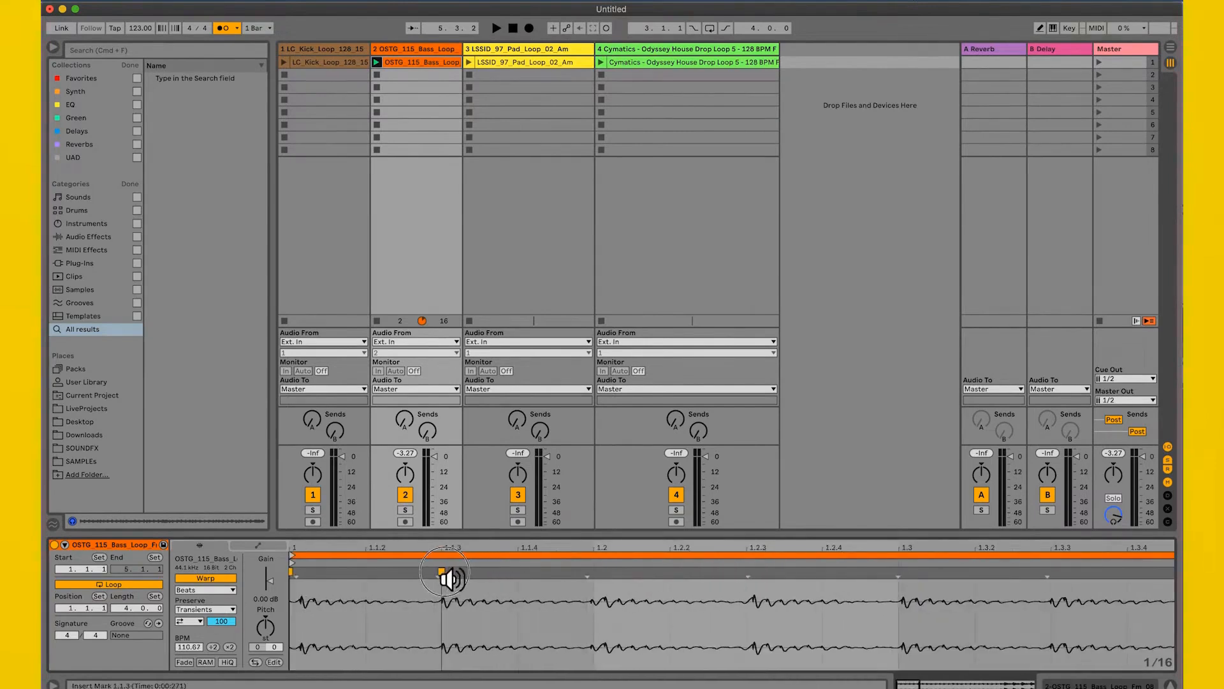
double_click(591, 577)
drag(591, 572, 596, 574)
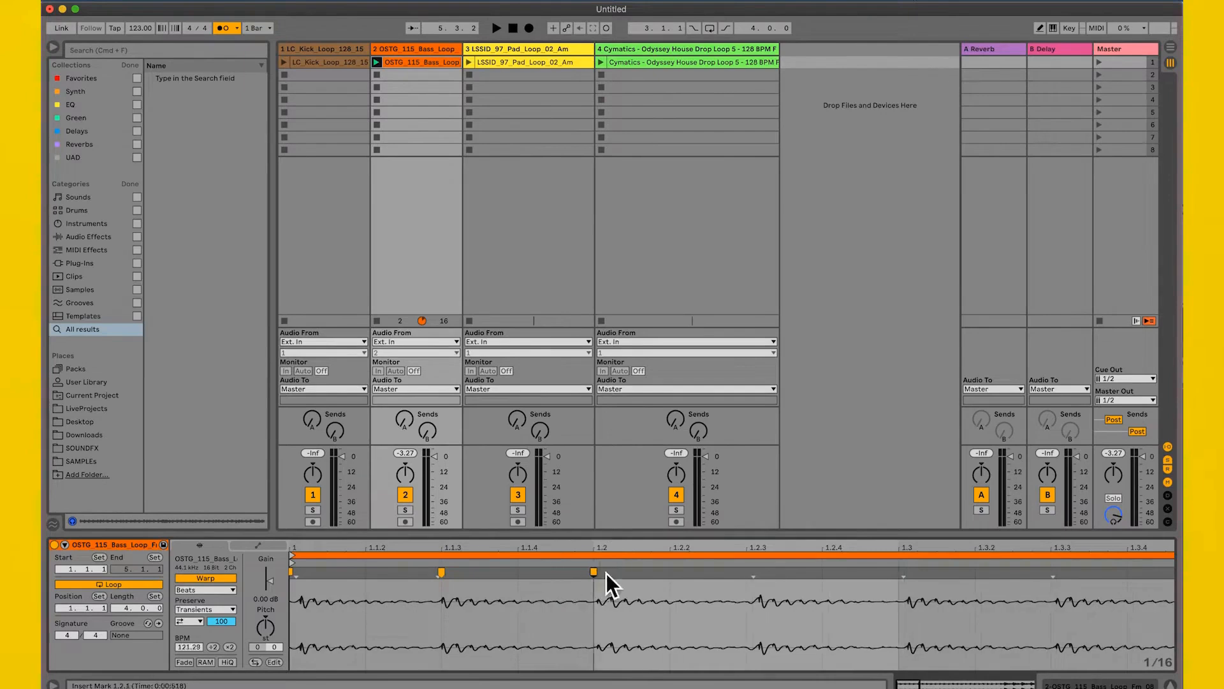
double_click(756, 576)
drag(758, 574, 753, 575)
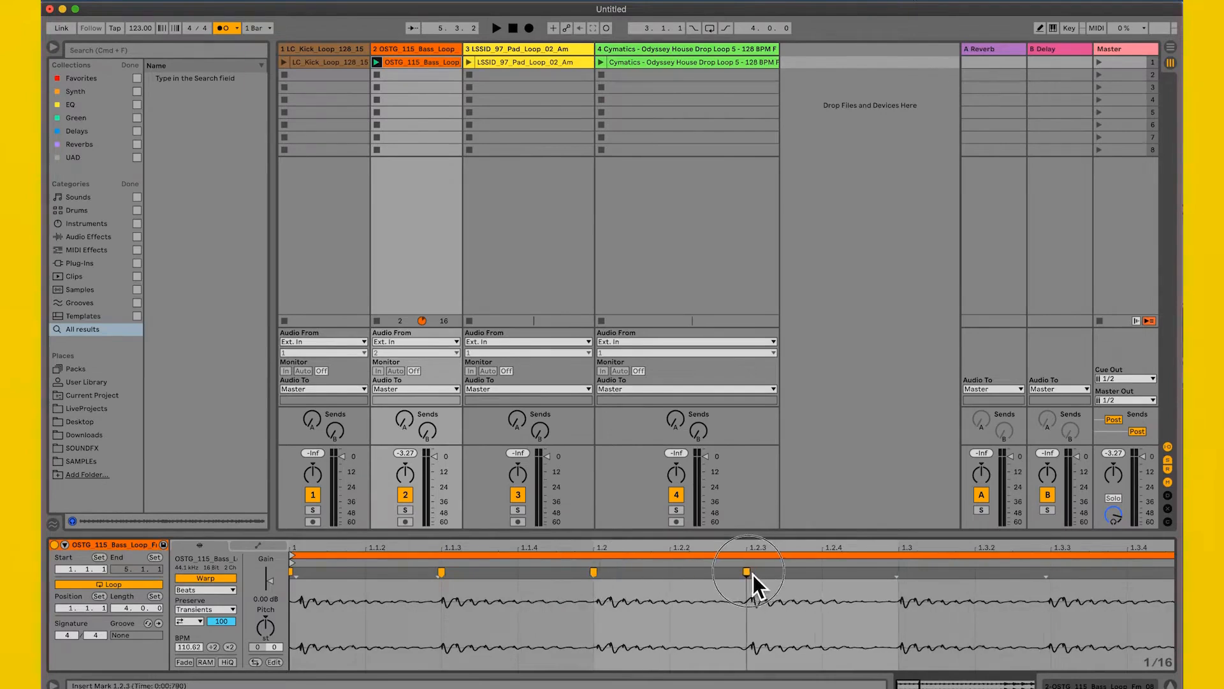
Add warp markers on the bass loop's following two transients and align them to 1.3 and 1.3.3
double_click(903, 577)
mouse_move(902, 575)
mouse_down()
mouse_move(912, 576)
mouse_move(907, 558)
mouse_move(893, 574)
mouse_move(872, 555)
mouse_up()
click(868, 573)
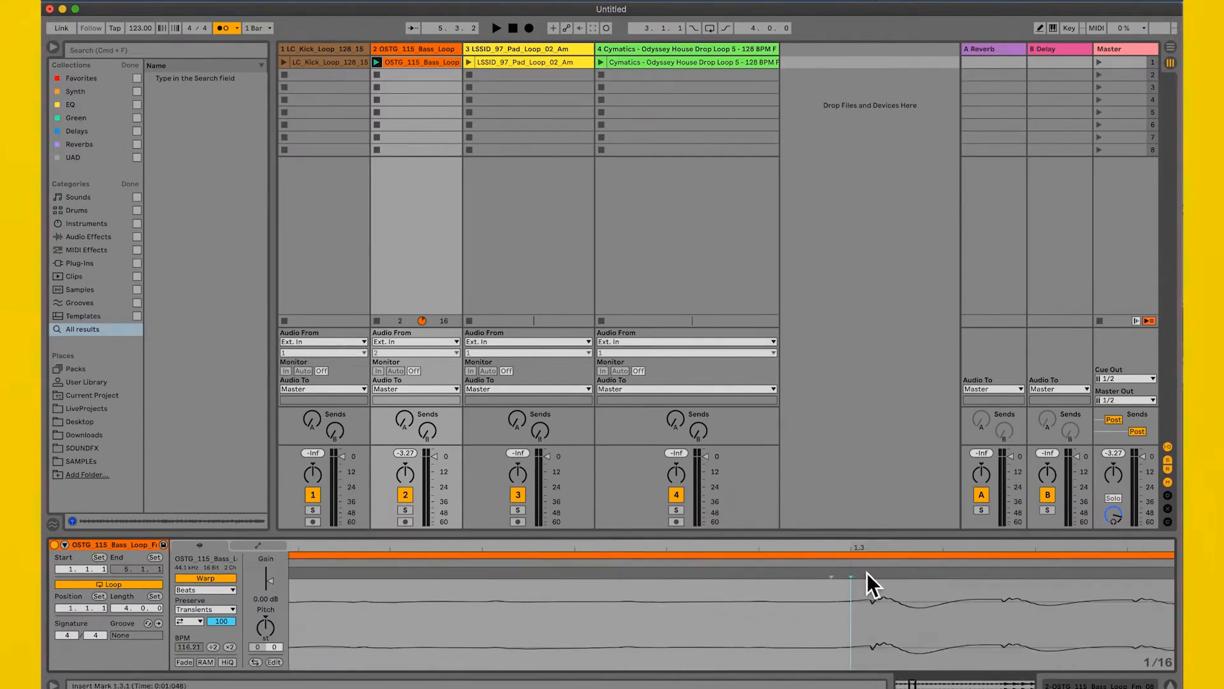
double_click(867, 578)
mouse_move(873, 556)
mouse_down()
mouse_move(864, 577)
mouse_move(781, 560)
mouse_move(789, 583)
mouse_move(783, 532)
mouse_move(771, 575)
mouse_move(759, 574)
mouse_move(779, 494)
mouse_up()
drag(547, 556, 570, 581)
mouse_move(677, 554)
mouse_down()
mouse_move(677, 579)
mouse_move(685, 550)
mouse_move(434, 546)
mouse_move(435, 534)
mouse_up()
double_click(676, 577)
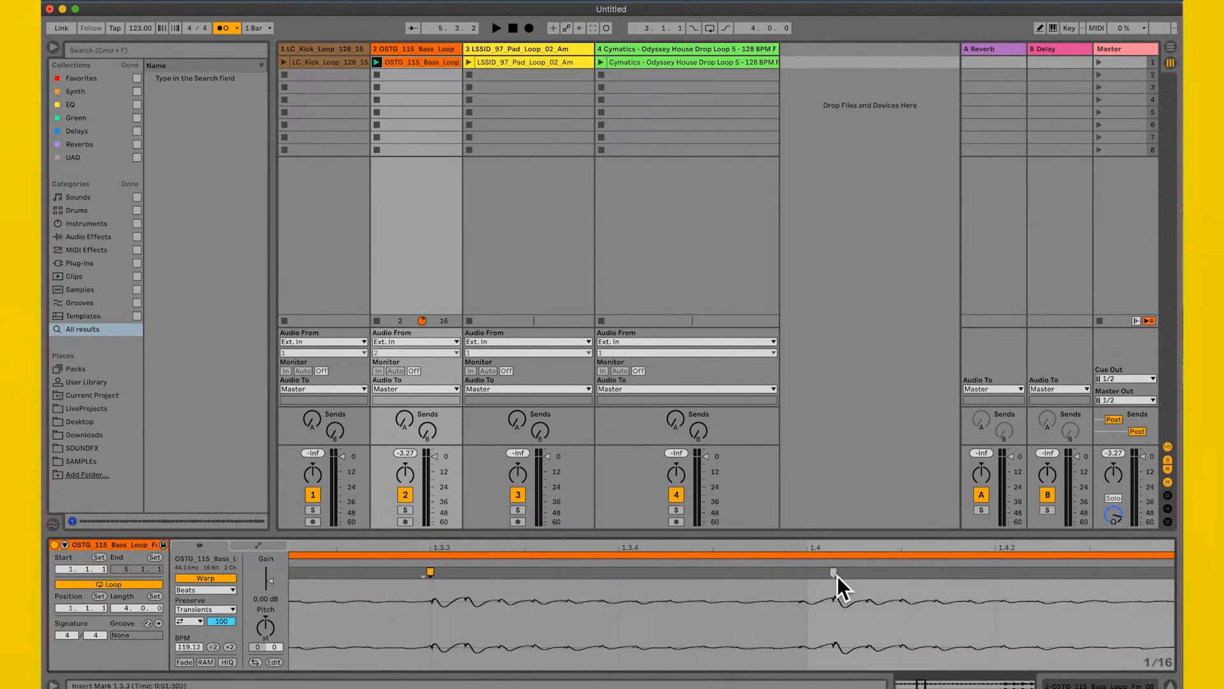
Place warp markers on the bass loop's transients at 1.4, 1.4.3 and the start of bar 2, snapped to the grid
mouse_move(836, 573)
mouse_down()
mouse_move(803, 552)
mouse_move(616, 542)
mouse_up()
mouse_move(735, 552)
mouse_down()
mouse_move(743, 603)
mouse_move(758, 572)
mouse_move(654, 534)
mouse_up()
double_click(748, 576)
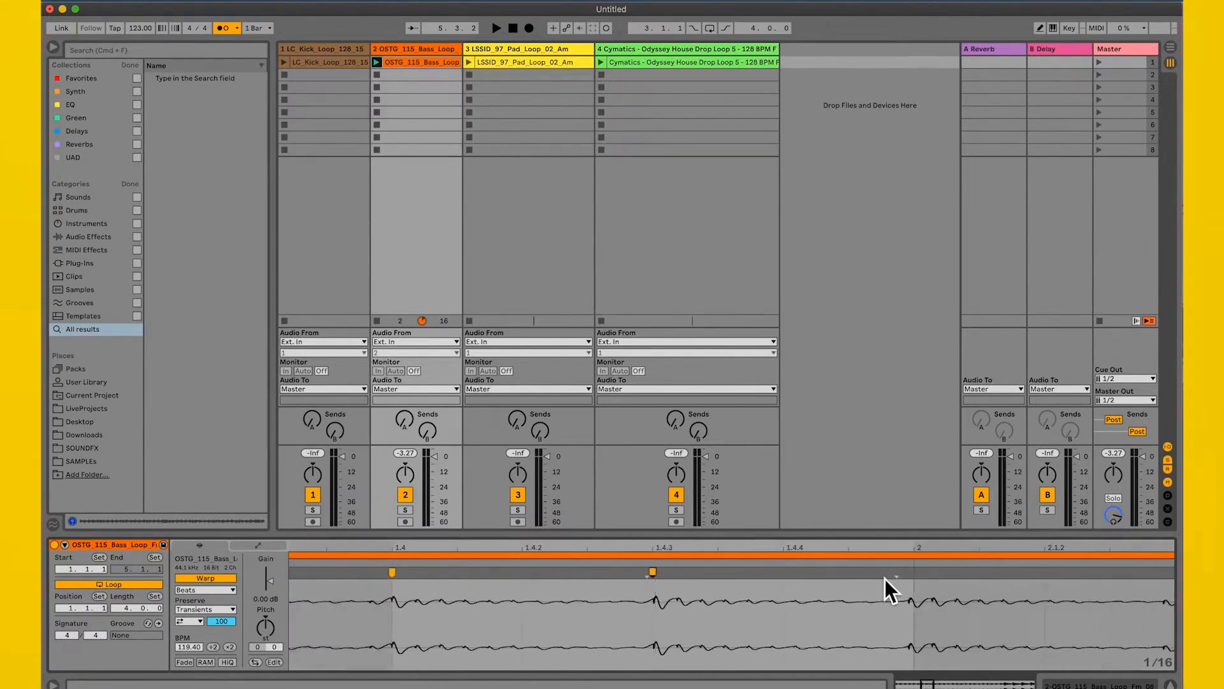
double_click(913, 576)
drag(933, 558, 519, 559)
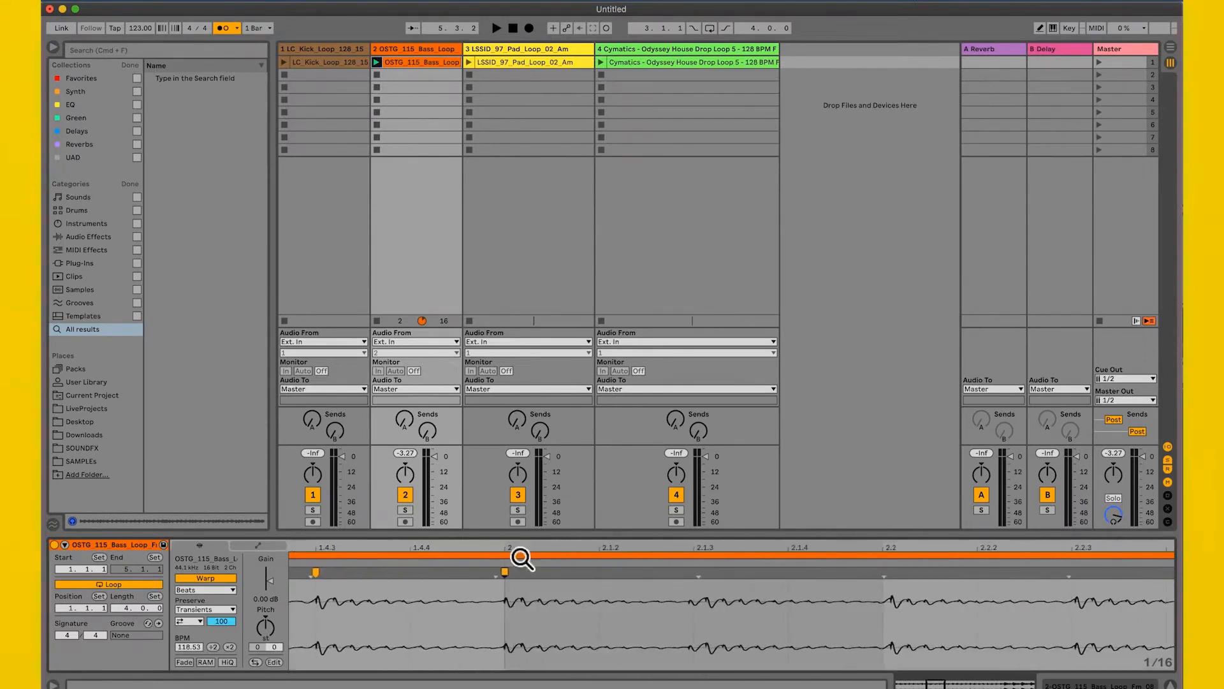
Warp the bass loop's transients to grid positions 2.1.3, 2.2 and 2.2.3 with markers
double_click(694, 578)
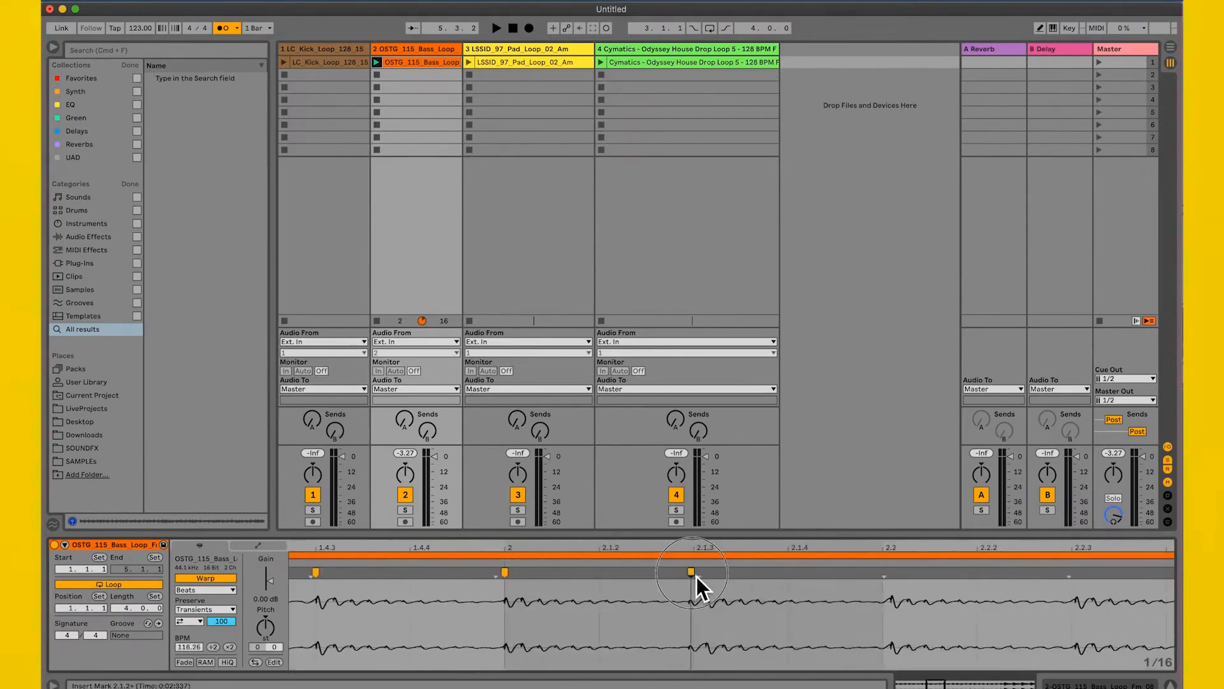
double_click(893, 576)
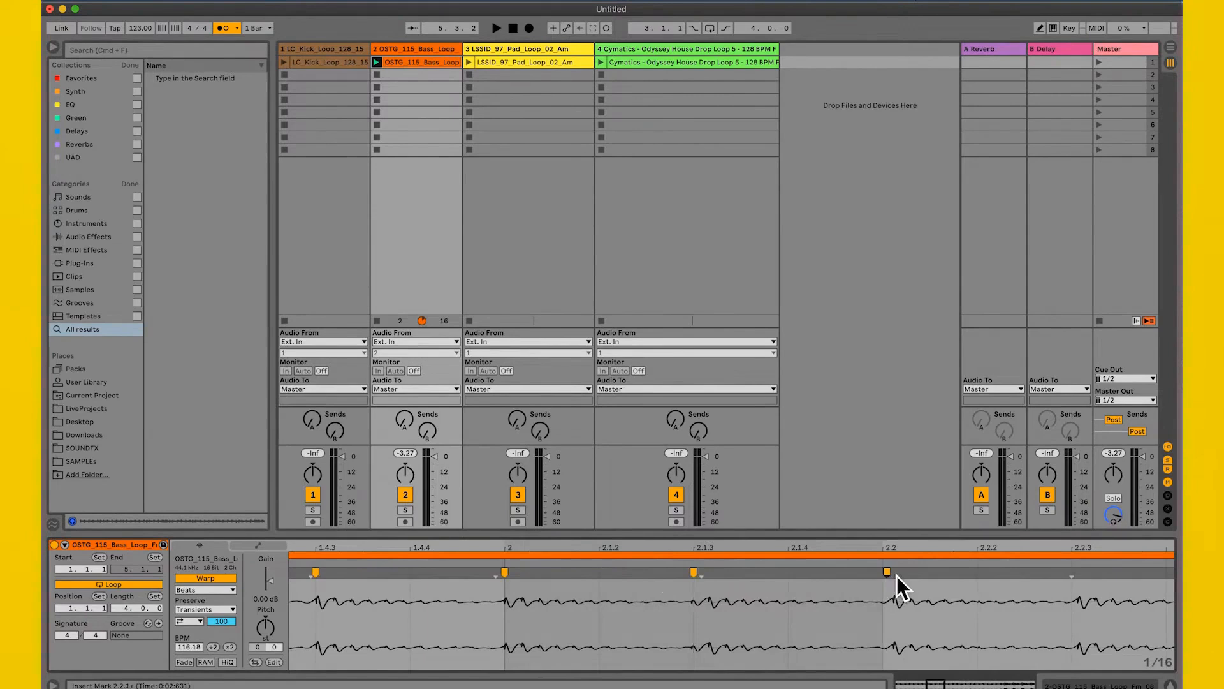
mouse_move(891, 555)
mouse_down()
mouse_move(891, 592)
mouse_move(885, 575)
mouse_move(691, 525)
mouse_up()
double_click(885, 573)
double_click(899, 576)
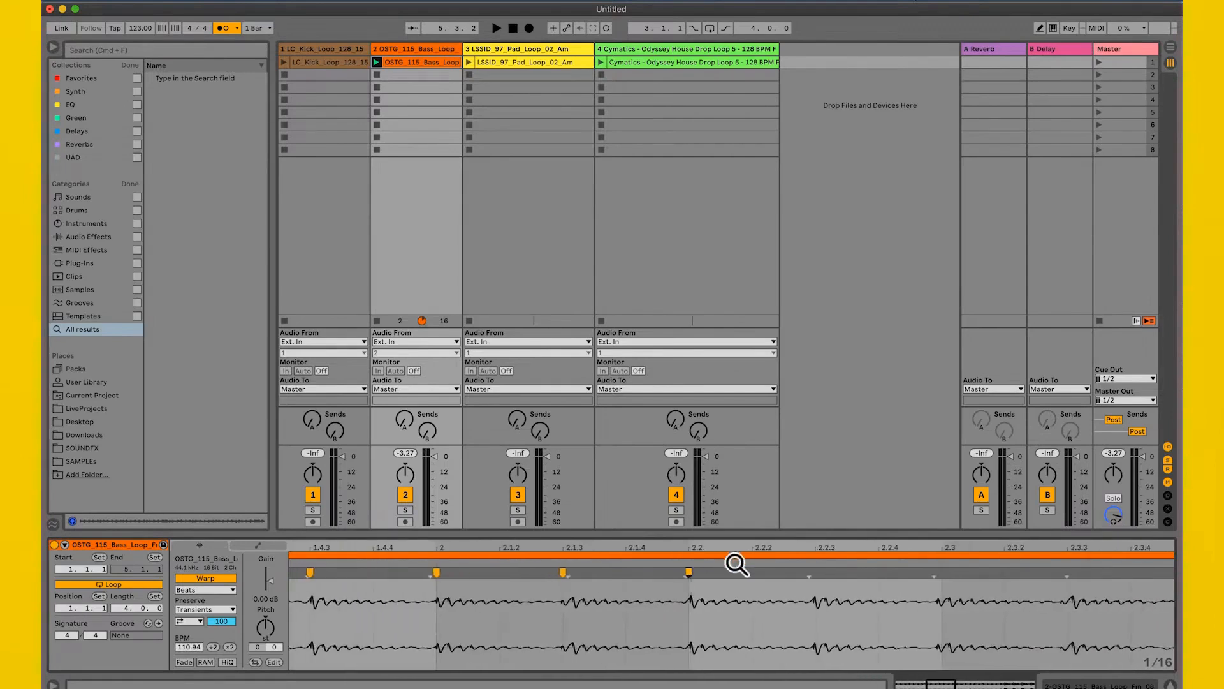
drag(814, 555, 820, 582)
double_click(821, 573)
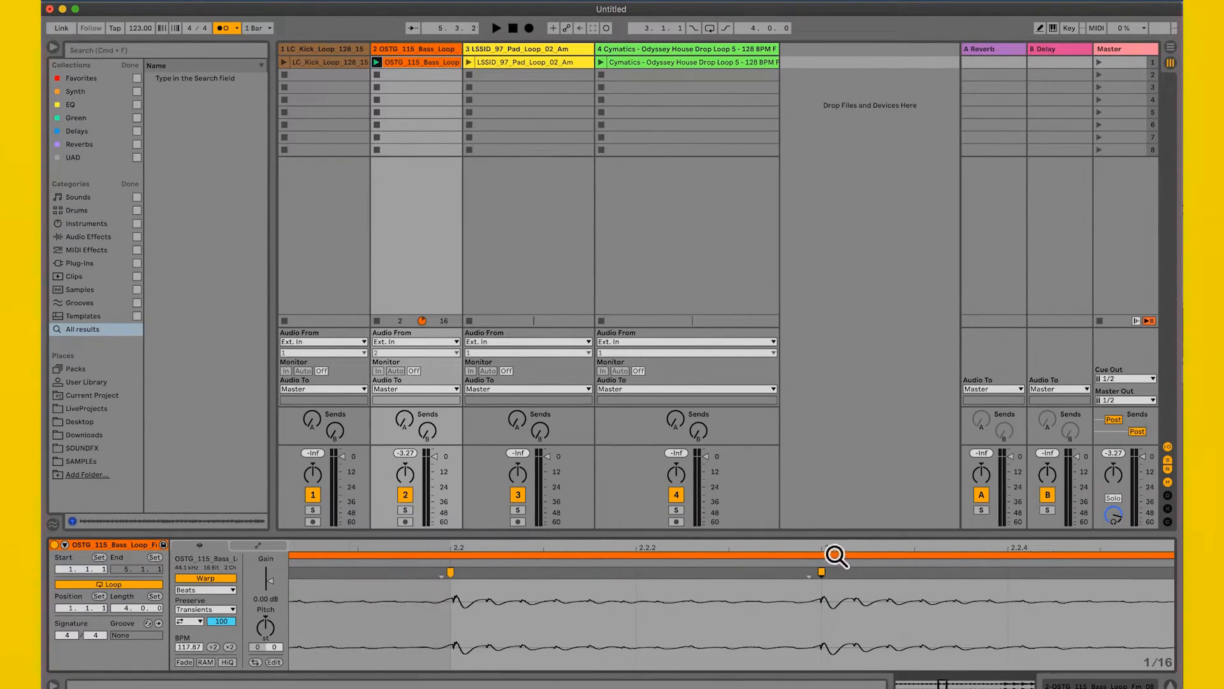
Warp the bass loop's transients to grid positions 2.3, 2.3.3 and 2.4 with markers
drag(833, 561, 656, 561)
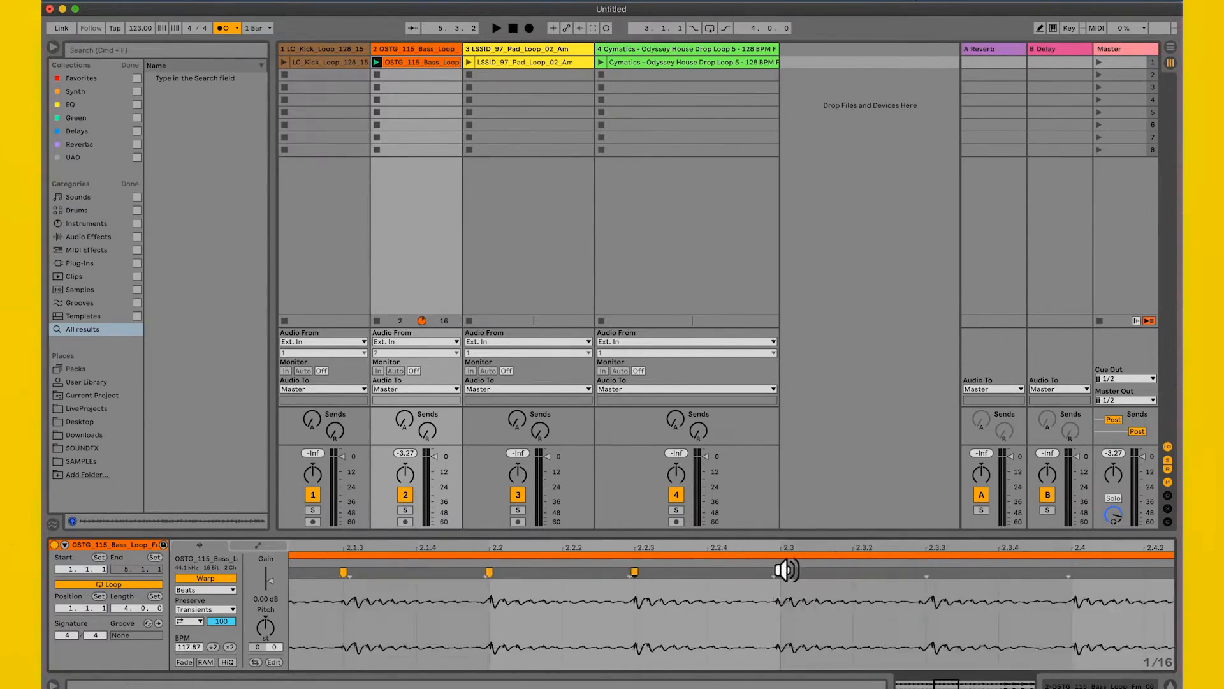
mouse_move(787, 552)
mouse_down()
mouse_move(782, 576)
mouse_move(702, 551)
mouse_move(634, 552)
mouse_up()
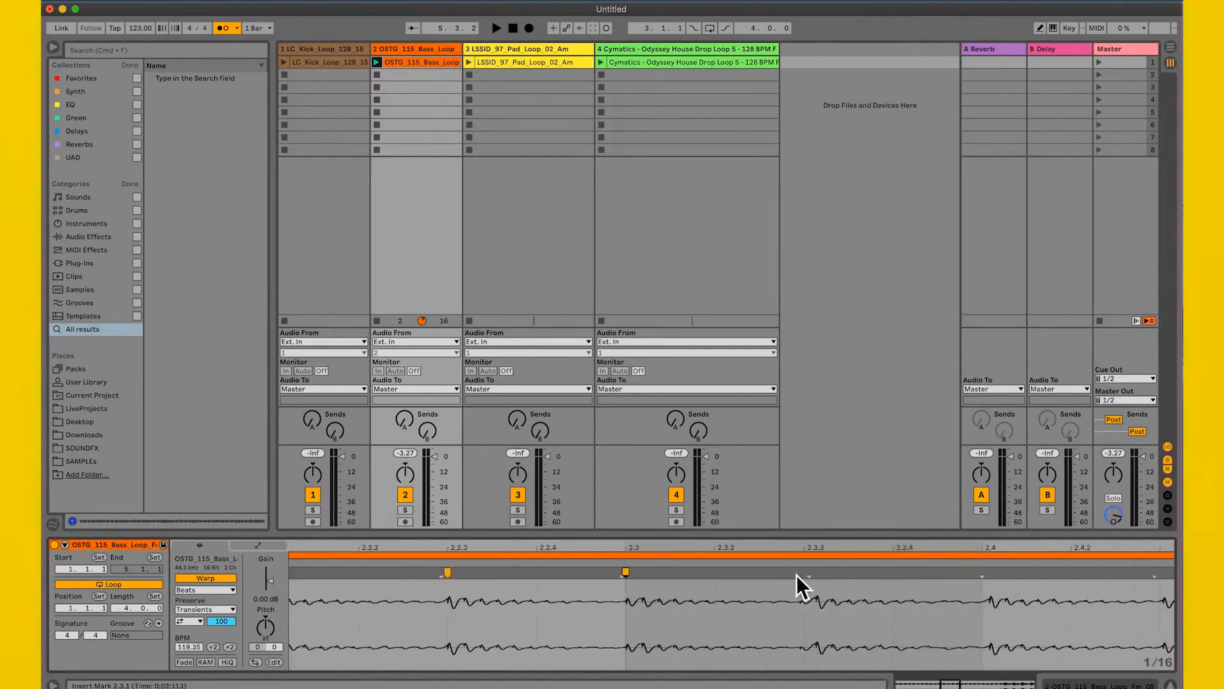
drag(818, 575, 813, 575)
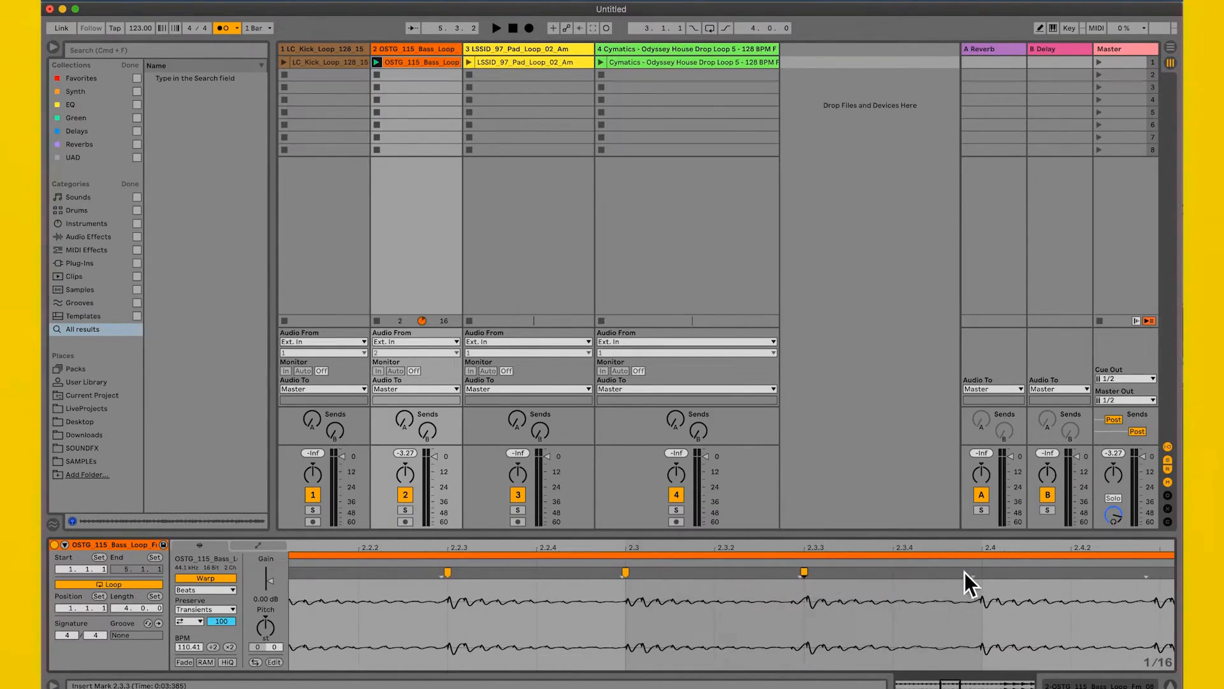
double_click(984, 575)
mouse_move(985, 575)
mouse_down()
mouse_move(905, 554)
mouse_move(738, 554)
mouse_up()
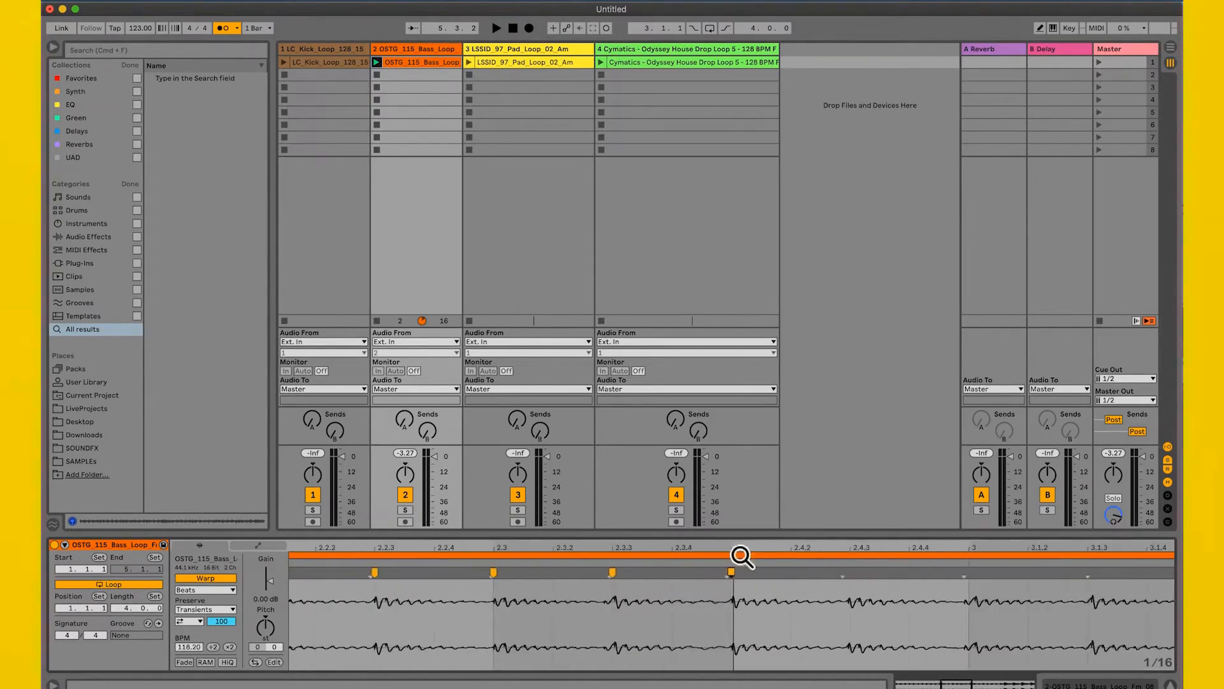
Add the bass loop's warp markers at 2.4.3 and the start of bar 3, aligning both transients to the grid
double_click(853, 576)
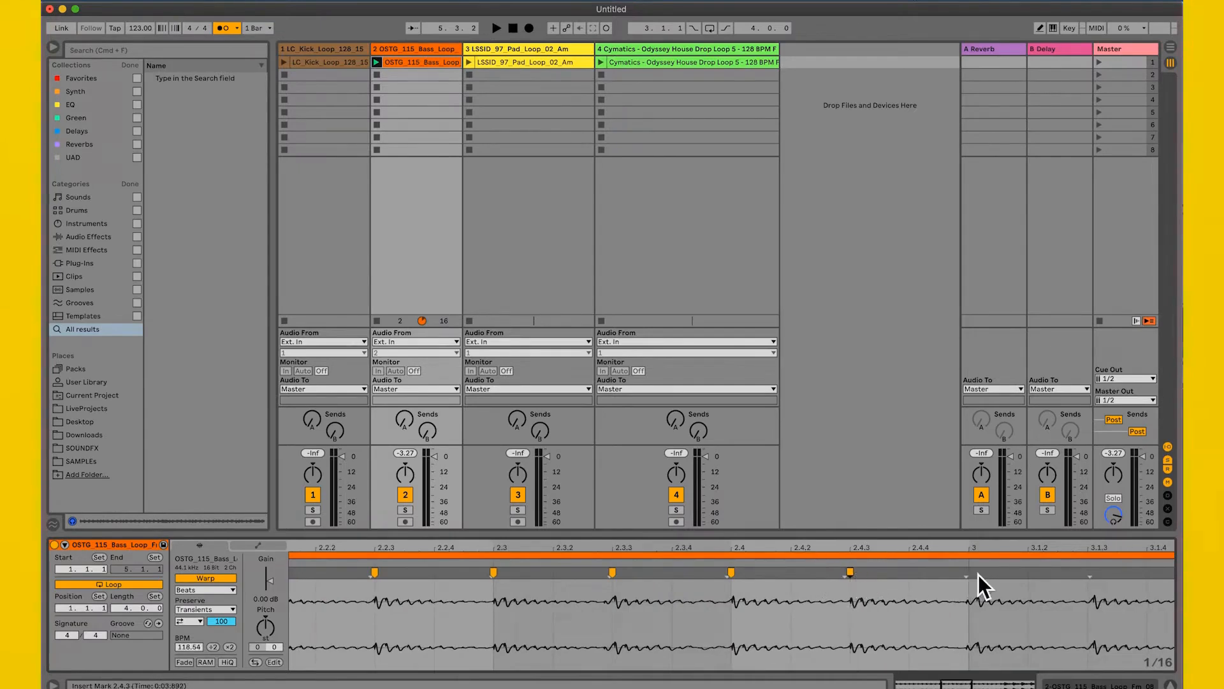
drag(978, 555, 965, 574)
double_click(961, 576)
mouse_move(965, 558)
mouse_down()
mouse_move(964, 549)
mouse_move(792, 541)
mouse_move(792, 554)
mouse_move(740, 541)
mouse_up()
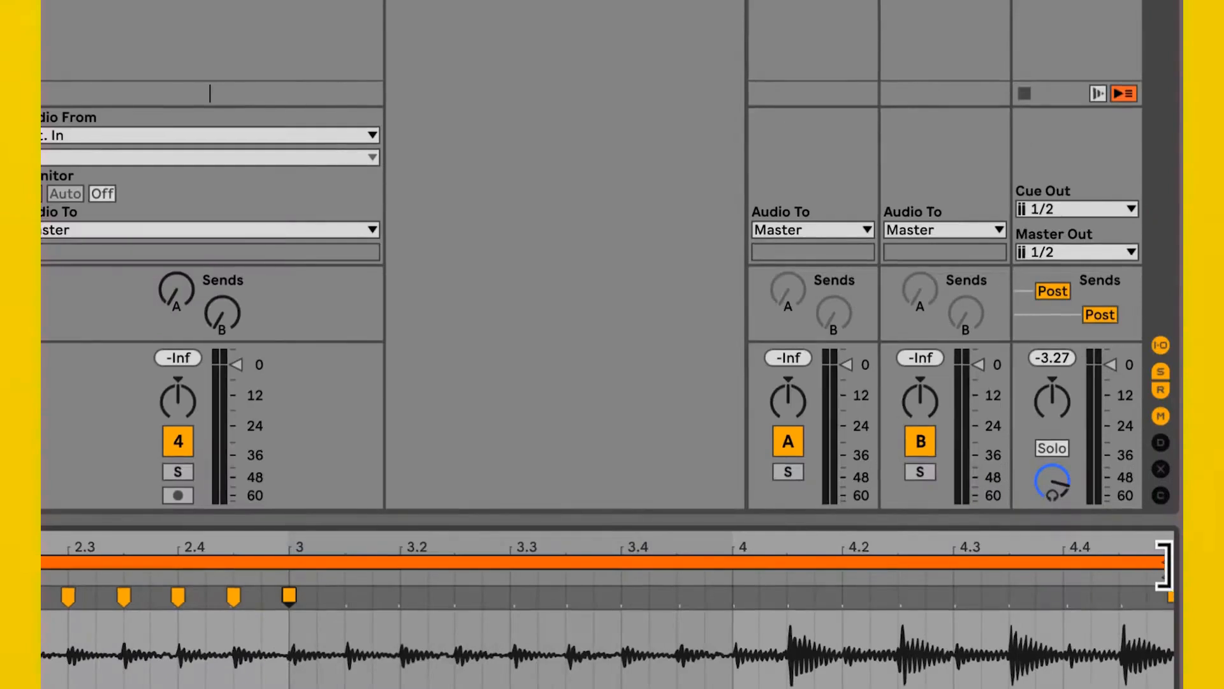
Shorten the bass clip's loop to two bars, ending at 3.1.1, and play the clip for a listen
drag(1162, 561, 289, 533)
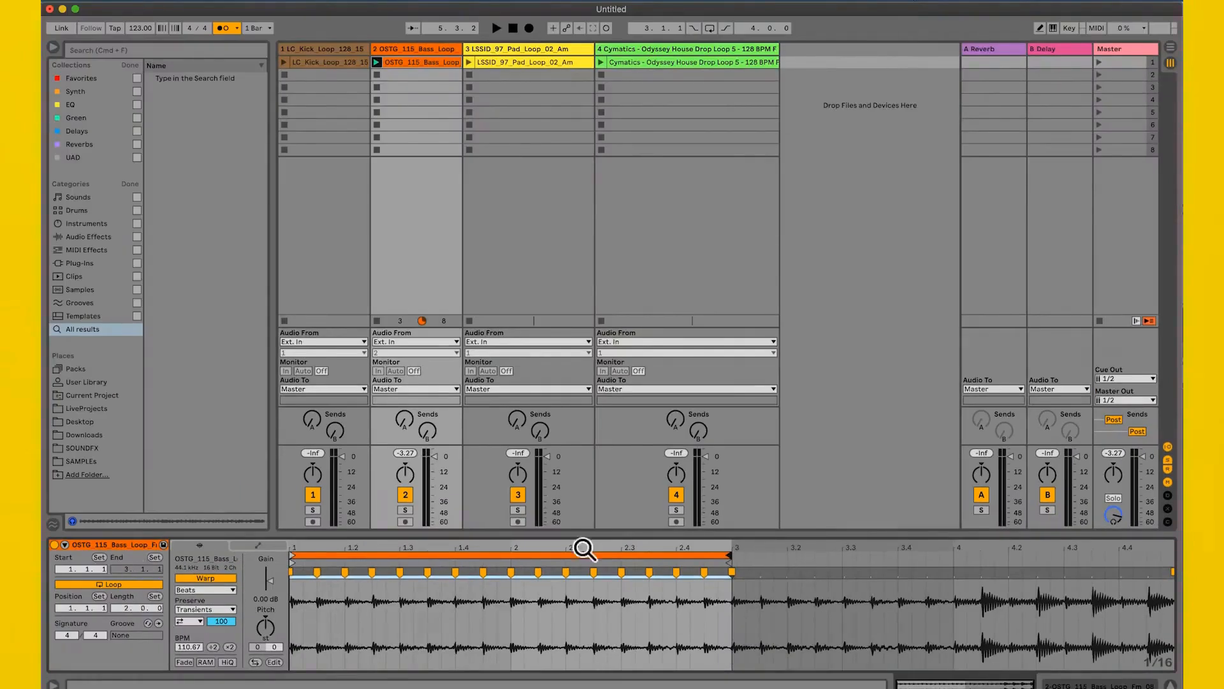
click(376, 67)
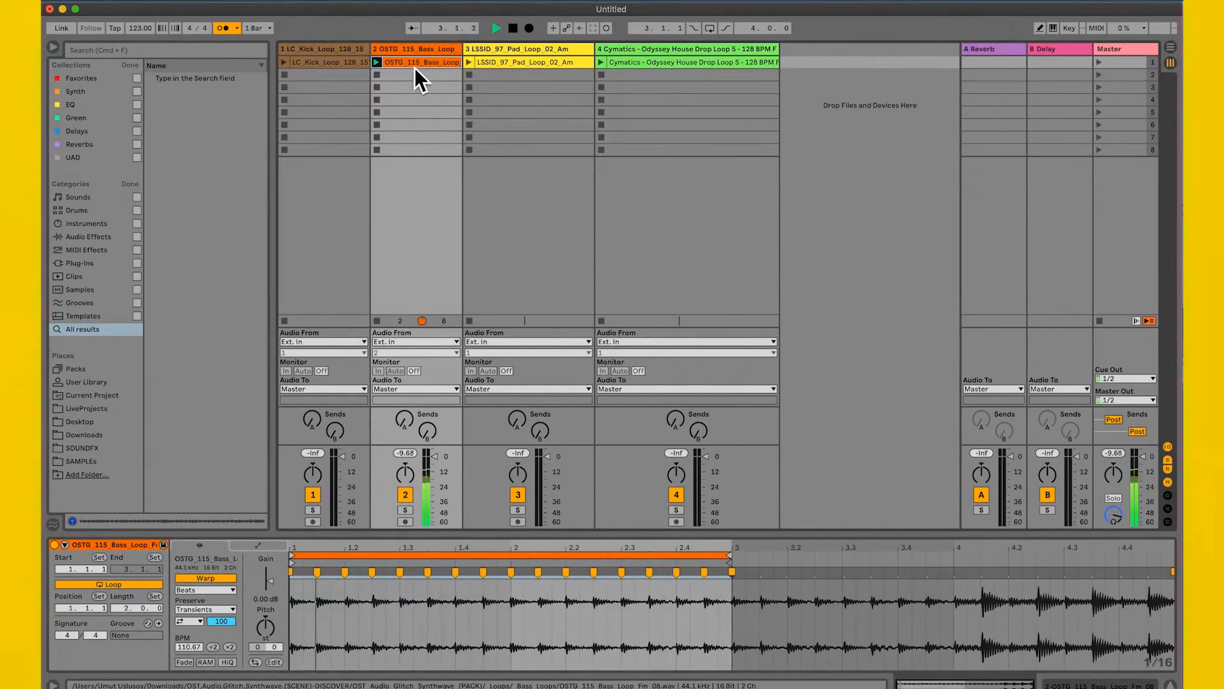
key(space)
Look through the warp modes available for the bass loop, leaving it on Beats
click(213, 591)
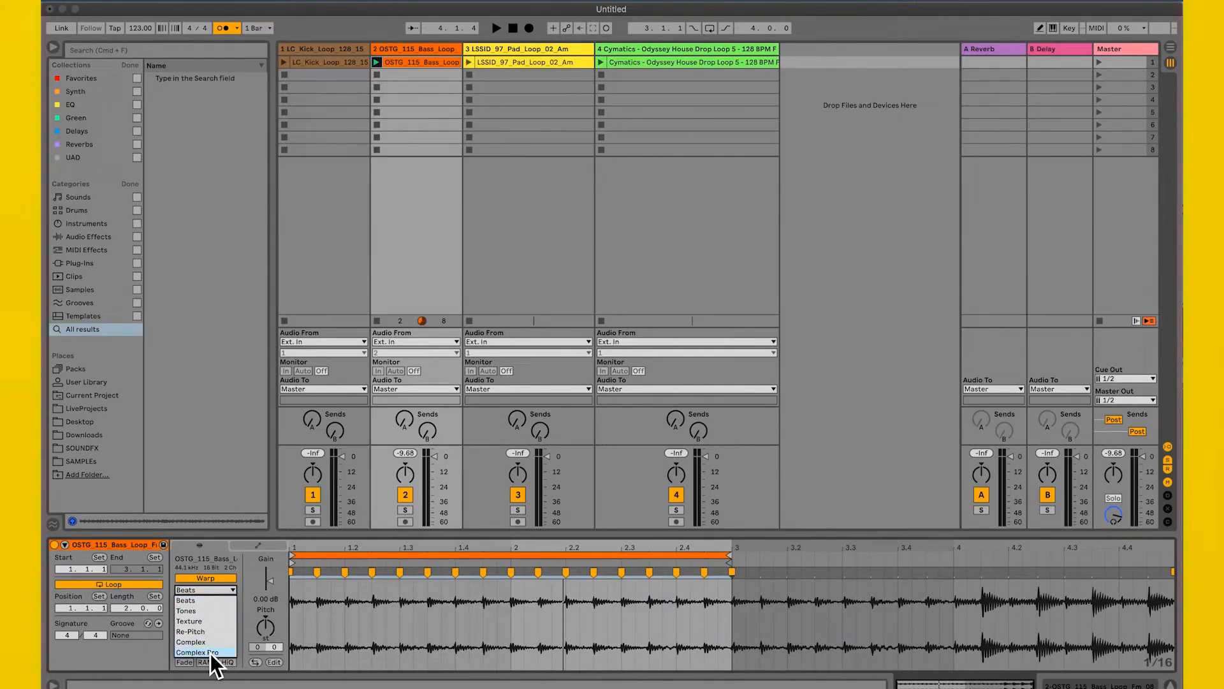
click(246, 585)
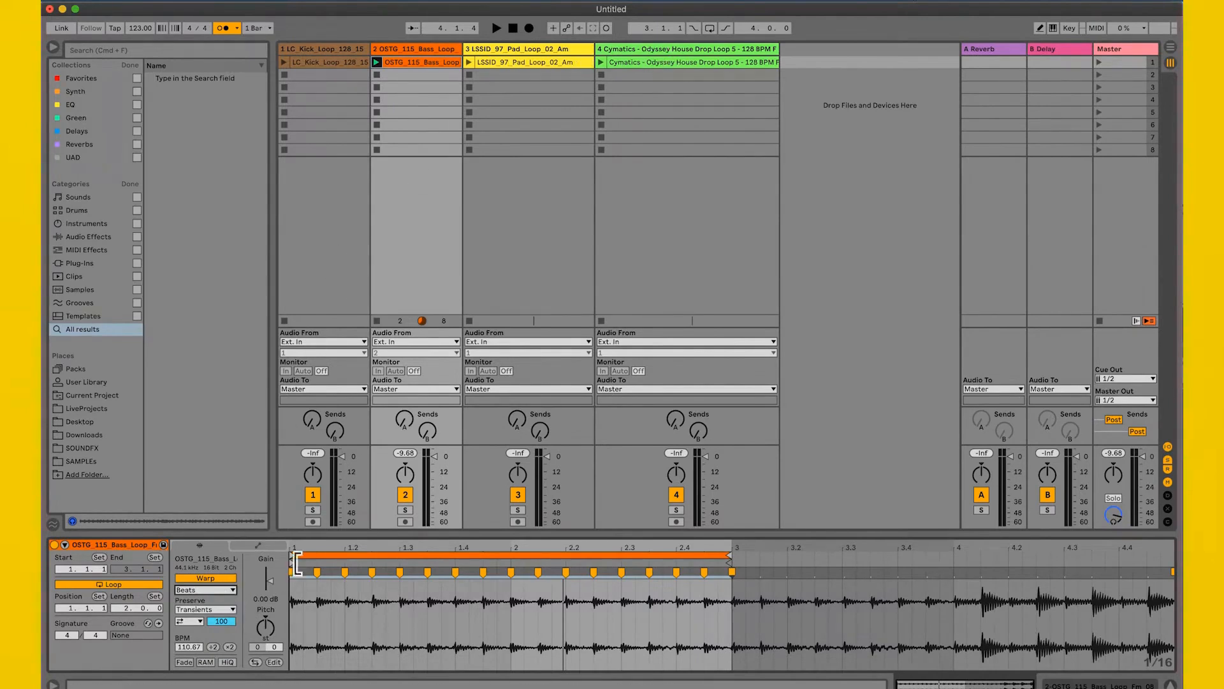
mouse_move(304, 551)
mouse_down()
mouse_move(304, 584)
mouse_move(295, 553)
mouse_up()
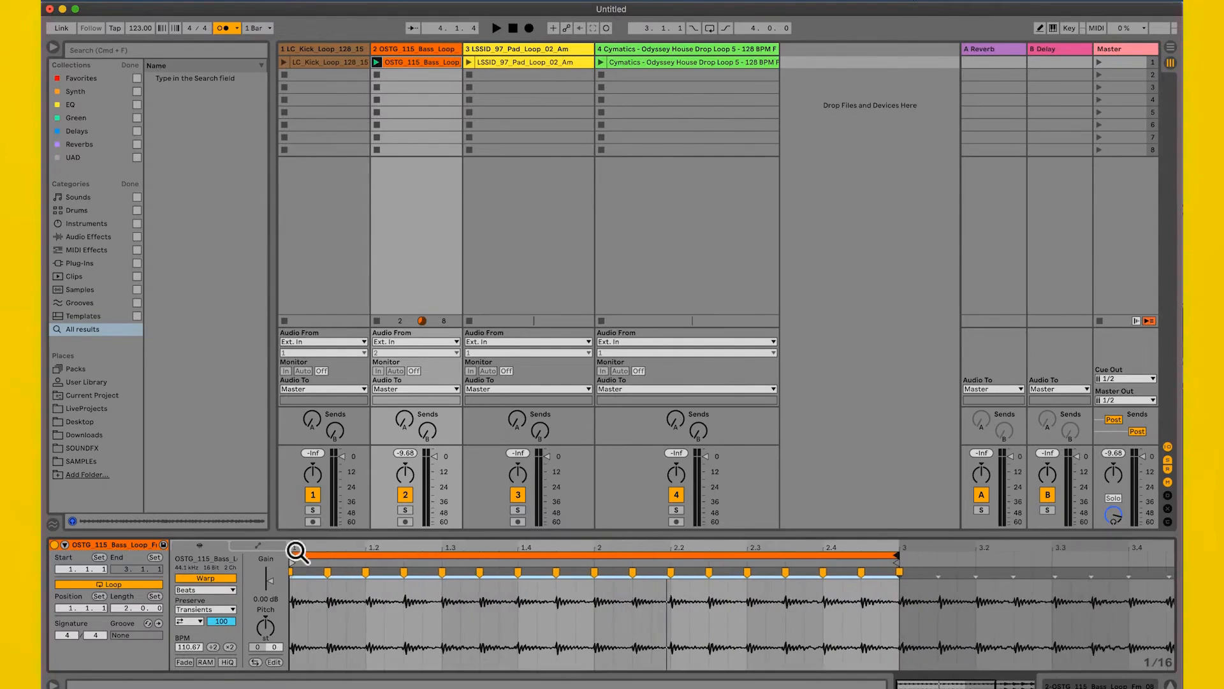
Select the LSSID_97_Pad_Loop_02_Am clip and mute the pad and Cymatics drop loop tracks
click(511, 66)
click(519, 499)
click(676, 498)
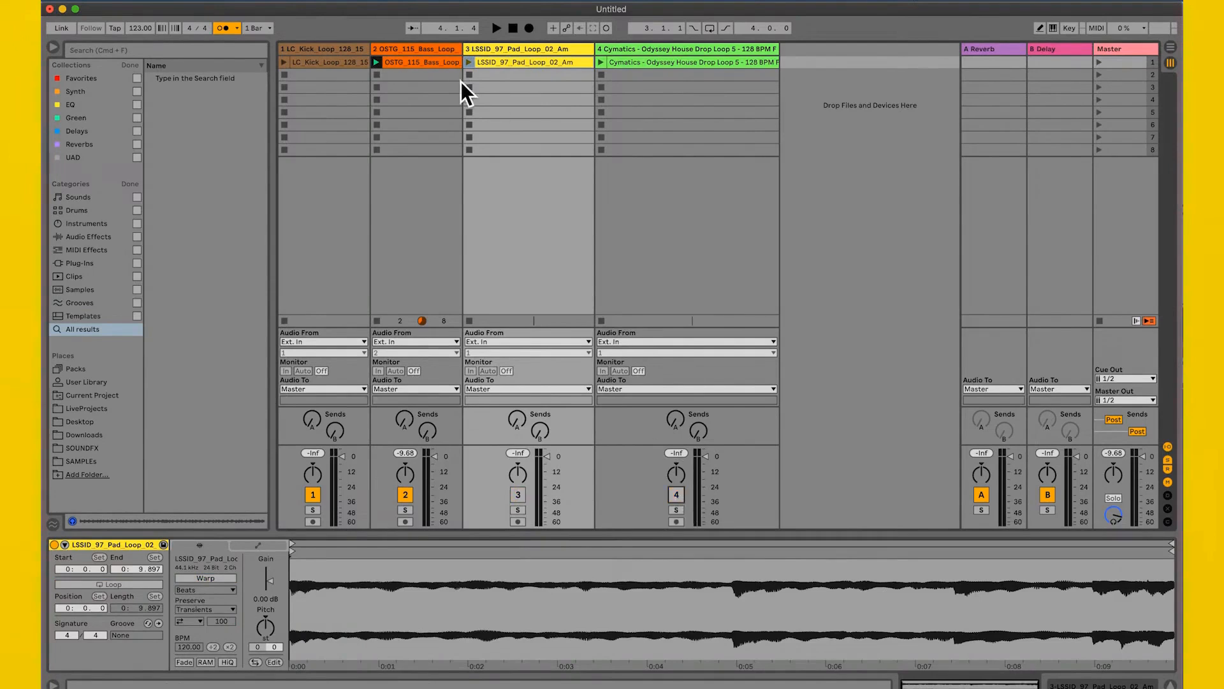
click(346, 67)
click(403, 67)
click(338, 67)
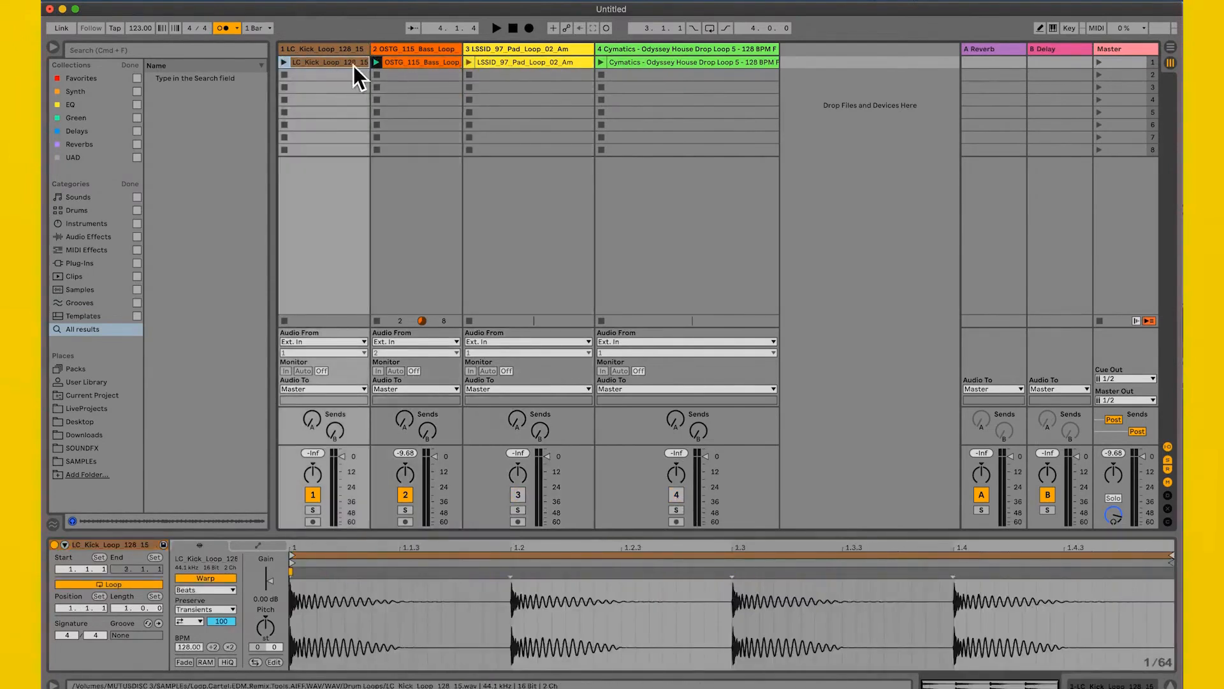
click(401, 65)
click(351, 66)
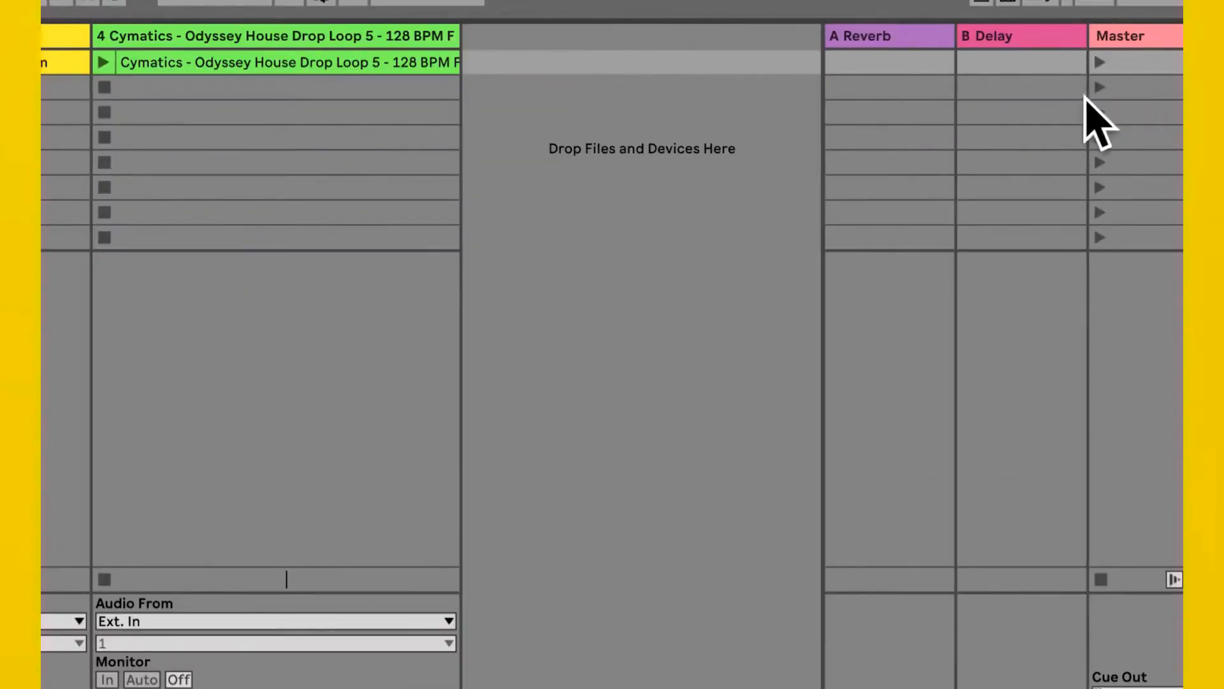
Launch the first scene to hear the kick and bass loops together, turning the metronome off before stopping playback
click(1107, 61)
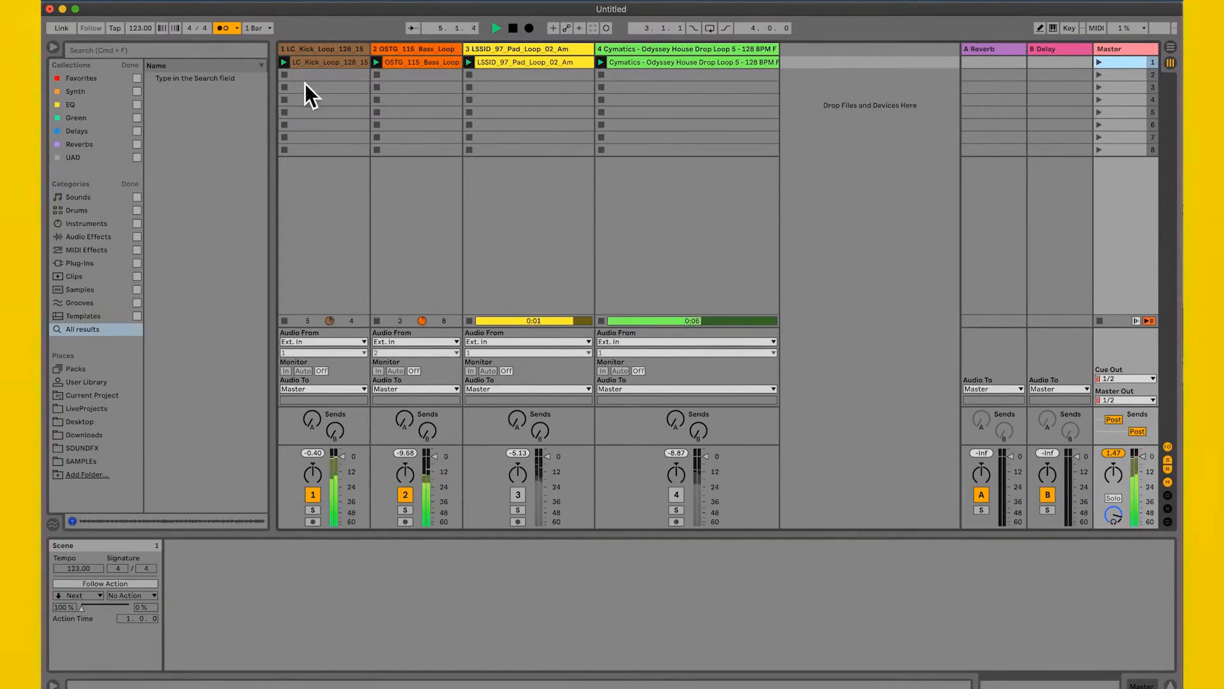
click(224, 29)
key(space)
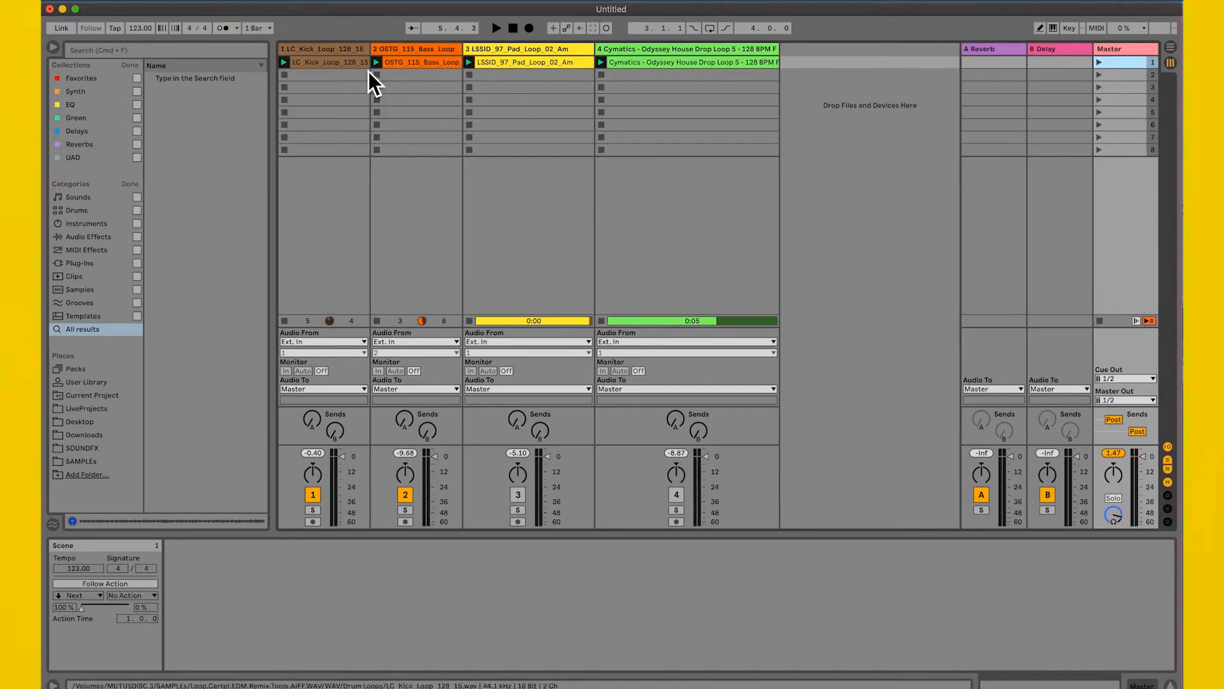
Set the project tempo to 116 BPM and play the loops with the metronome turned on
click(139, 32)
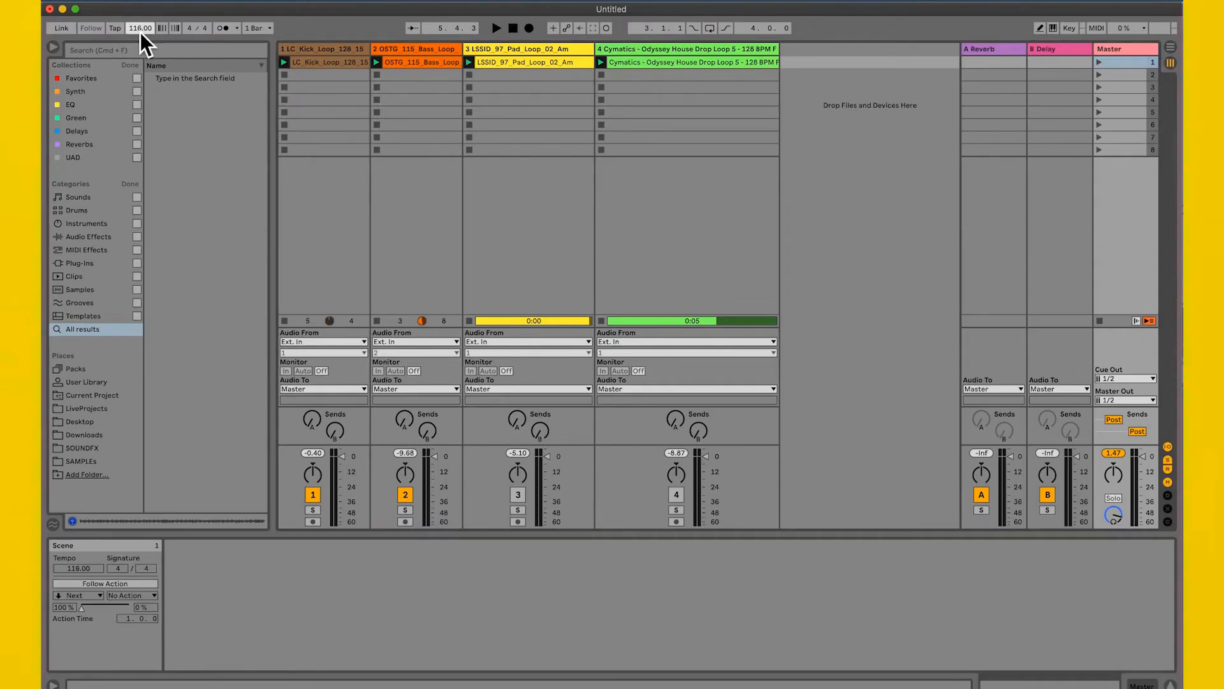
key(space)
click(223, 30)
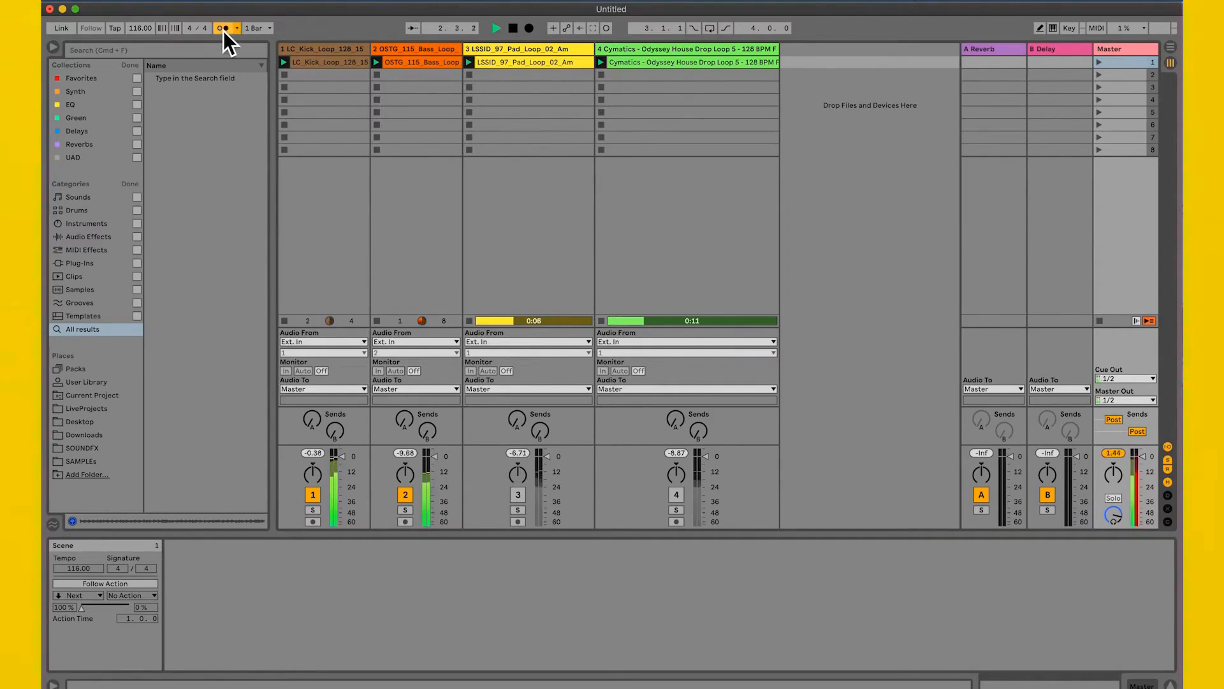
Stop playback, set the project tempo to 123 BPM and check the kick and bass loop clips' settings
key(space)
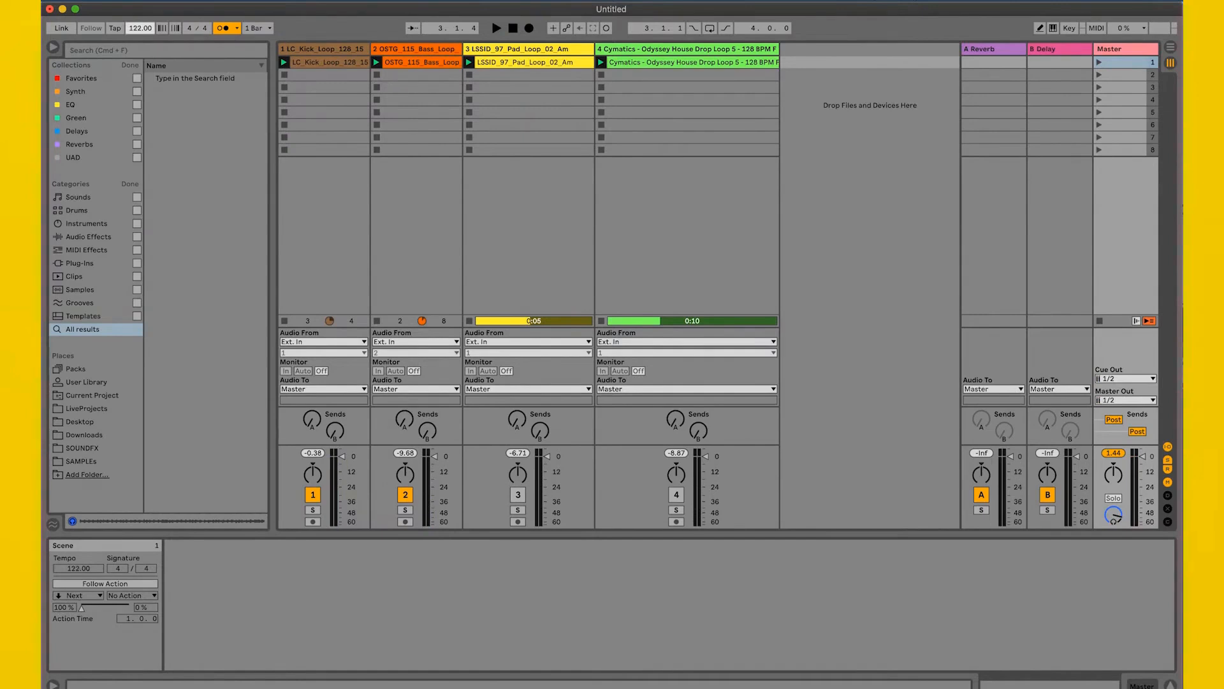
click(324, 59)
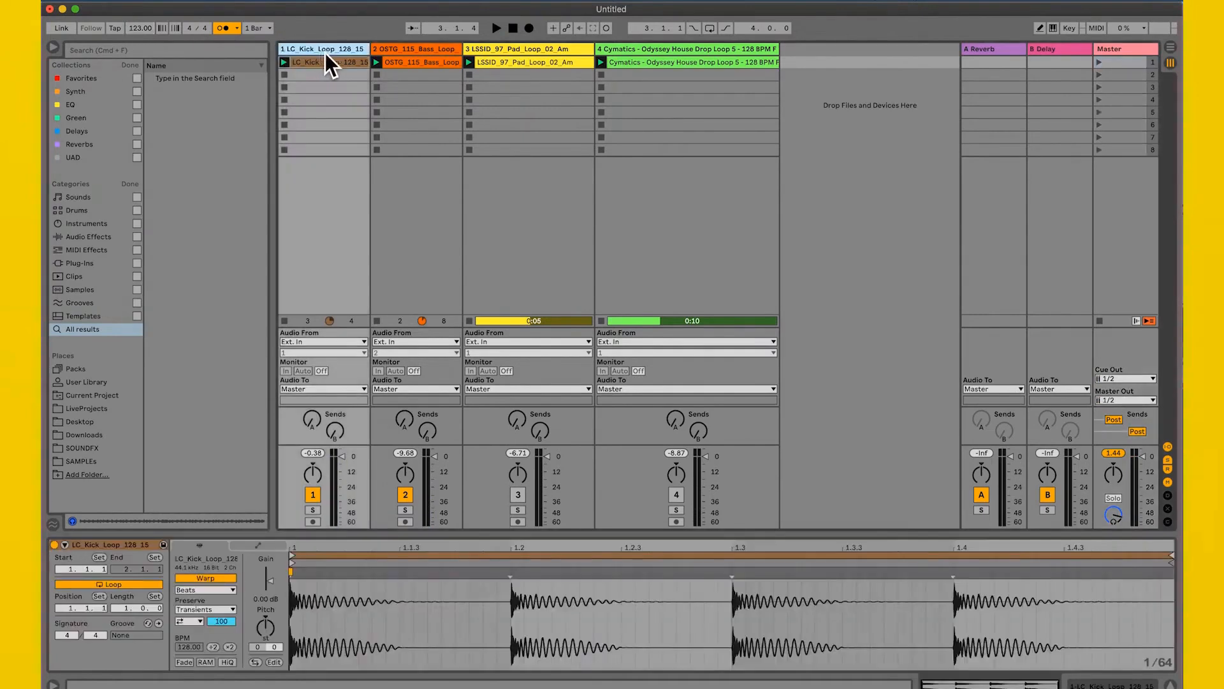
click(413, 57)
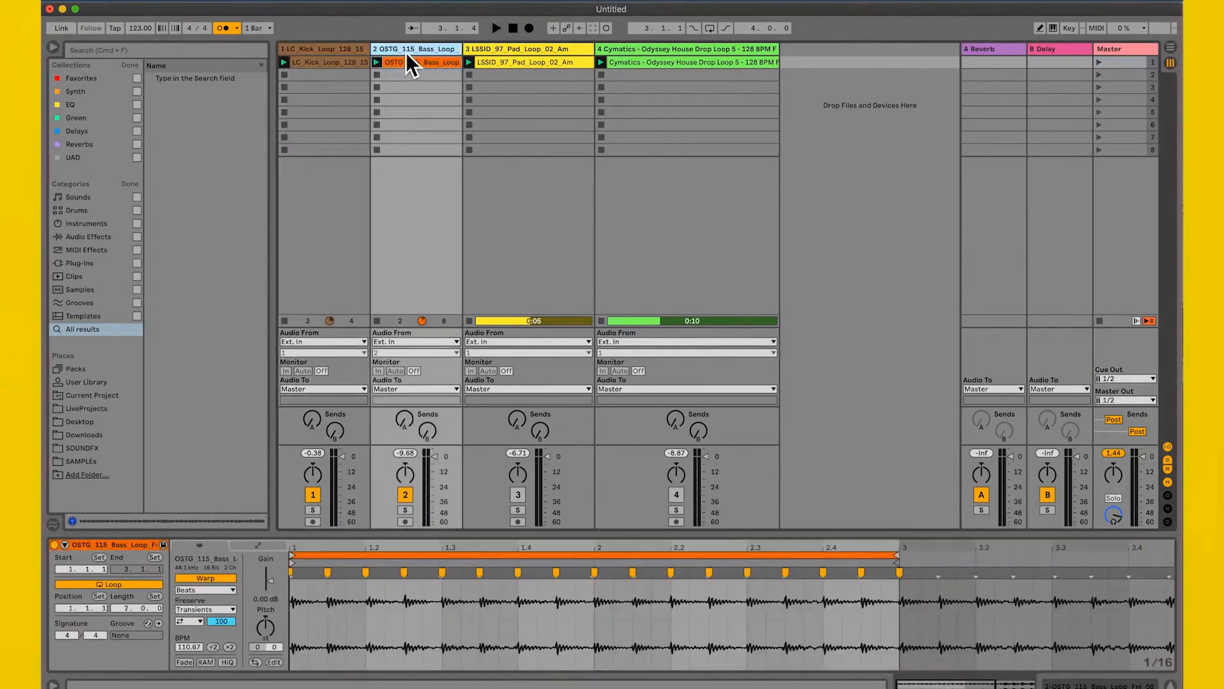
Unmute and solo the pad loop track, and play it from the first scene while its clip is unwarped
click(503, 52)
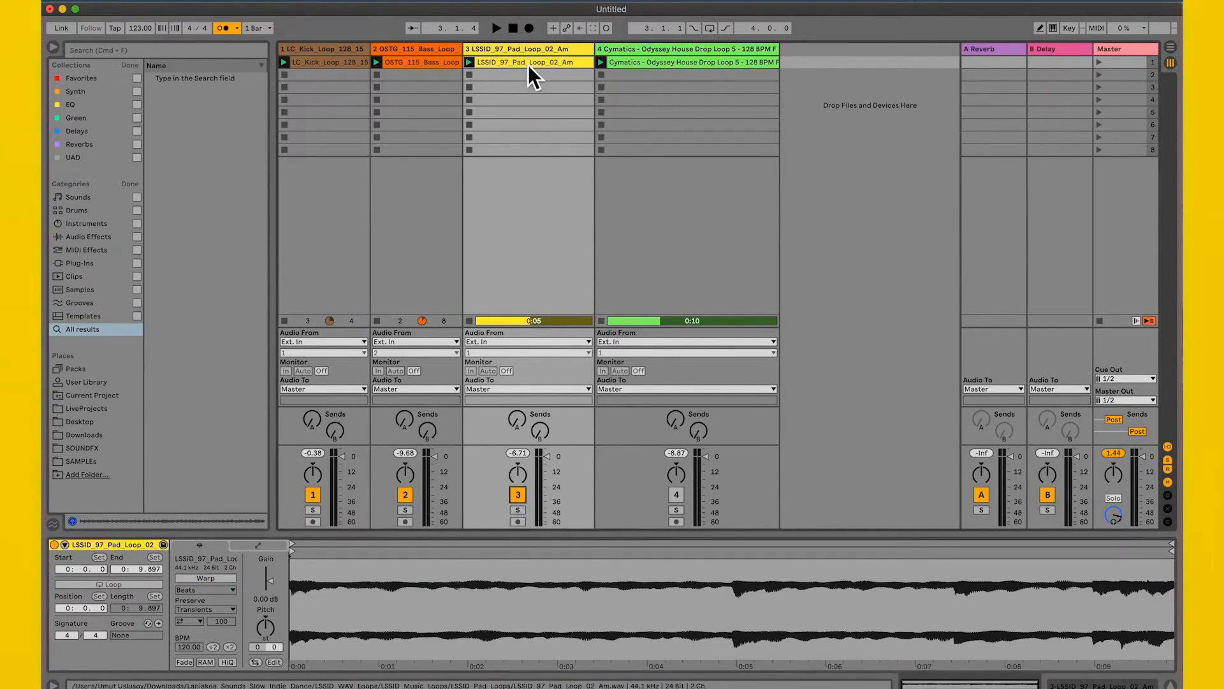
click(518, 510)
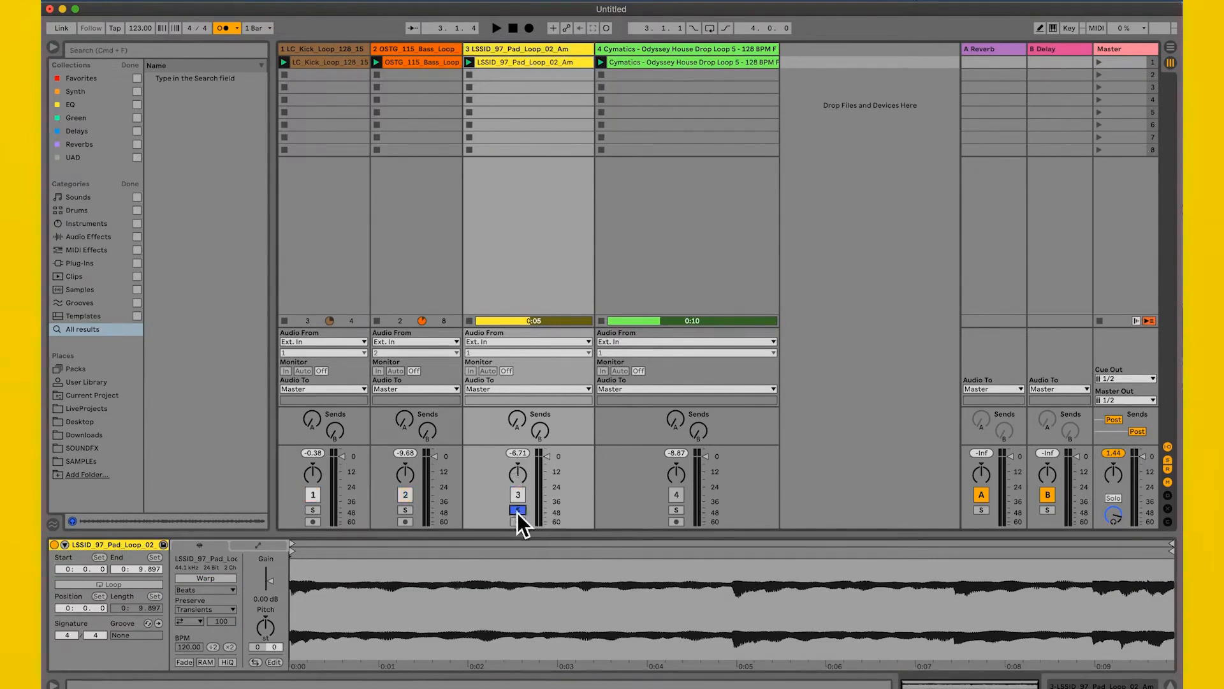
click(1103, 64)
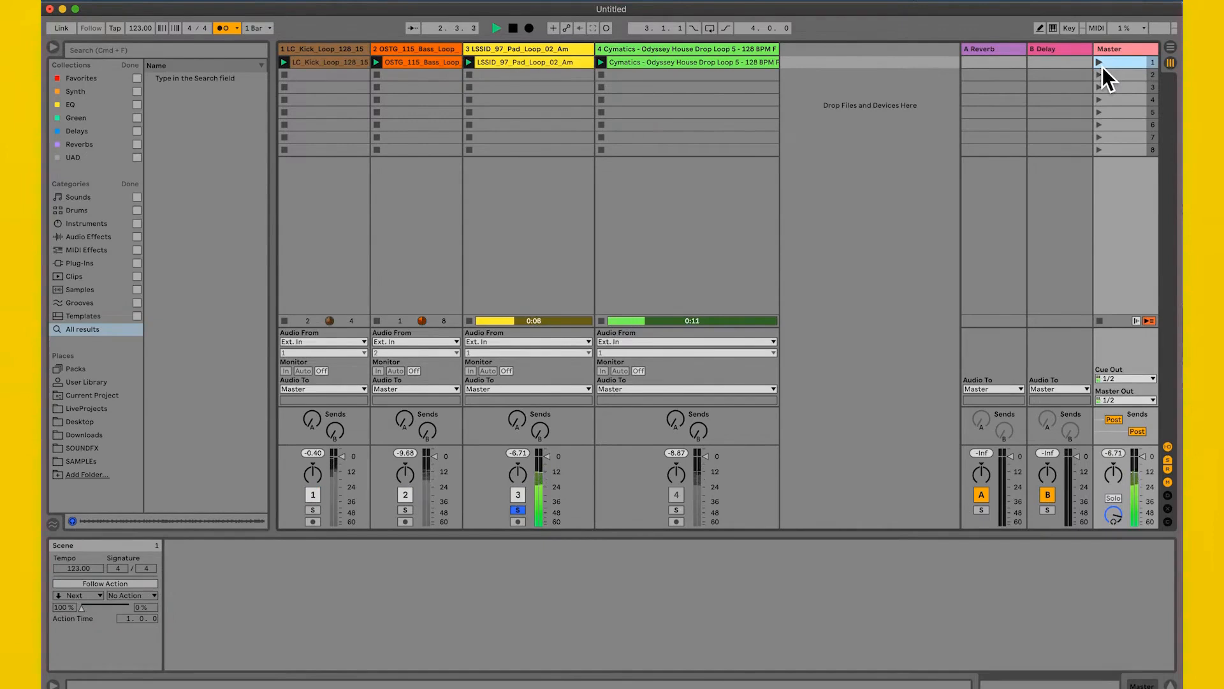
click(512, 67)
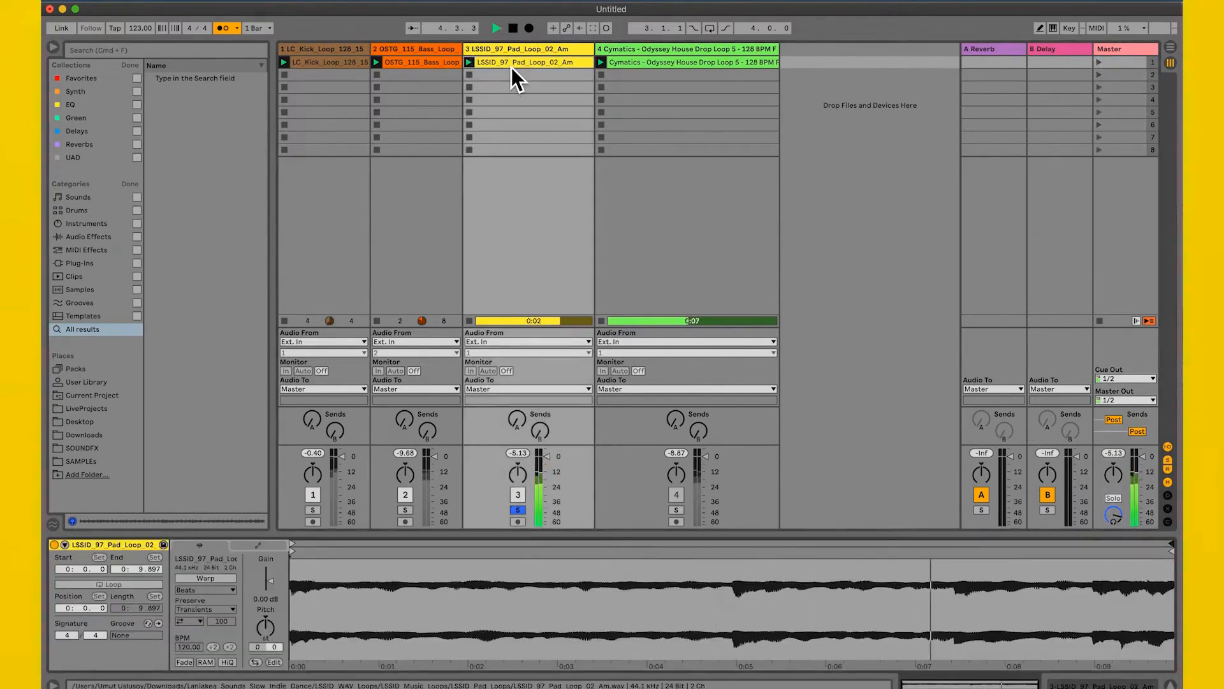
key(space)
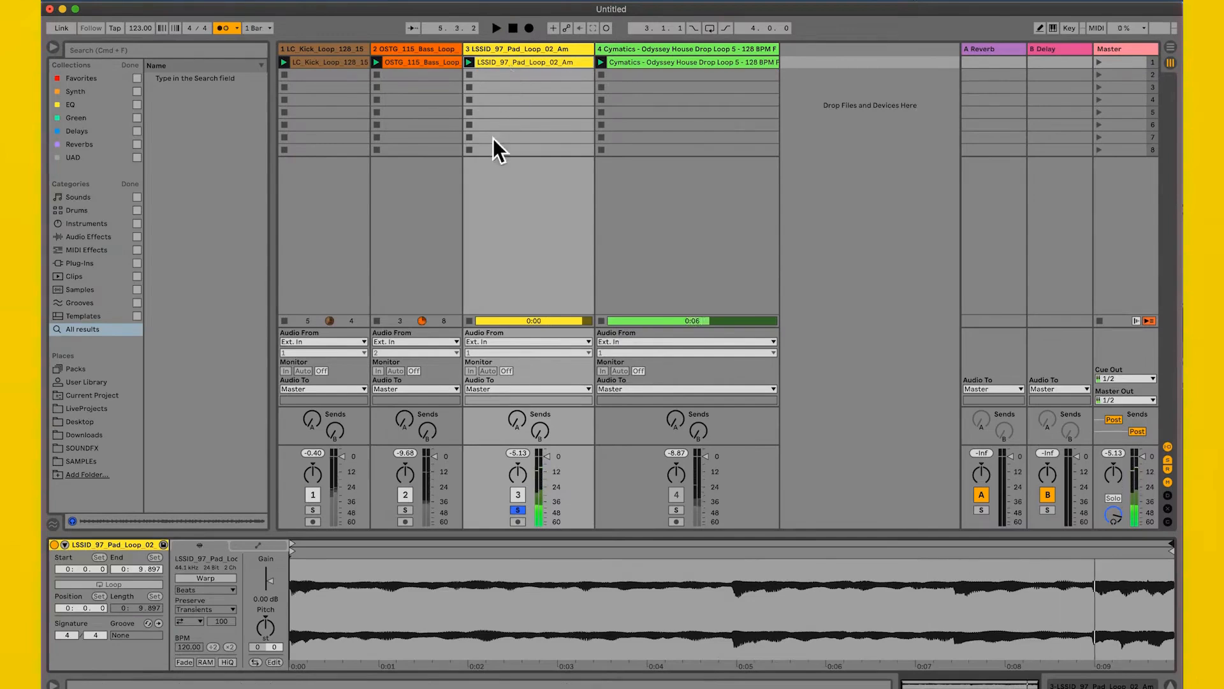
Turn on Warp for the LSSID_97_Pad_Loop_02_Am clip and launch the first scene to hear it
click(202, 579)
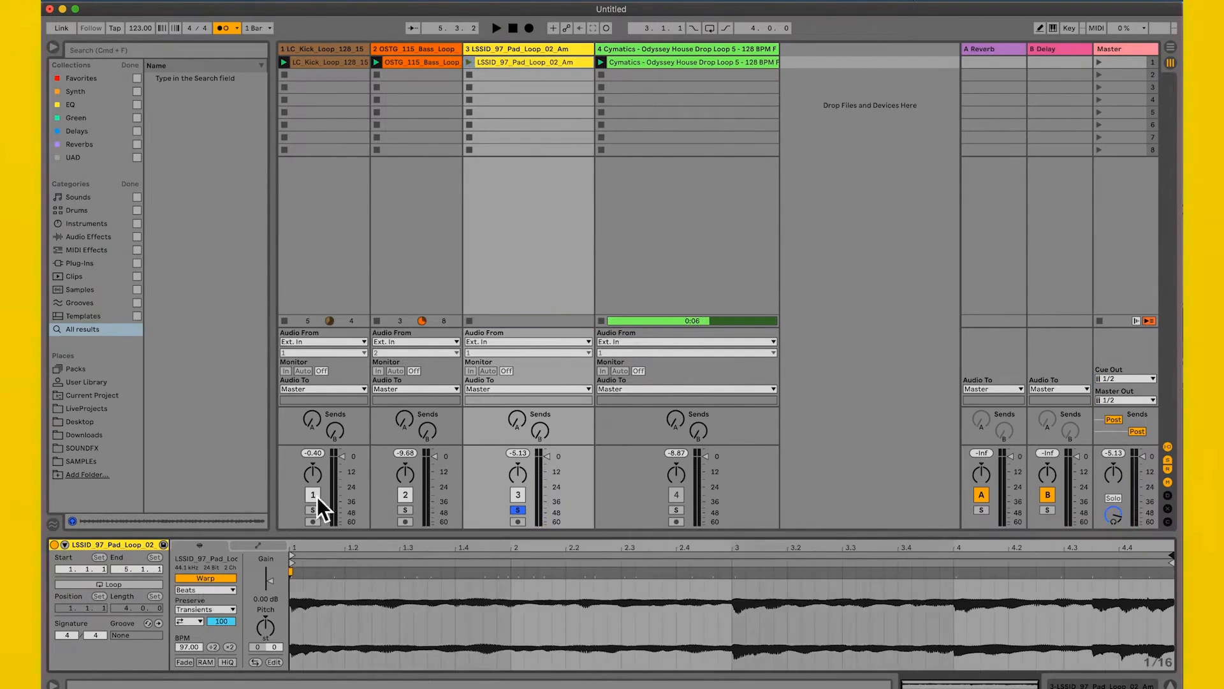
click(1103, 65)
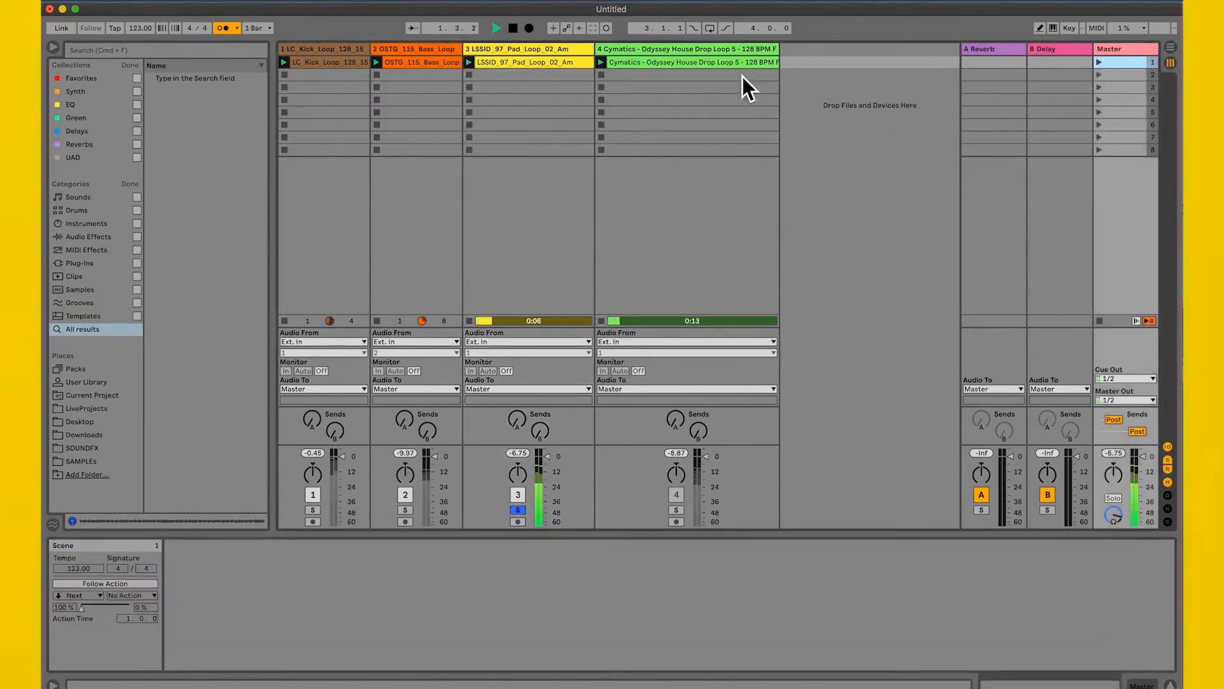
click(538, 66)
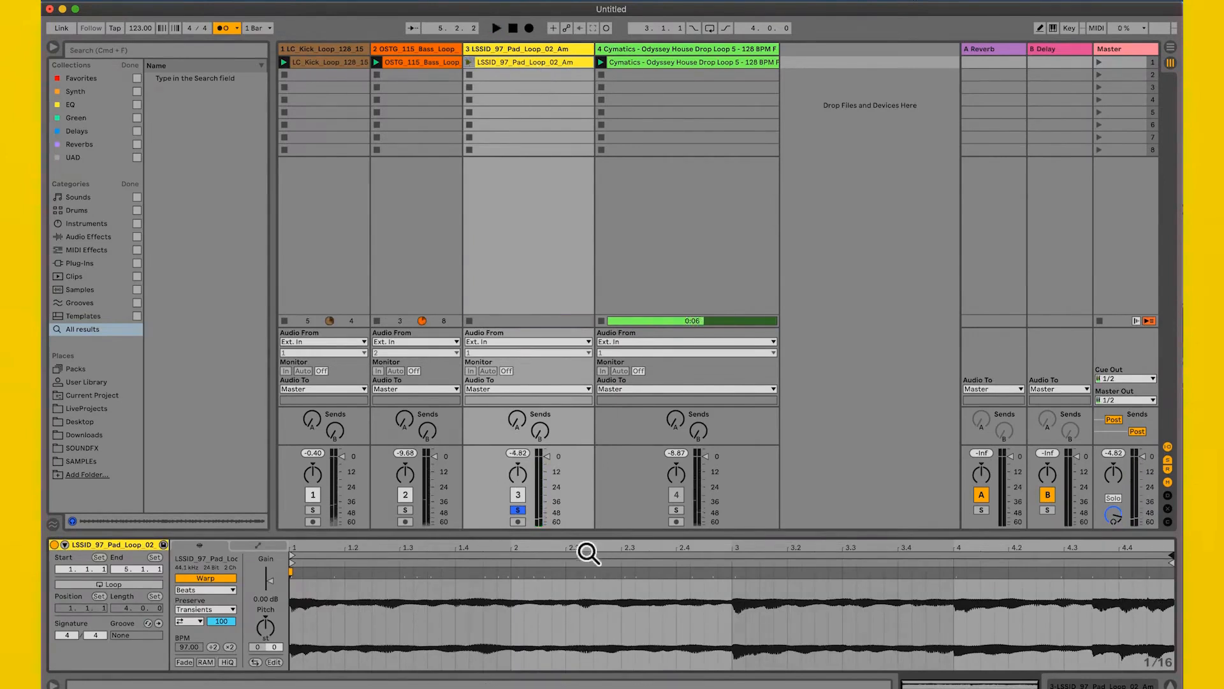
Turn on Loop for the pad clip, toggling it off and back on
click(121, 587)
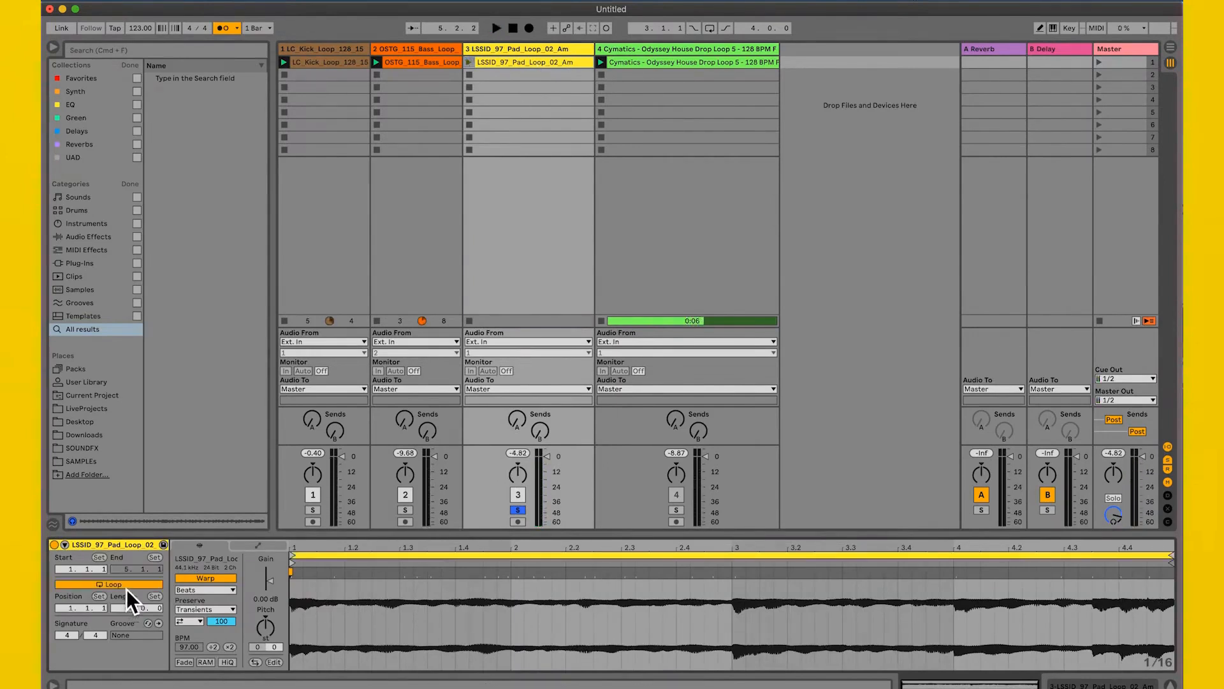
click(125, 586)
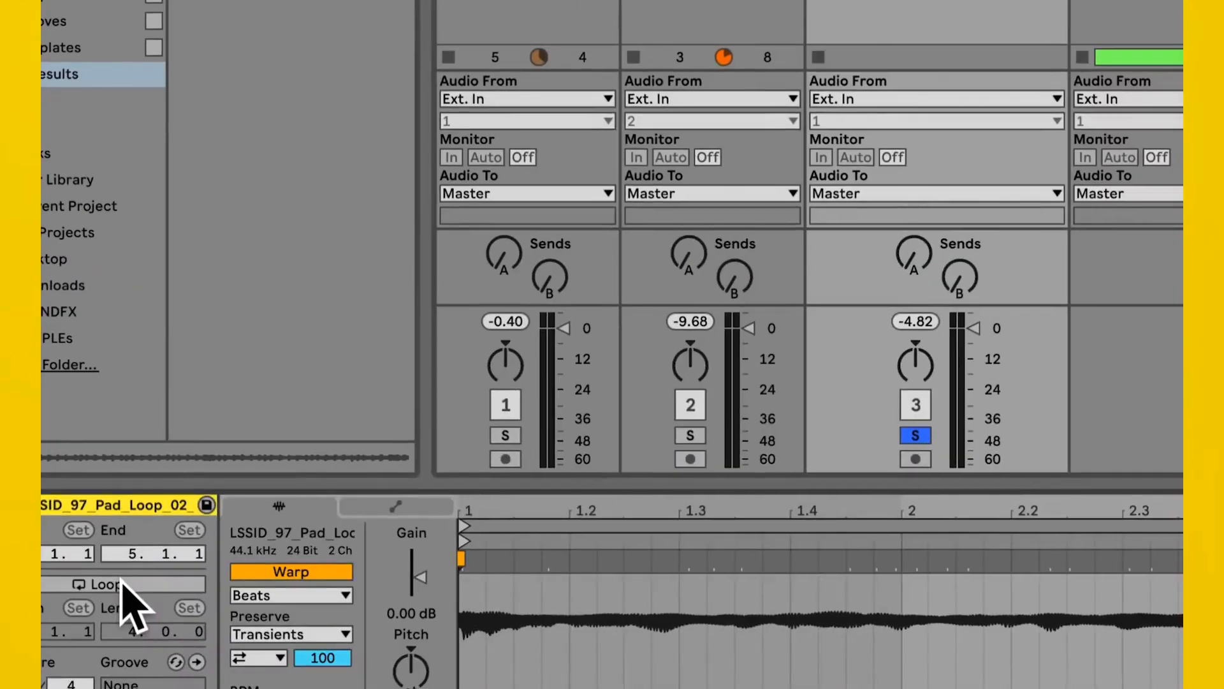
click(122, 584)
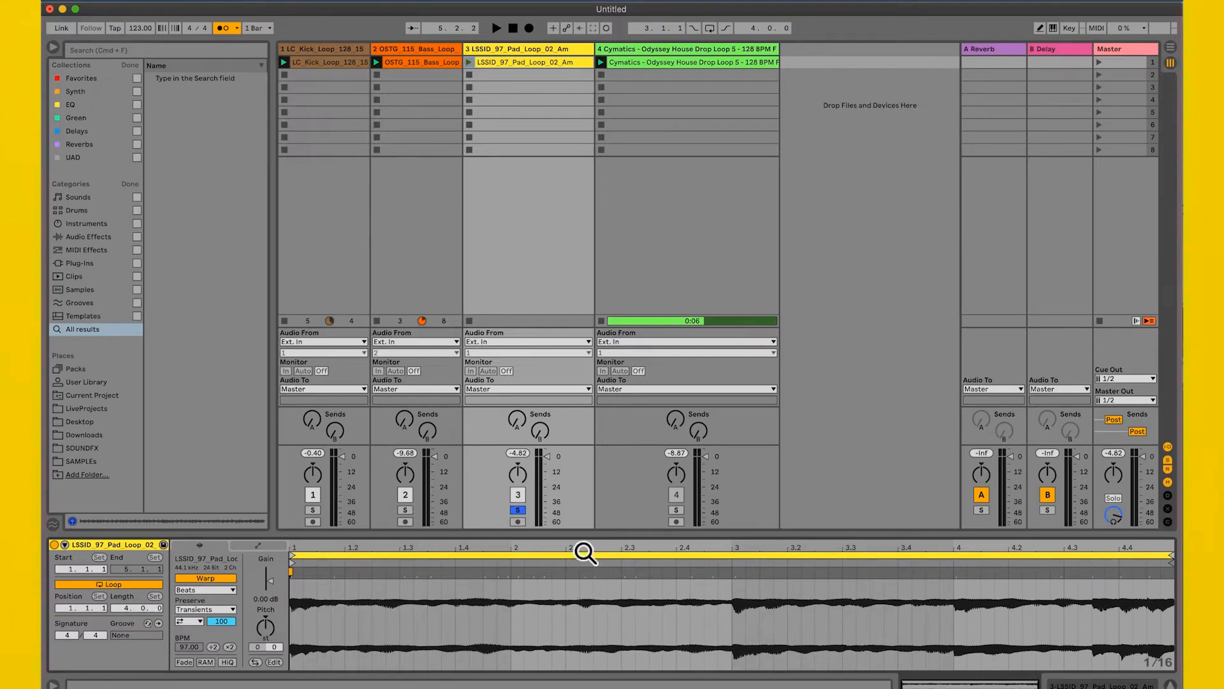
Shorten the pad clip's loop to a length of 3.3.2 and extend it back to 4.0.0
click(1174, 563)
drag(1174, 563, 1157, 564)
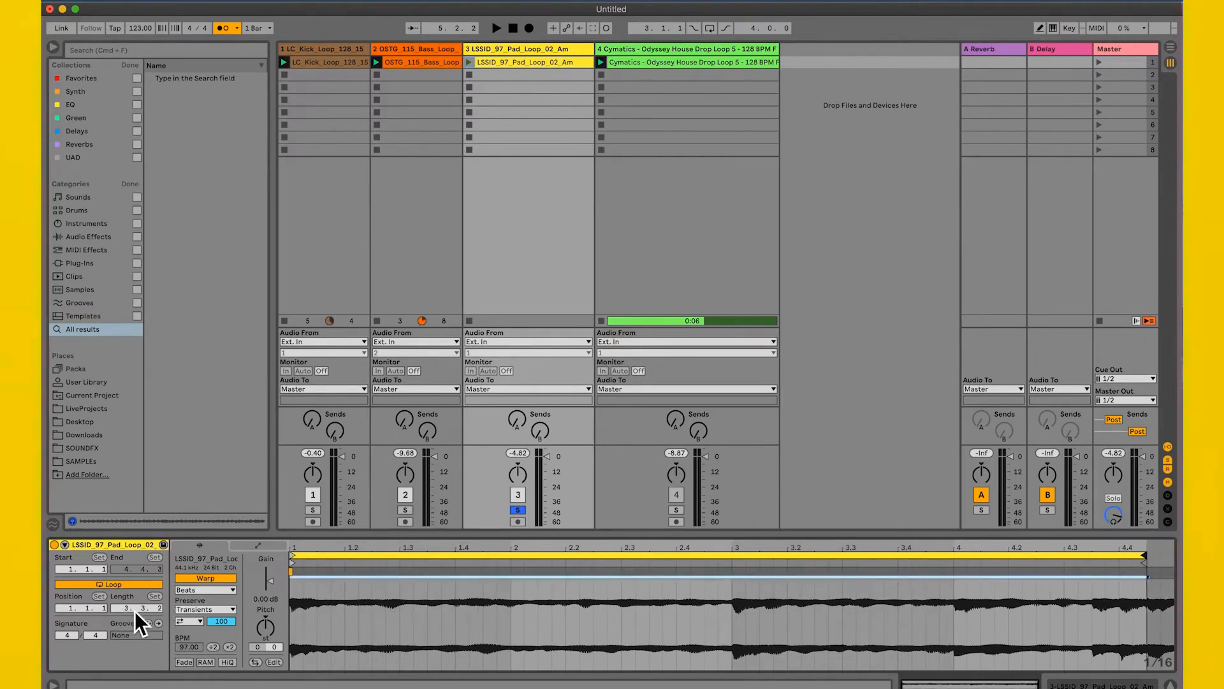
click(582, 555)
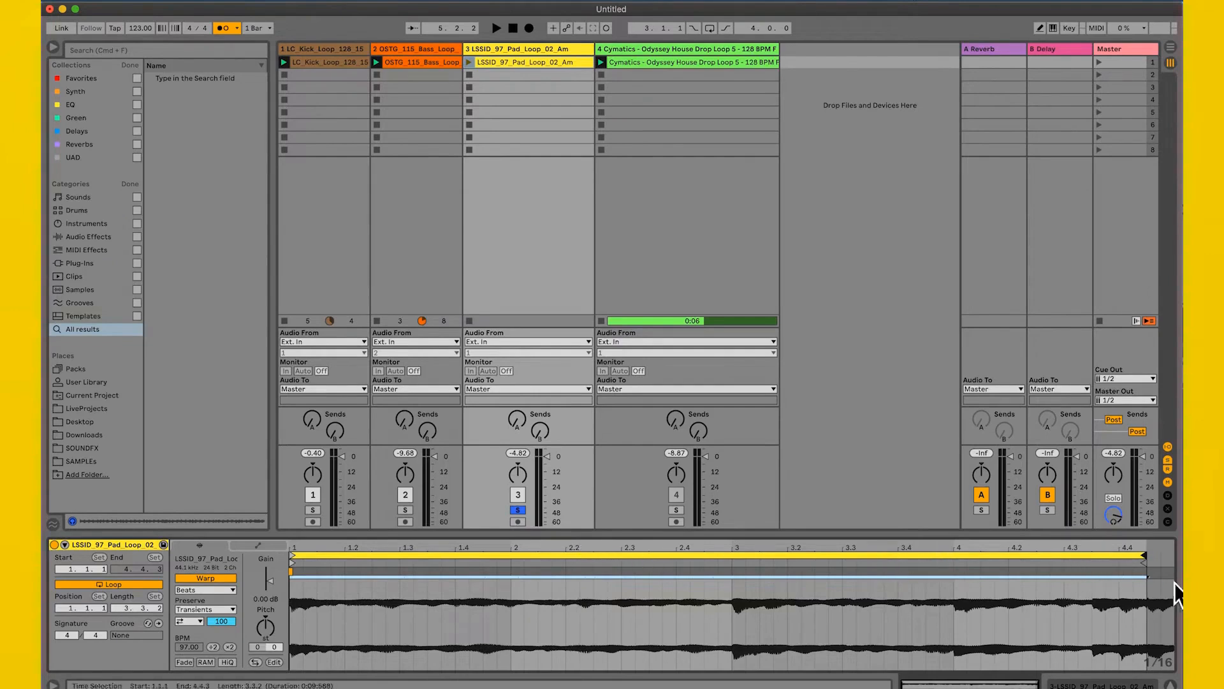
drag(1146, 555, 1176, 564)
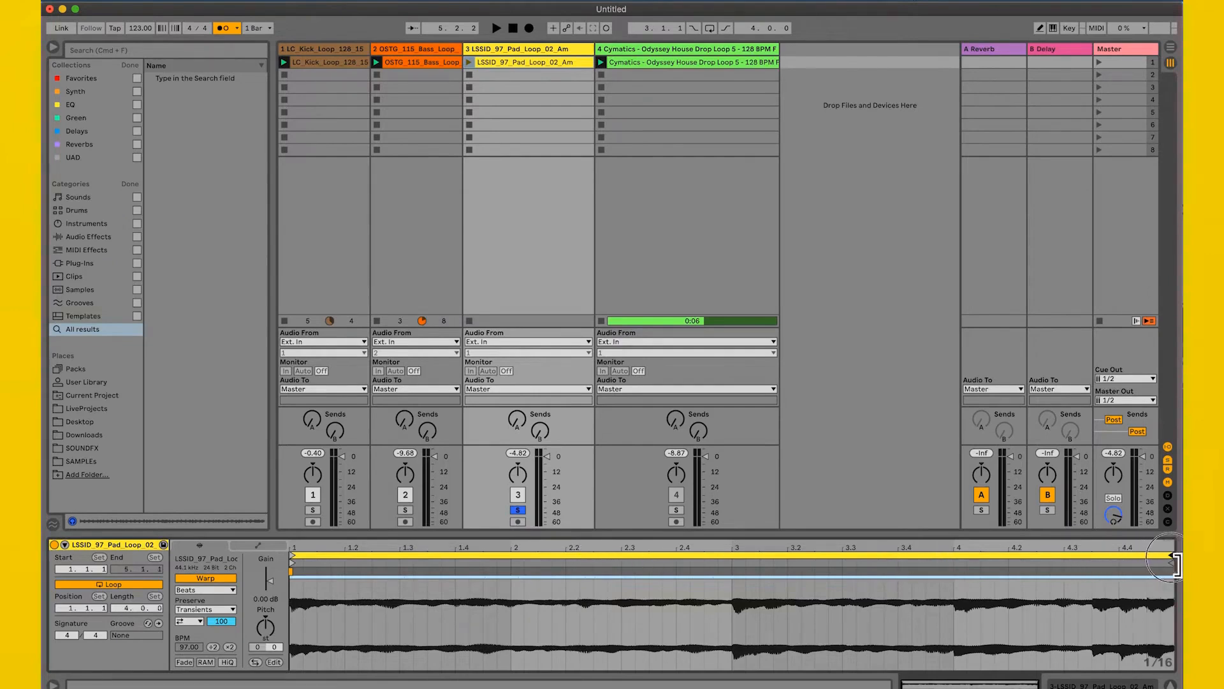
click(1091, 554)
Widen the bass loop track so its full name can be read, and reselect the pad clip
click(446, 50)
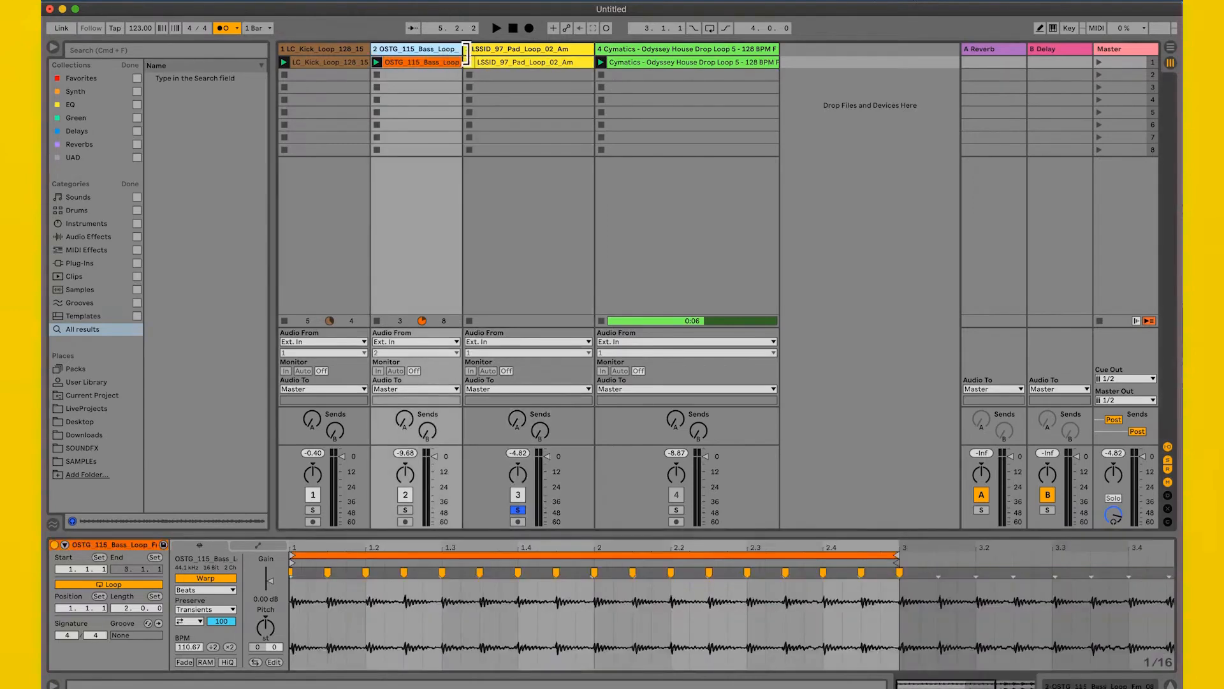
drag(465, 54, 512, 54)
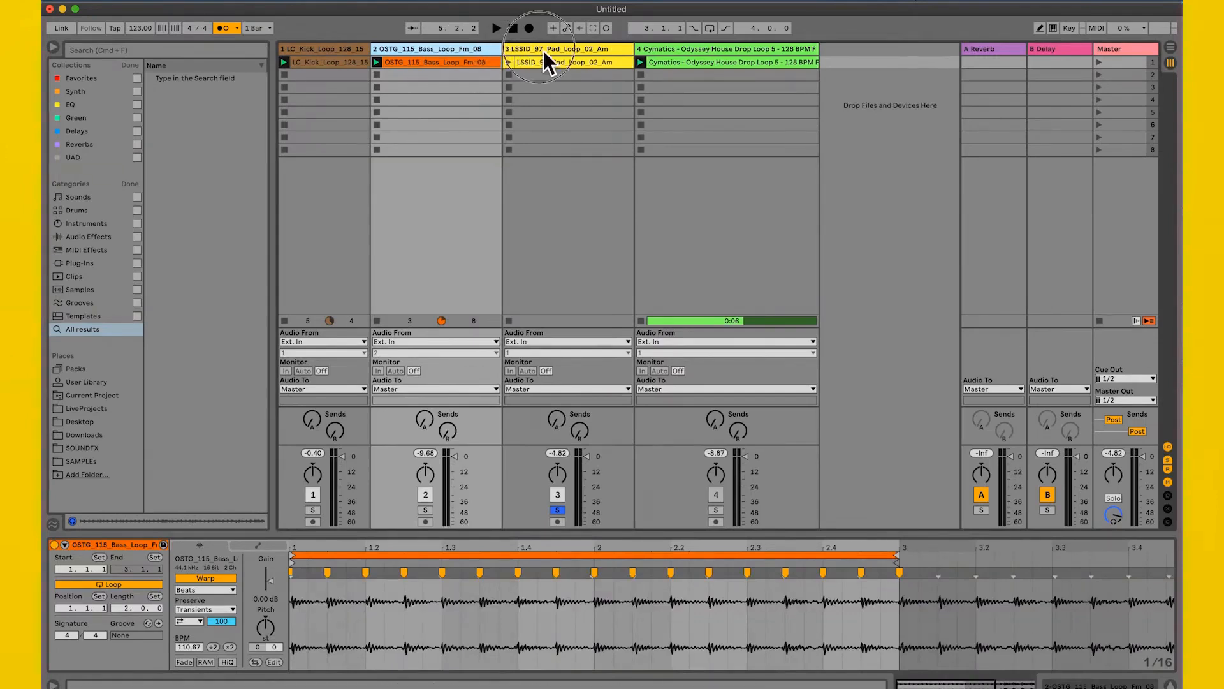
click(558, 62)
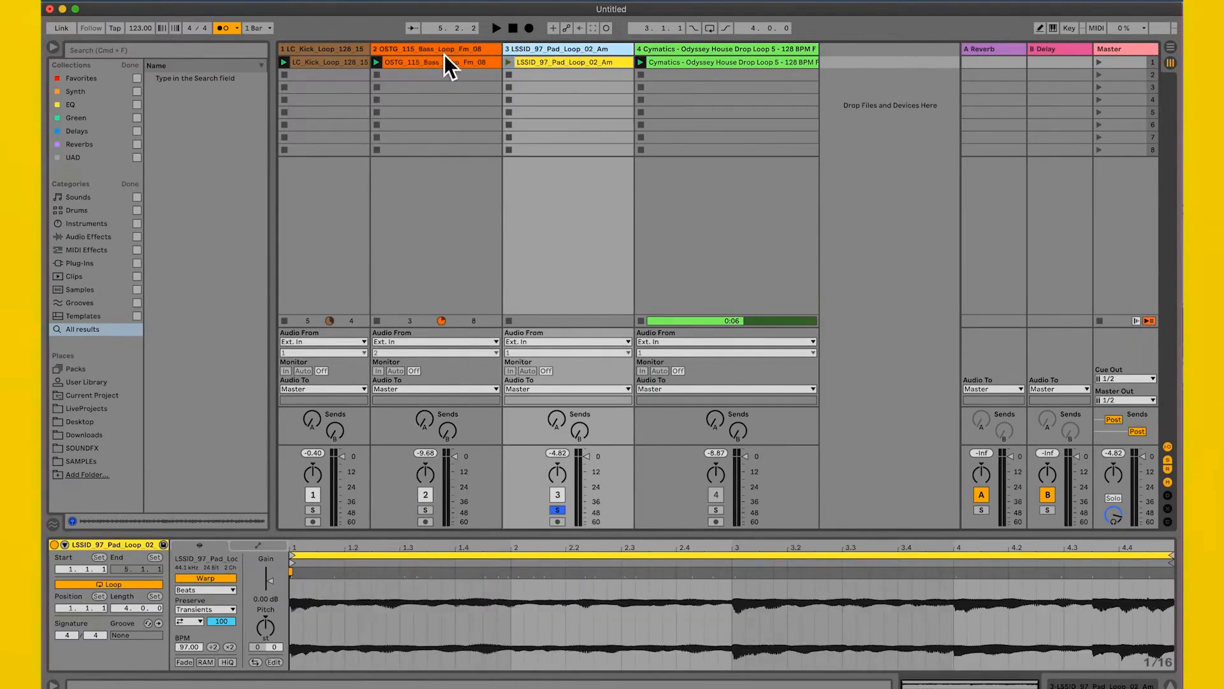
Compare the bass and pad clips, and transpose the pad clip to -4 semitones
click(445, 56)
click(557, 54)
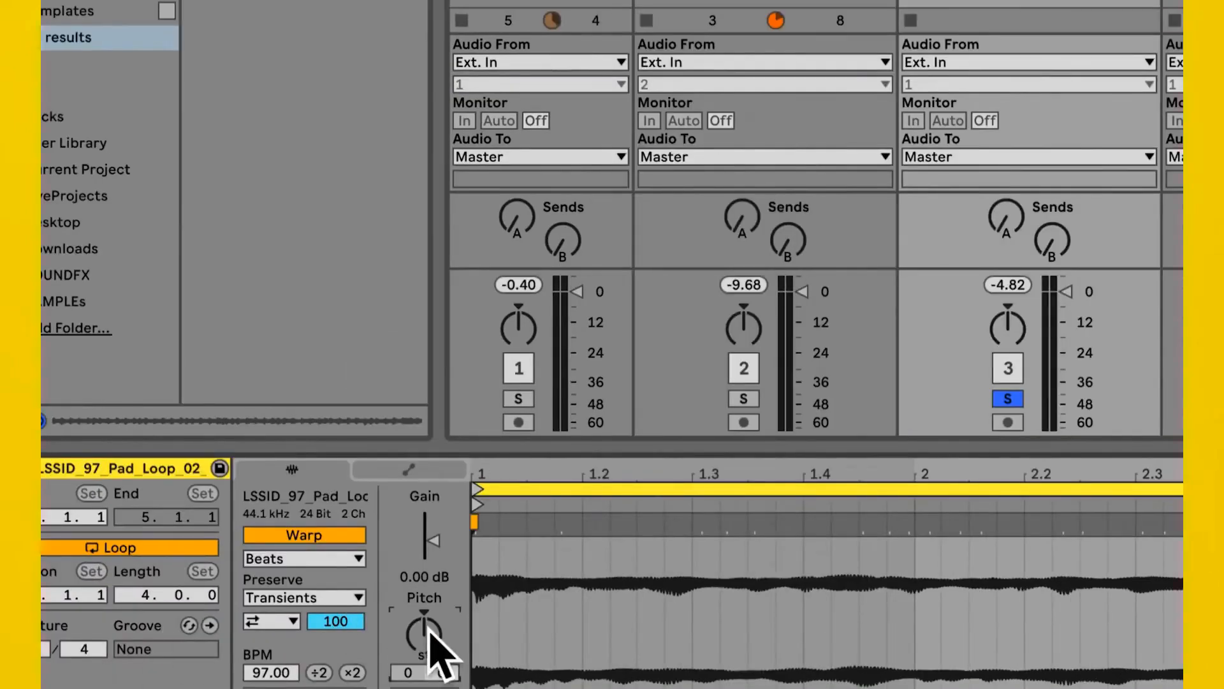
drag(429, 631, 429, 653)
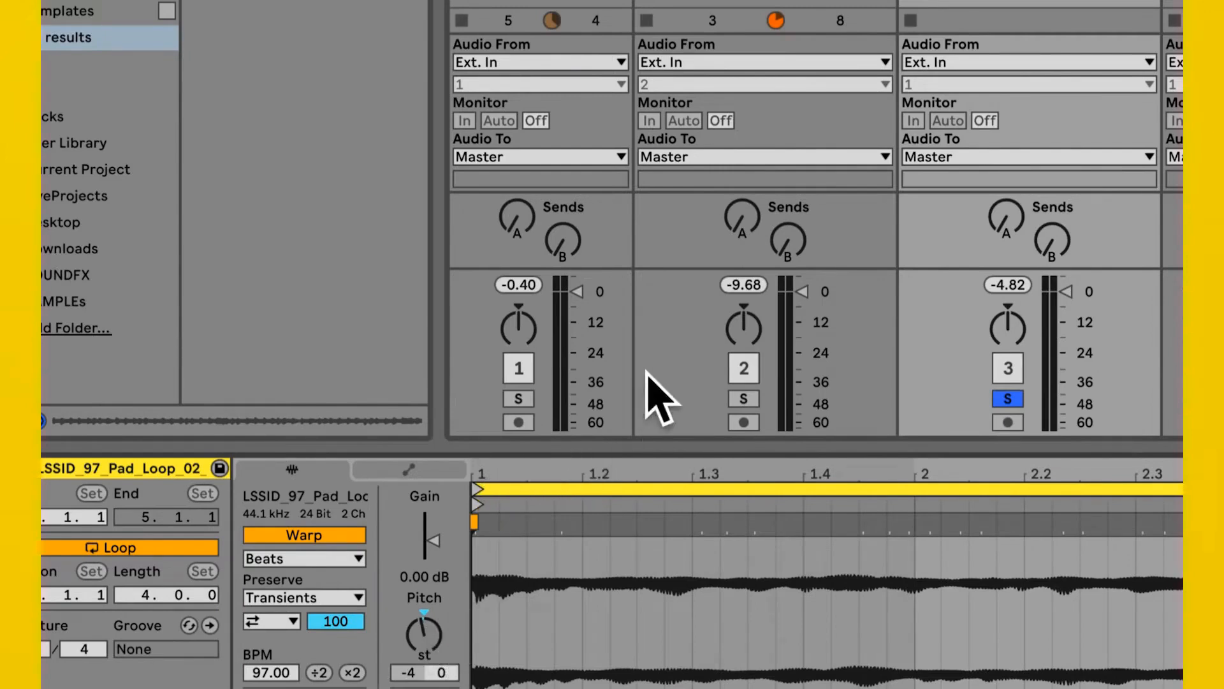
Play the transposed pad loop on its own and set its warp mode to Complex Pro
key(space)
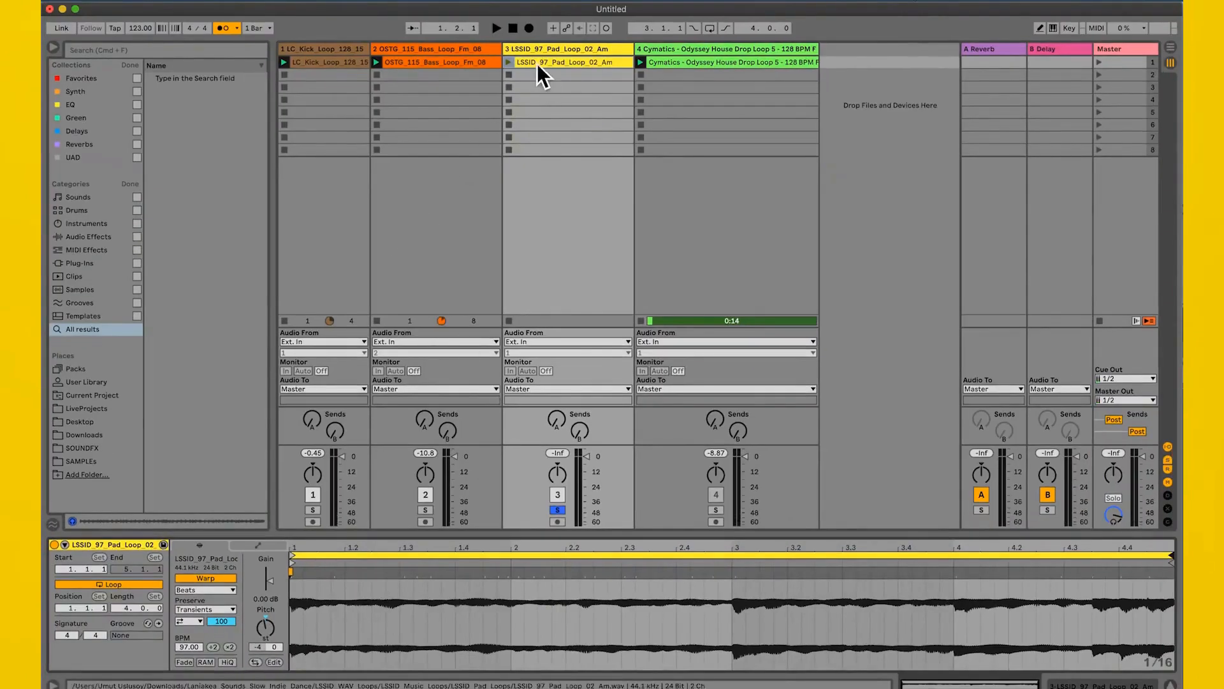
click(510, 62)
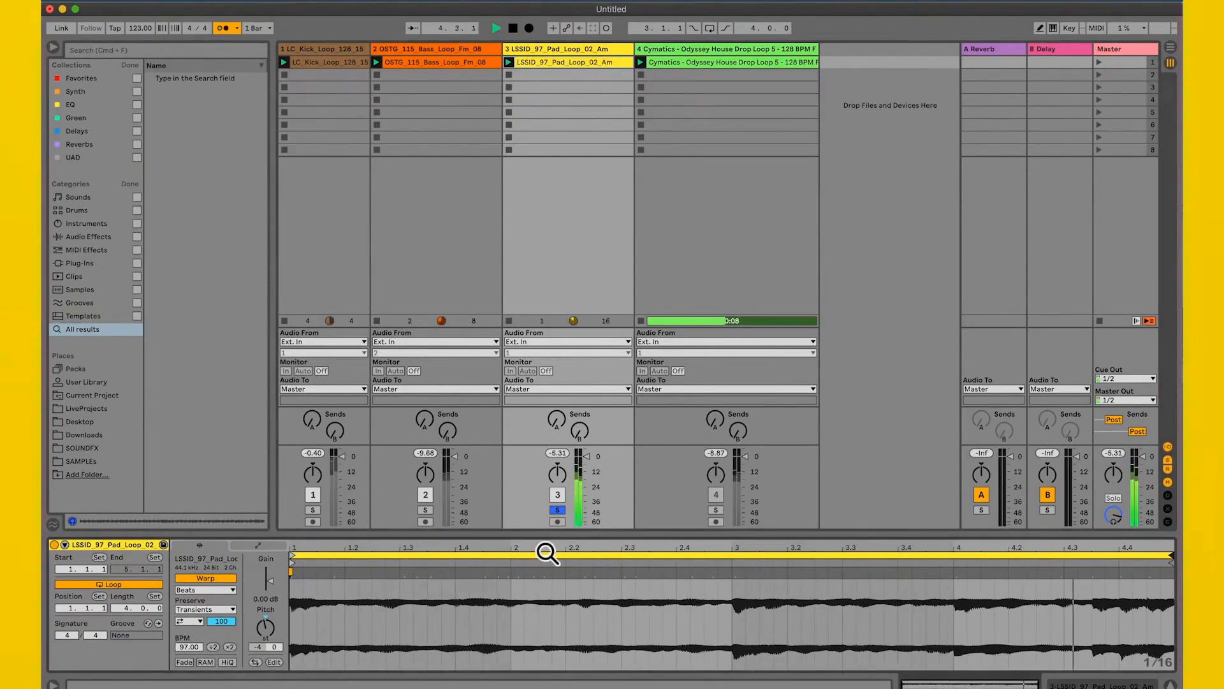
key(space)
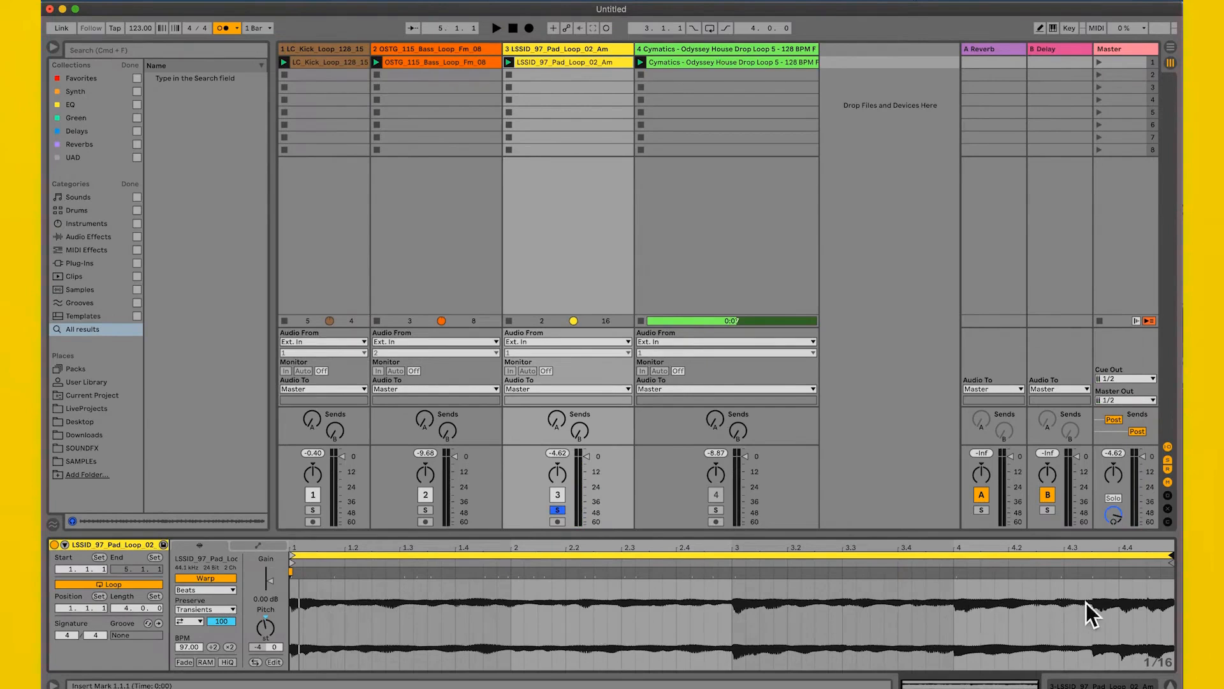
click(212, 592)
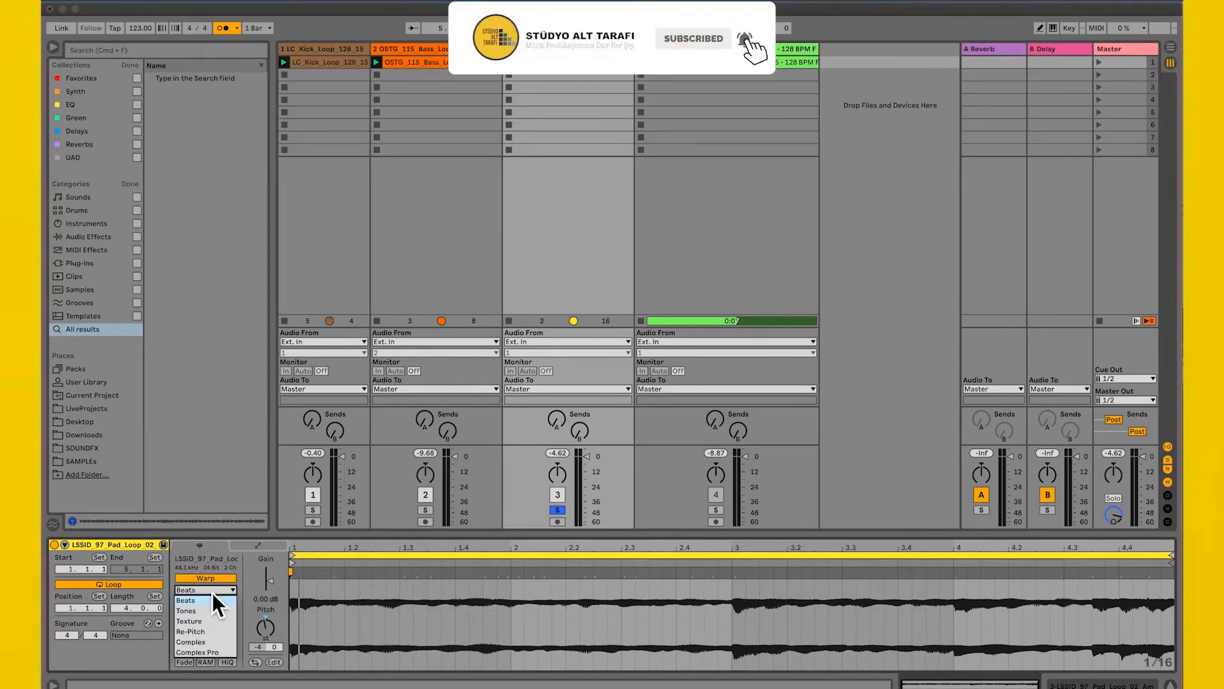
click(213, 652)
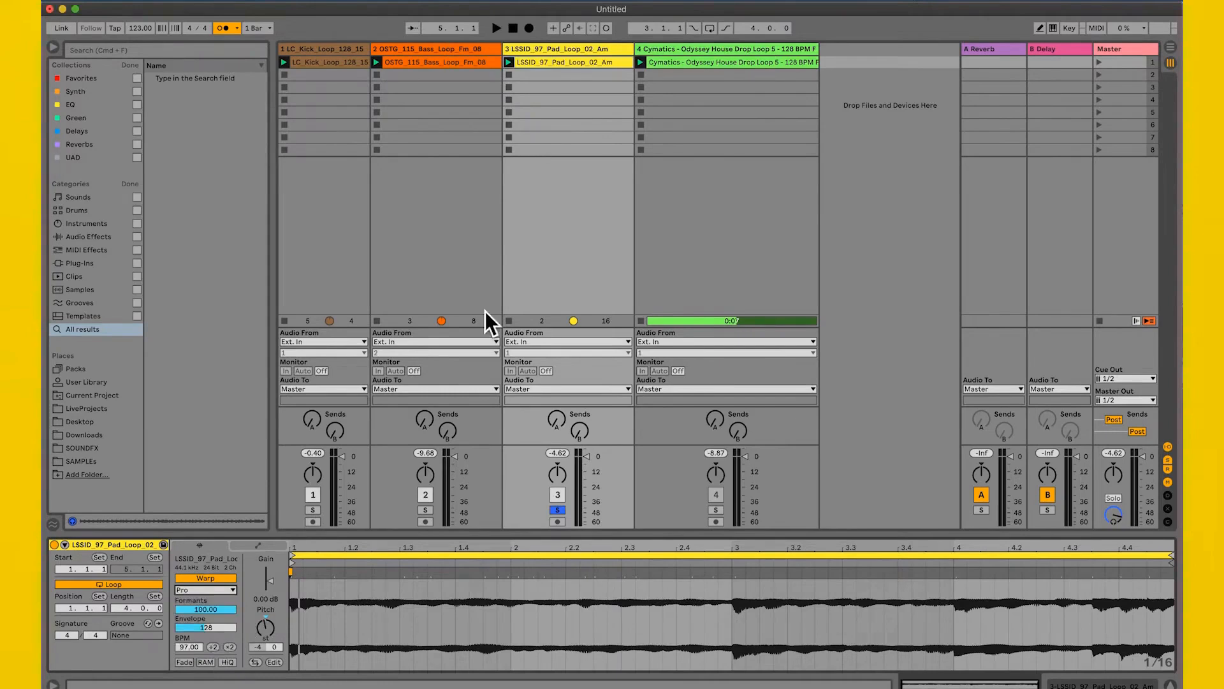
Play the kick, bass and pad loops together with the pad unsoloed, and lower the kick track volume to -4.0 dB
click(560, 510)
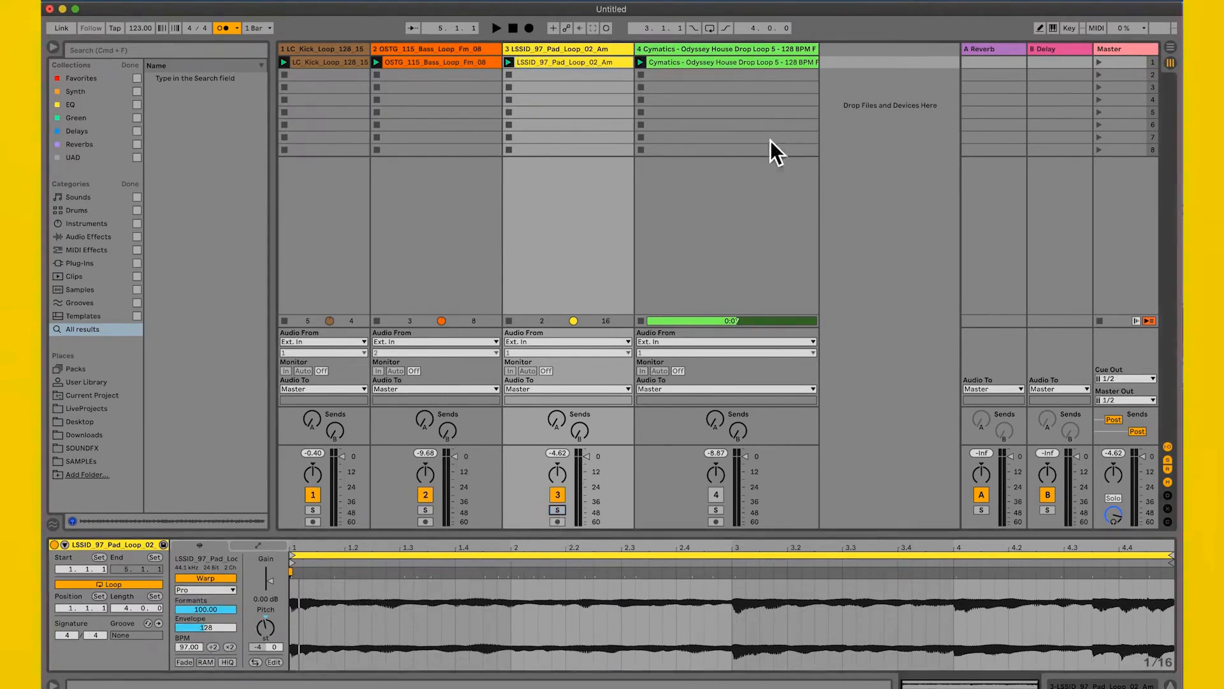
click(1105, 66)
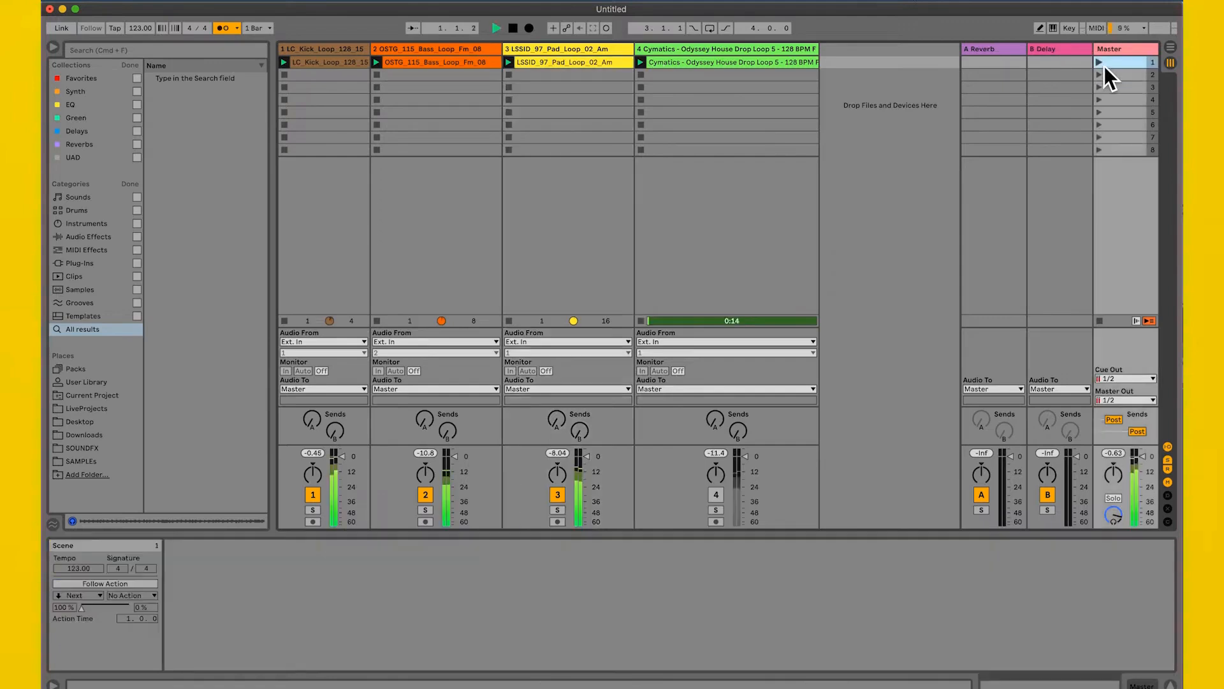
click(570, 62)
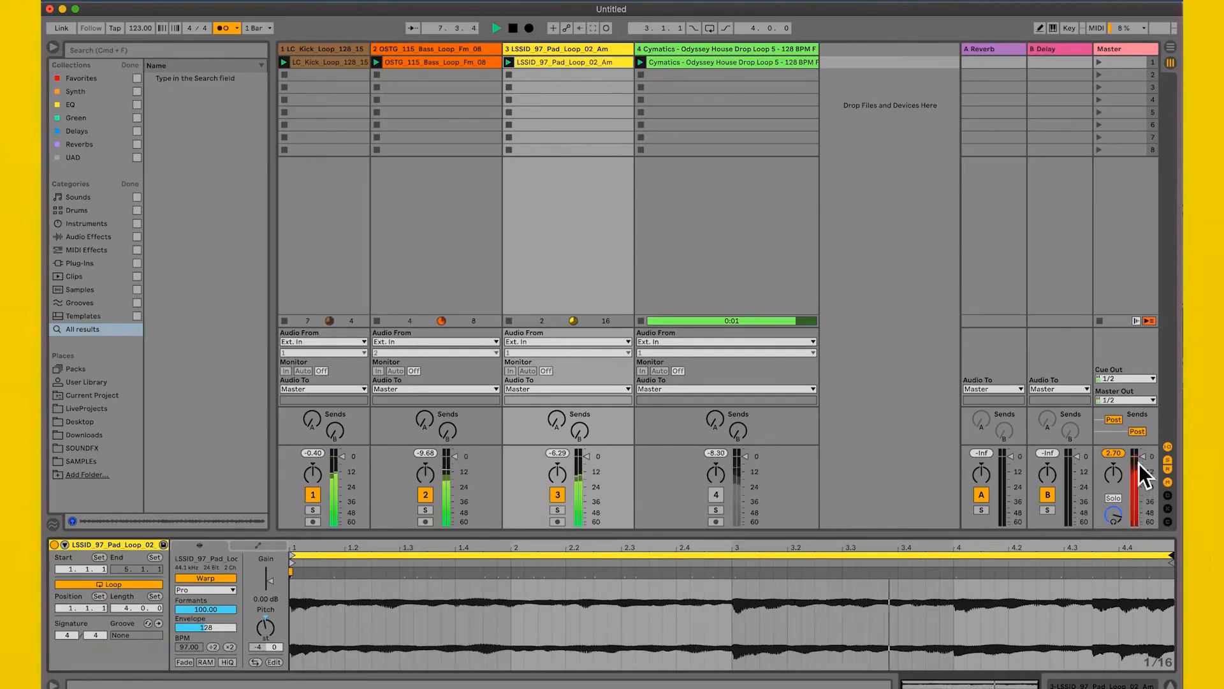
drag(342, 456, 341, 461)
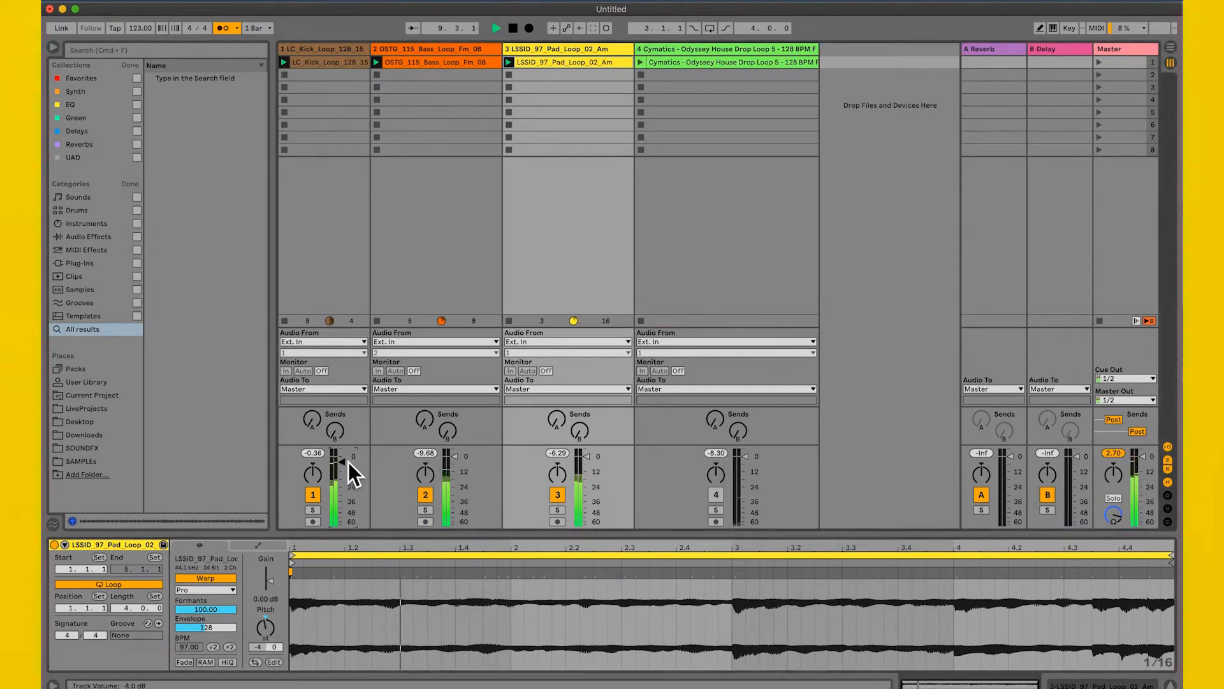
key(space)
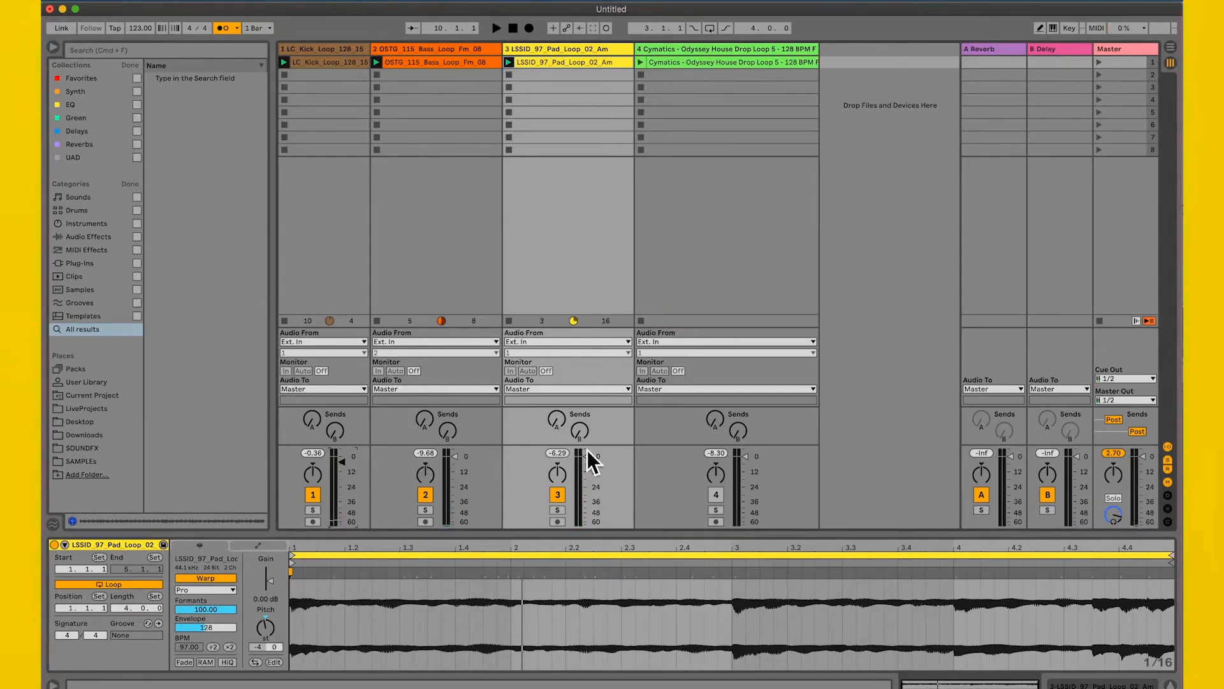
Enlarge the mixer to show the numeric track volumes, and replay the loops with the master peak level reset
drag(768, 450, 768, 367)
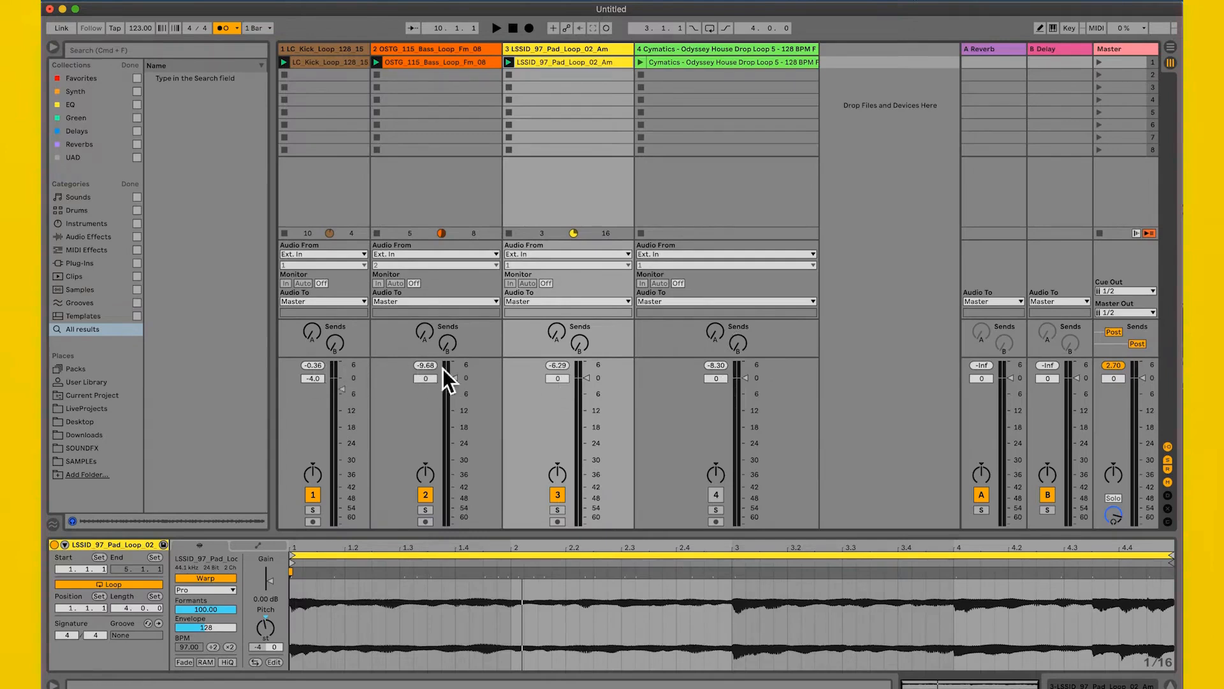
drag(762, 362, 762, 348)
key(space)
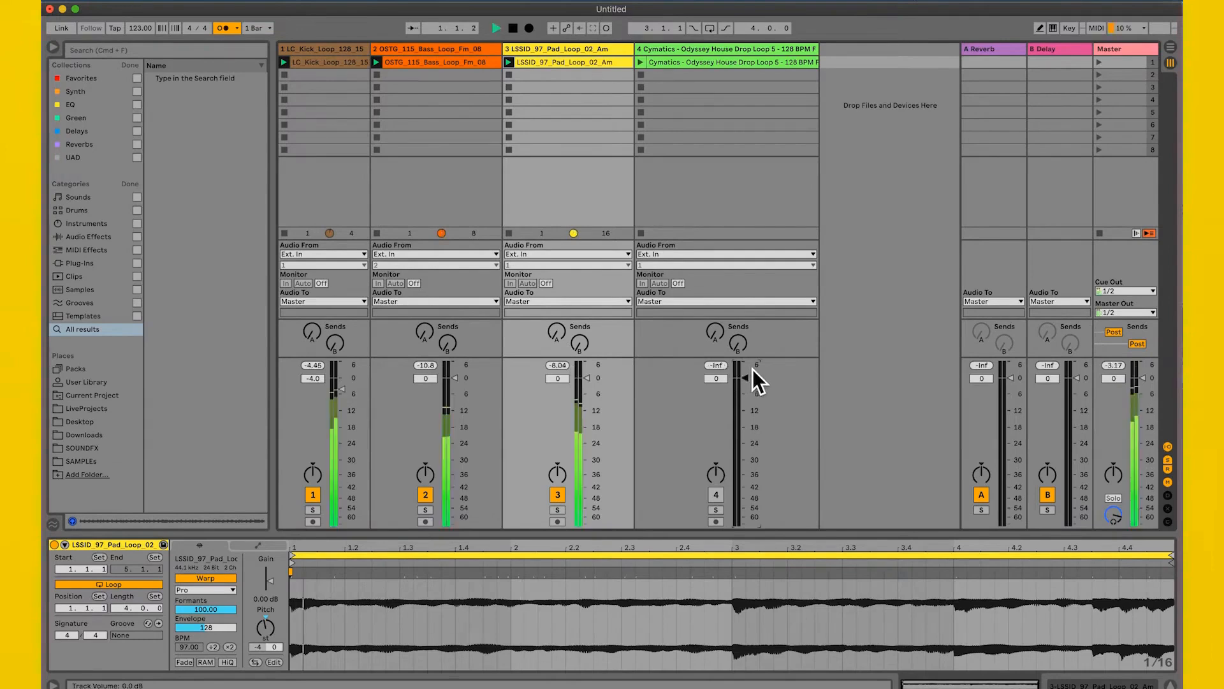
click(1114, 365)
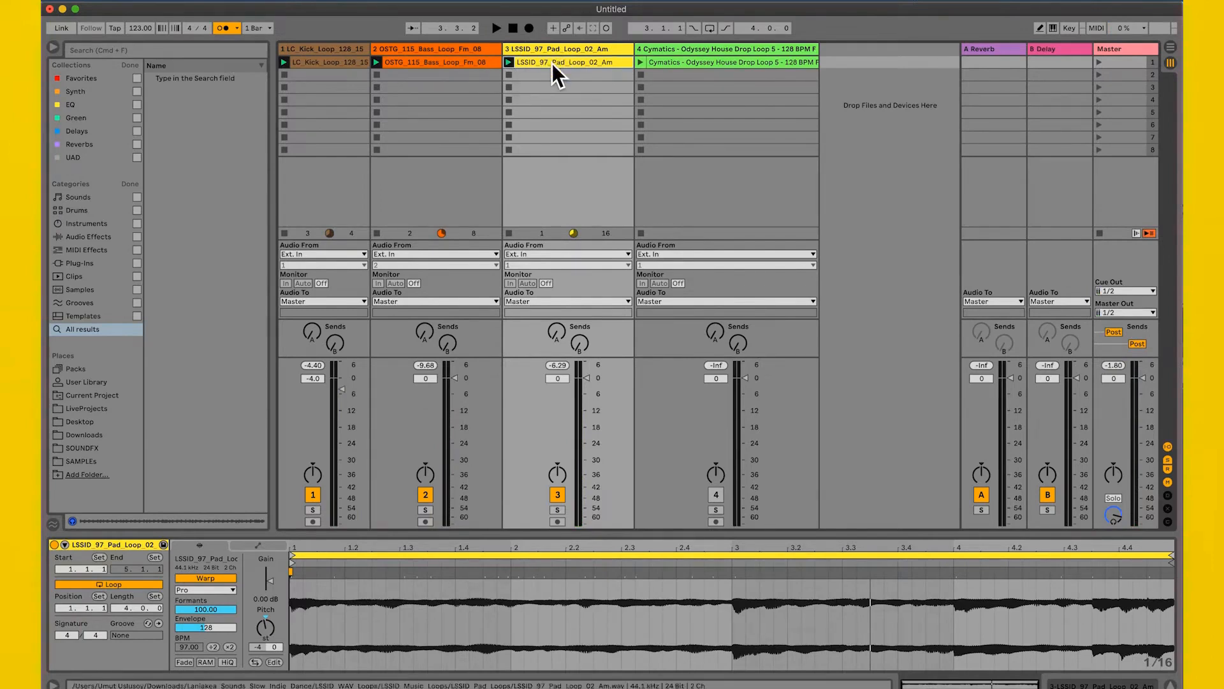
Try the Beats warp mode on the pad clip with all loops playing, and return the clip to Complex Pro
click(205, 590)
click(205, 601)
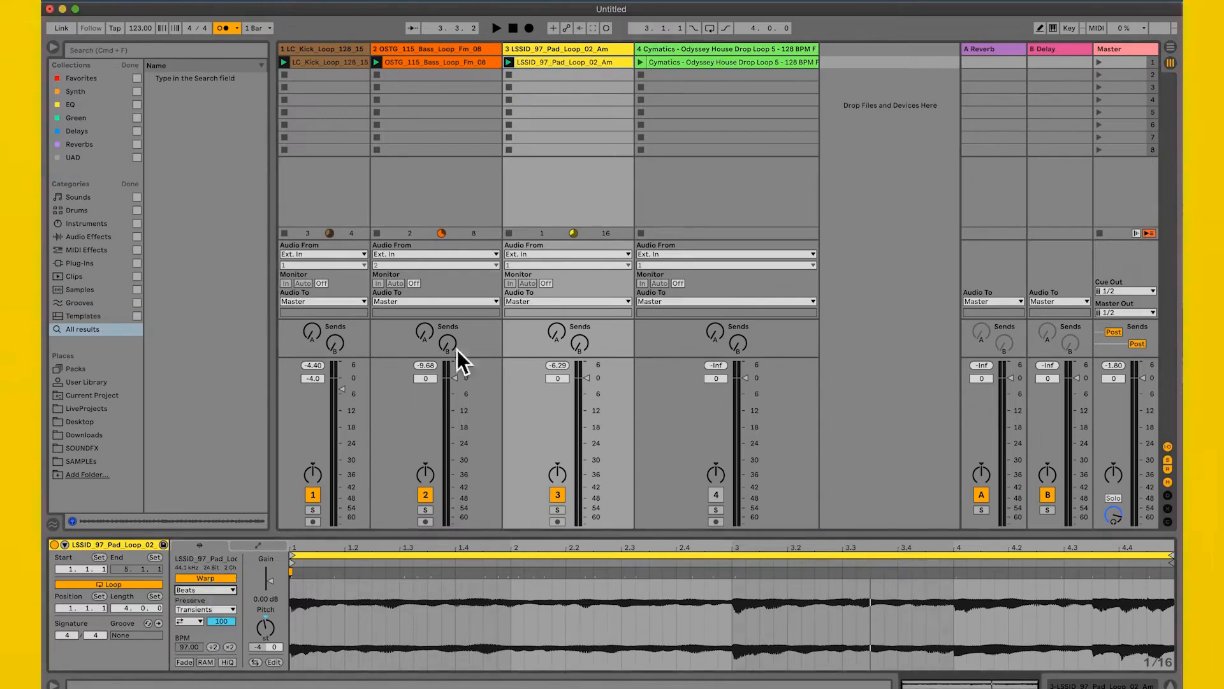
key(space)
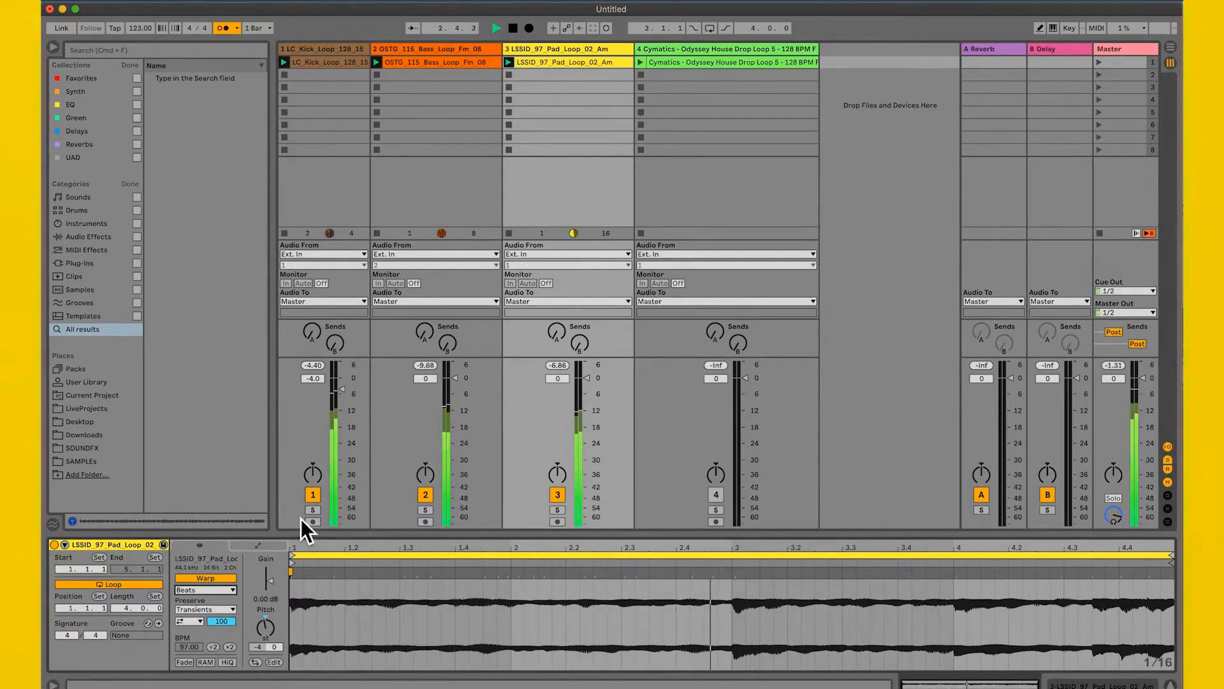
key(space)
click(209, 592)
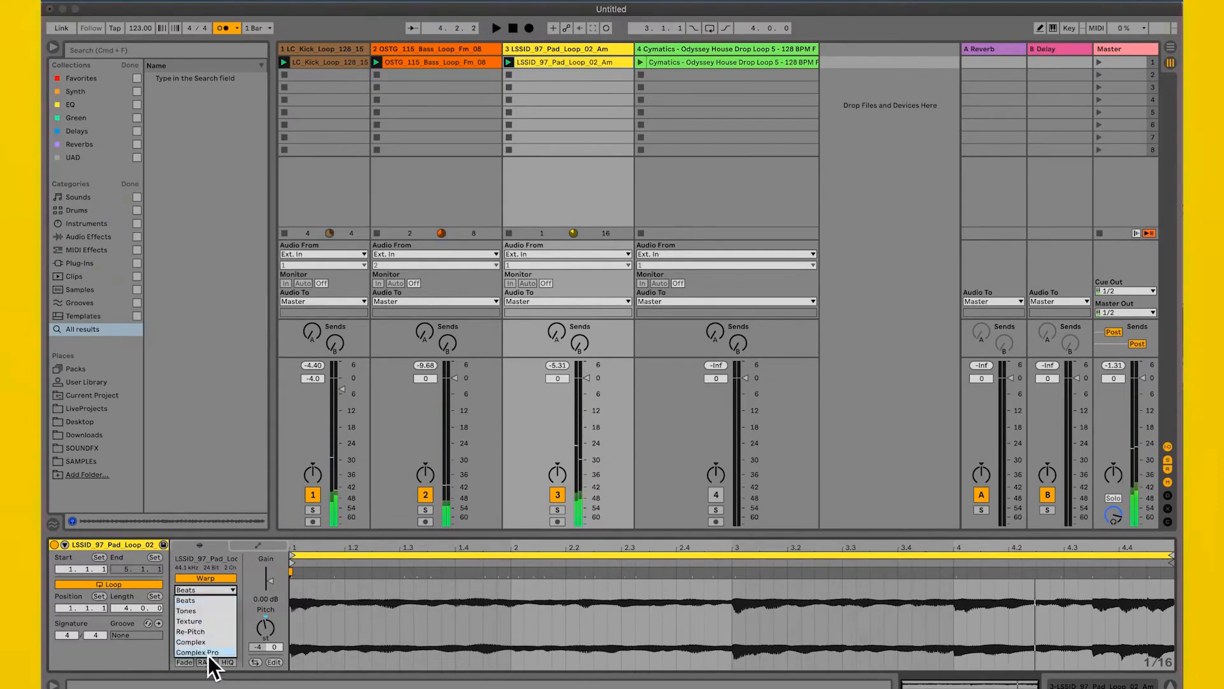
click(208, 654)
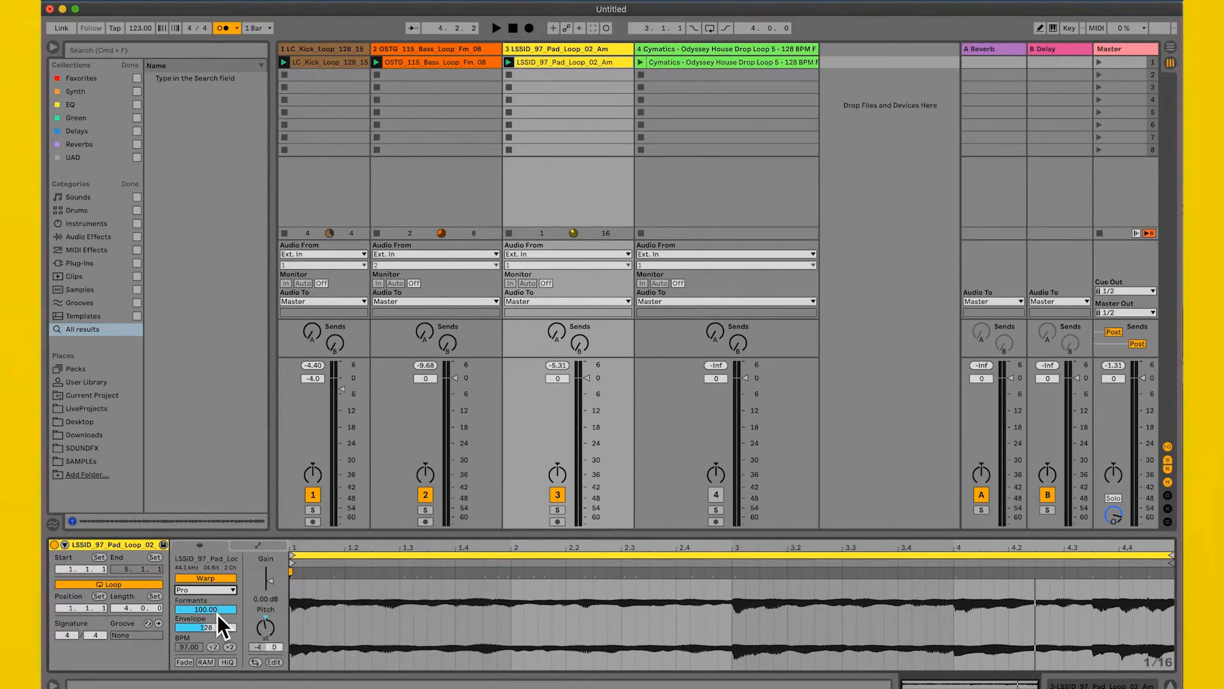
Play the pad soloed while sweeping its formants down to 0 and back to 100, and set its envelope to 256
drag(217, 614, 217, 620)
click(558, 509)
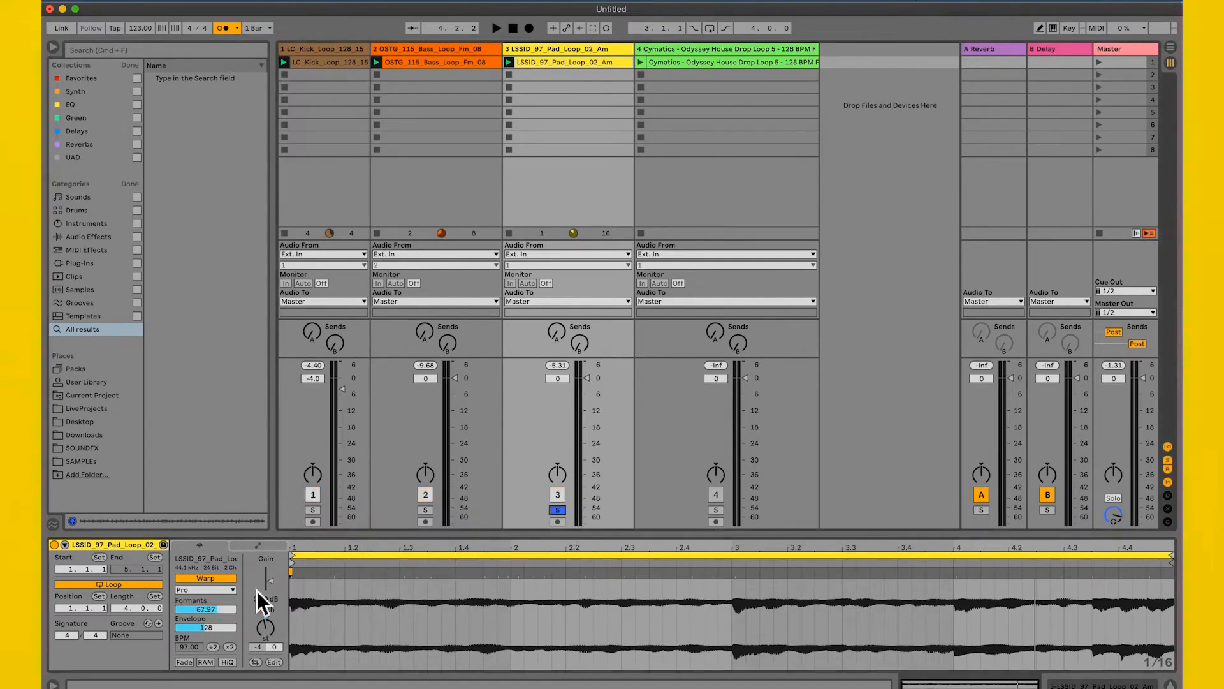
key(space)
mouse_move(220, 611)
mouse_down()
mouse_move(210, 666)
mouse_move(213, 632)
mouse_up()
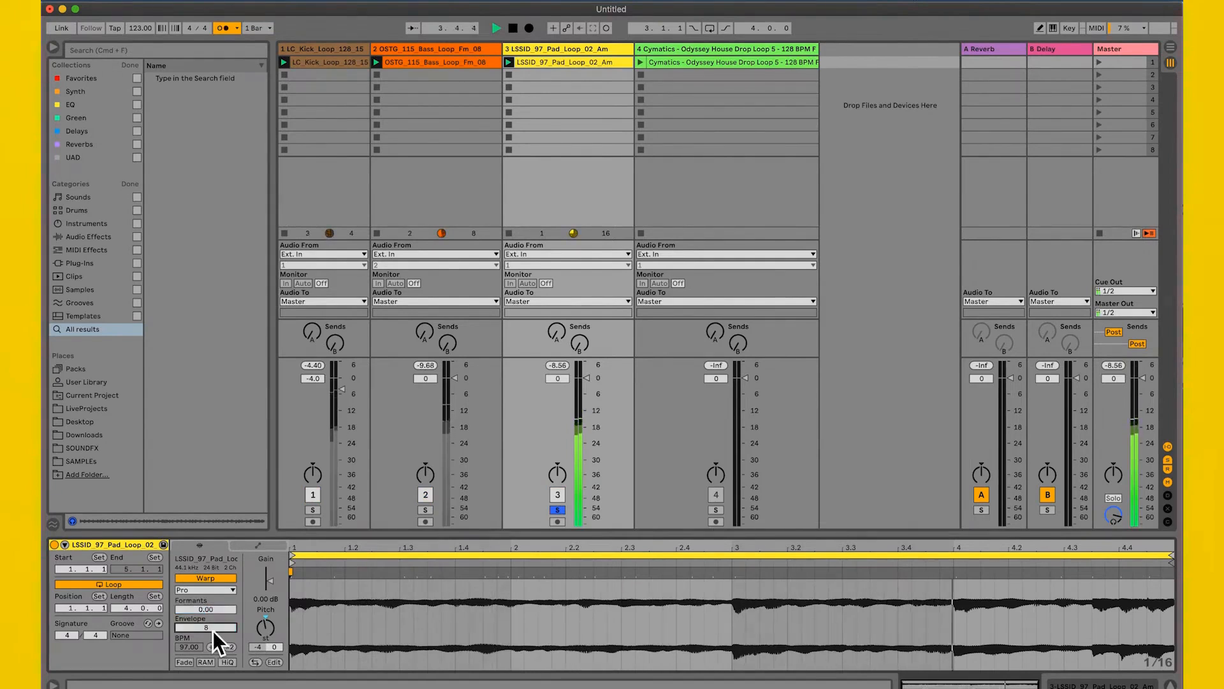
text(258)
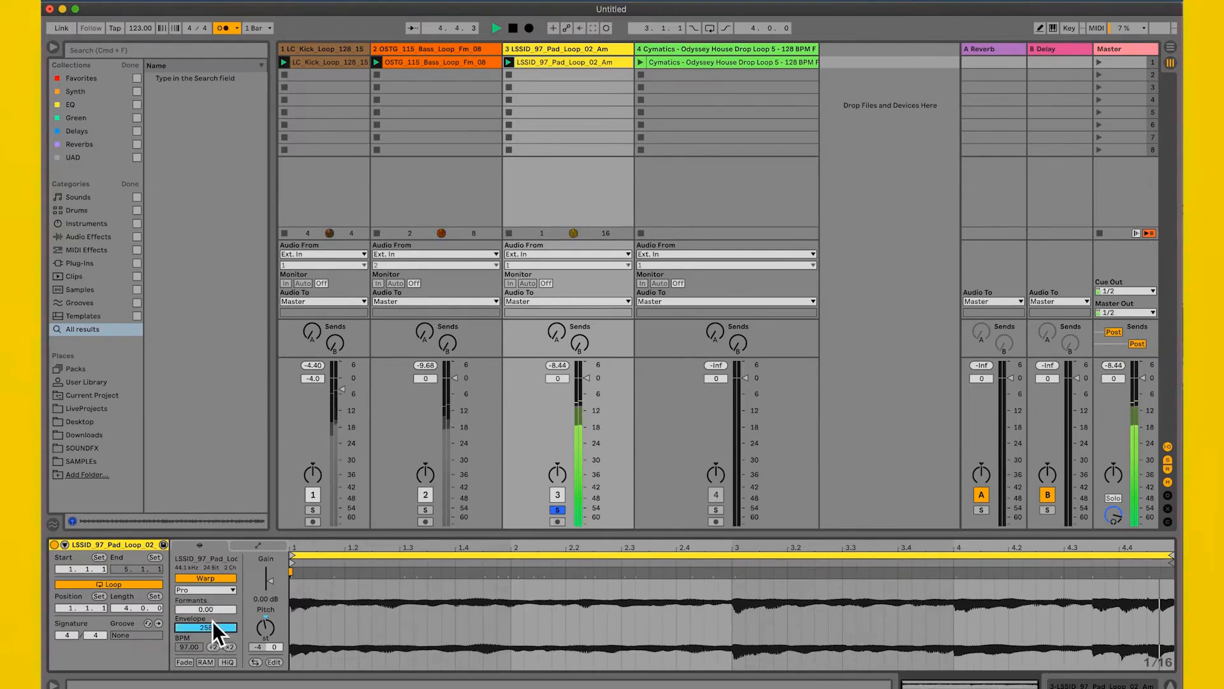
drag(214, 610, 214, 547)
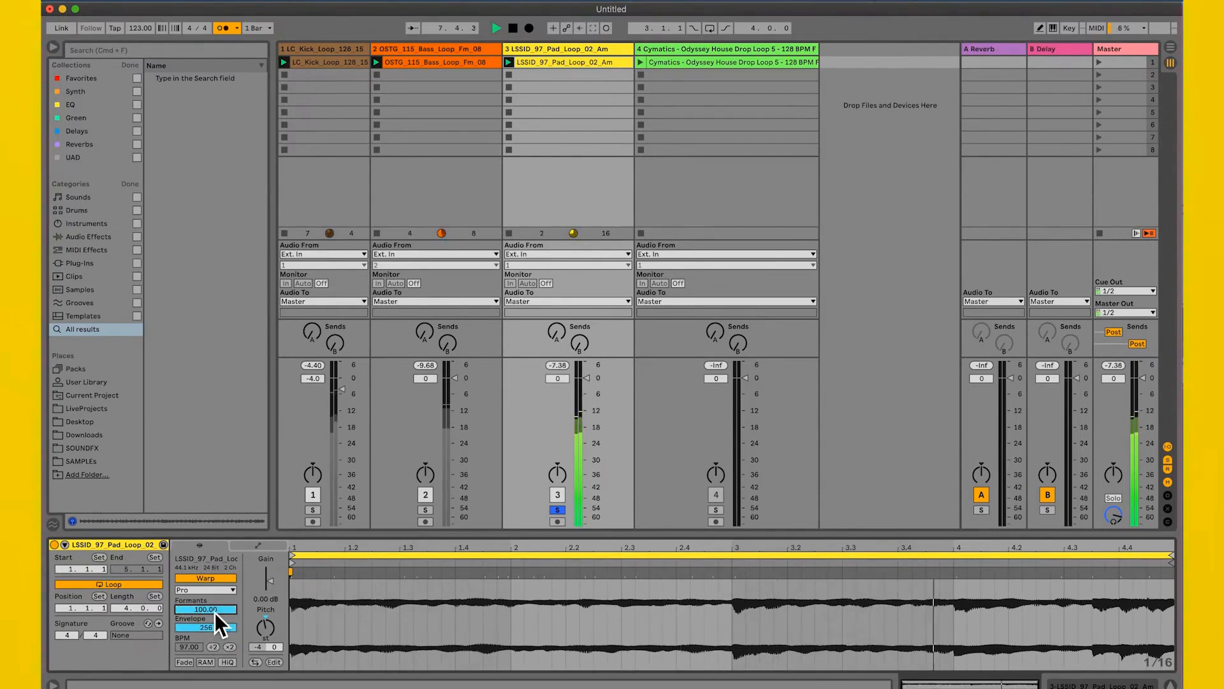
Transpose the playing pad clip to 0 semitones for comparison, and down to -8 semitones
click(258, 649)
key(Up)
key(Up)
key(Up)
key(Up)
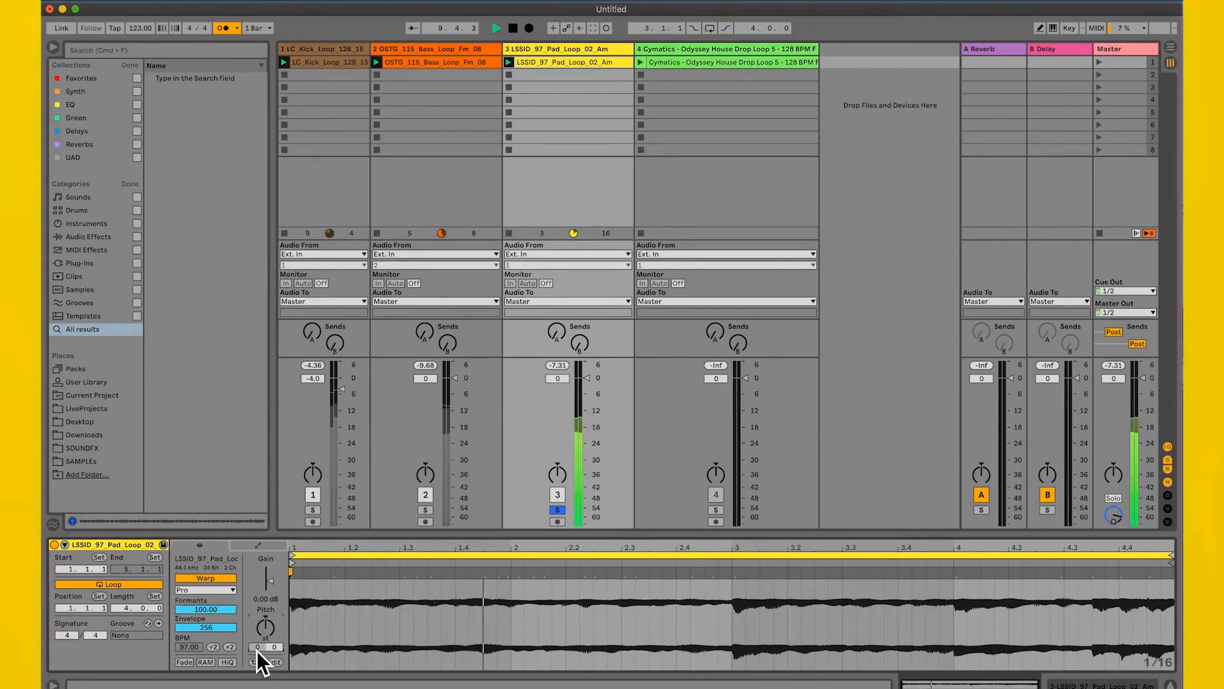
key(Down)
key(Down)
key(Down)
key(Down)
key(Down)
key(Down)
key(Down)
key(Down)
Compare the -8 semitone pad in Beats warp mode, and restore Complex Pro
click(215, 590)
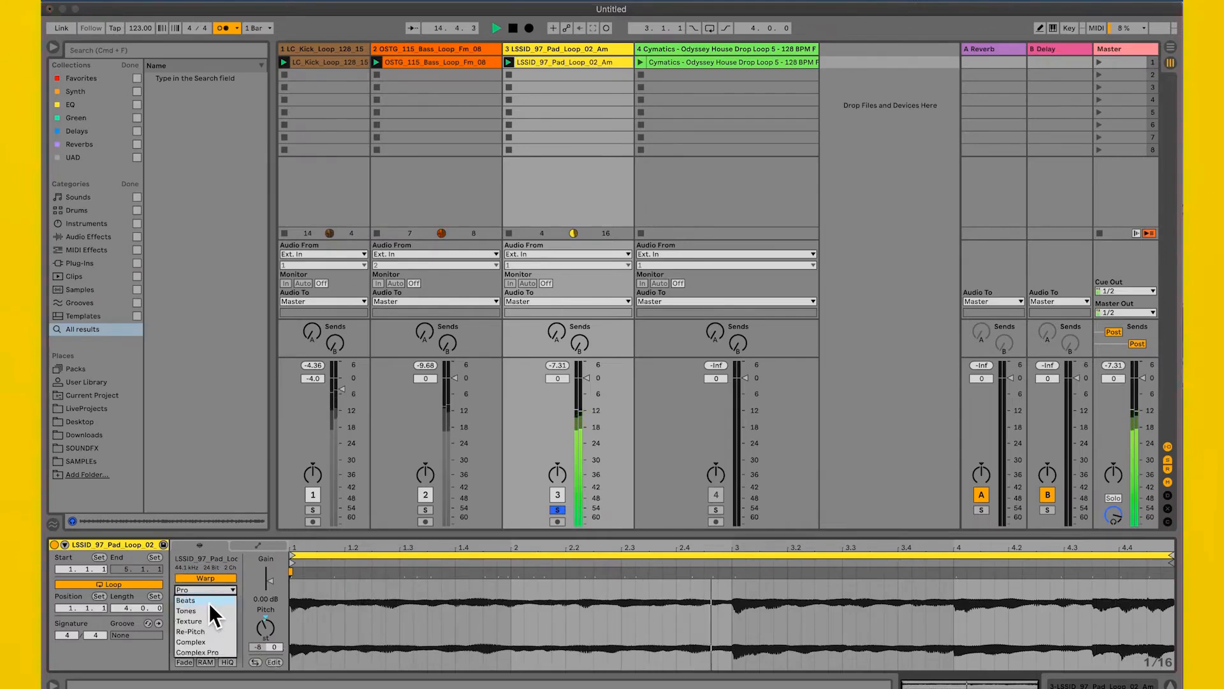
click(209, 603)
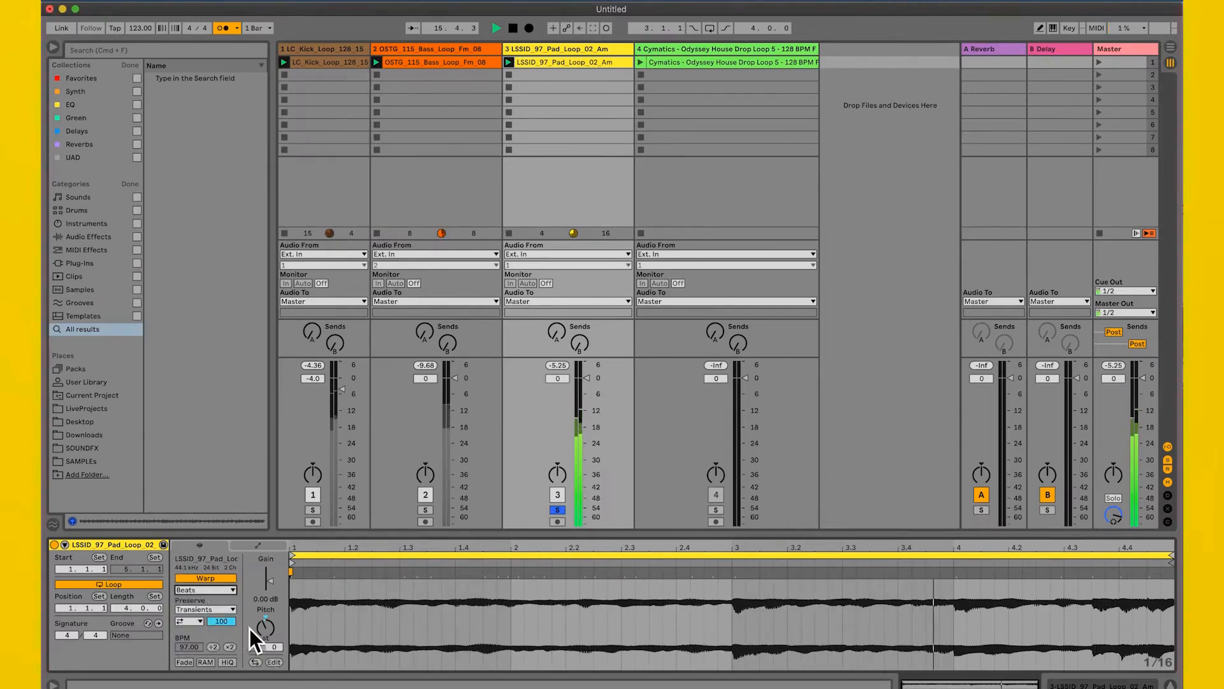
click(217, 593)
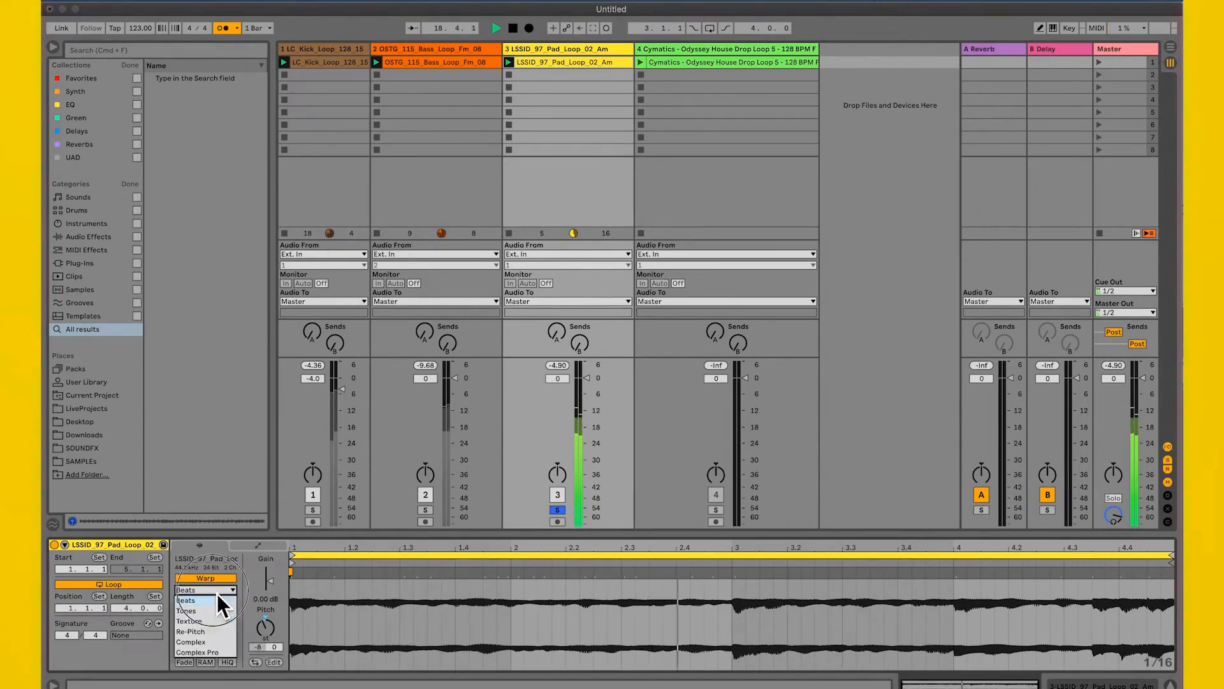
click(203, 652)
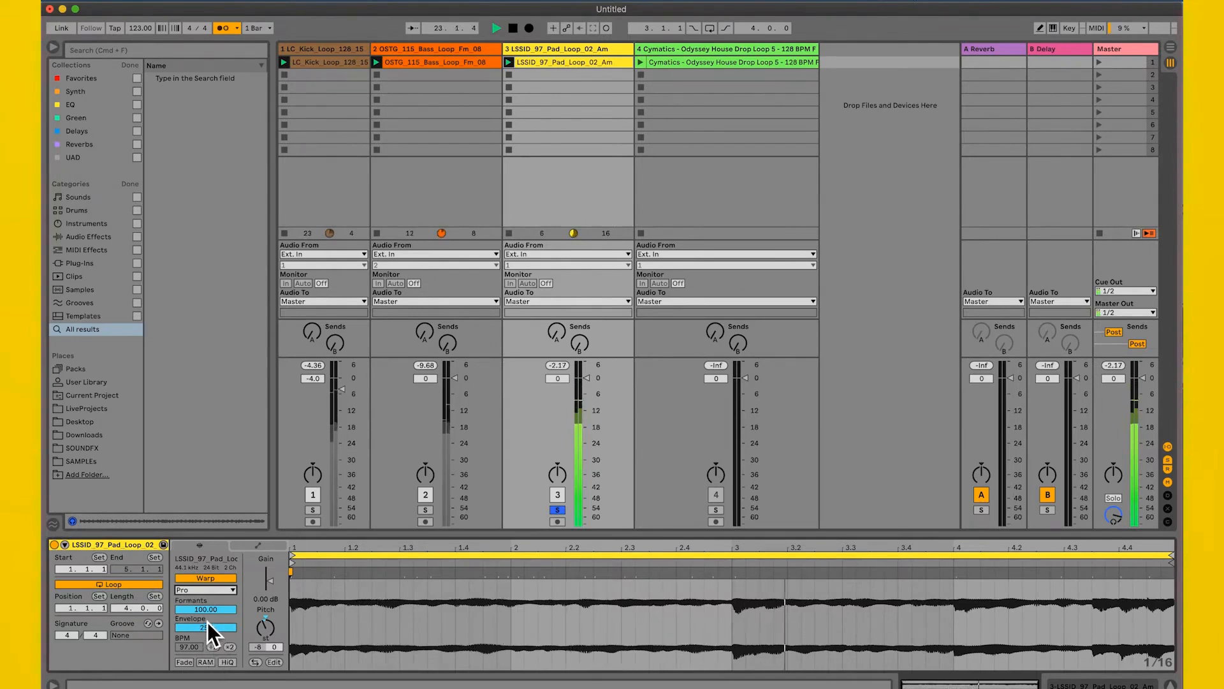
Unsolo the pad track and lower its volume to -4.0 dB while all loops play
click(557, 510)
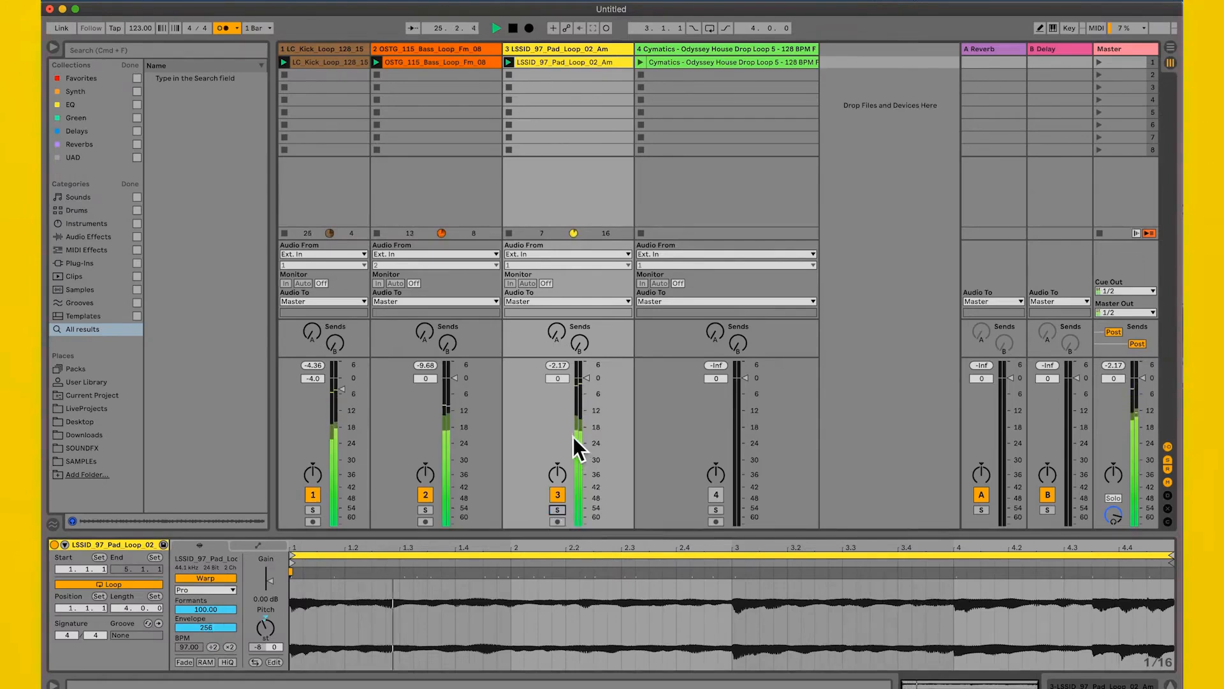
drag(588, 380, 588, 394)
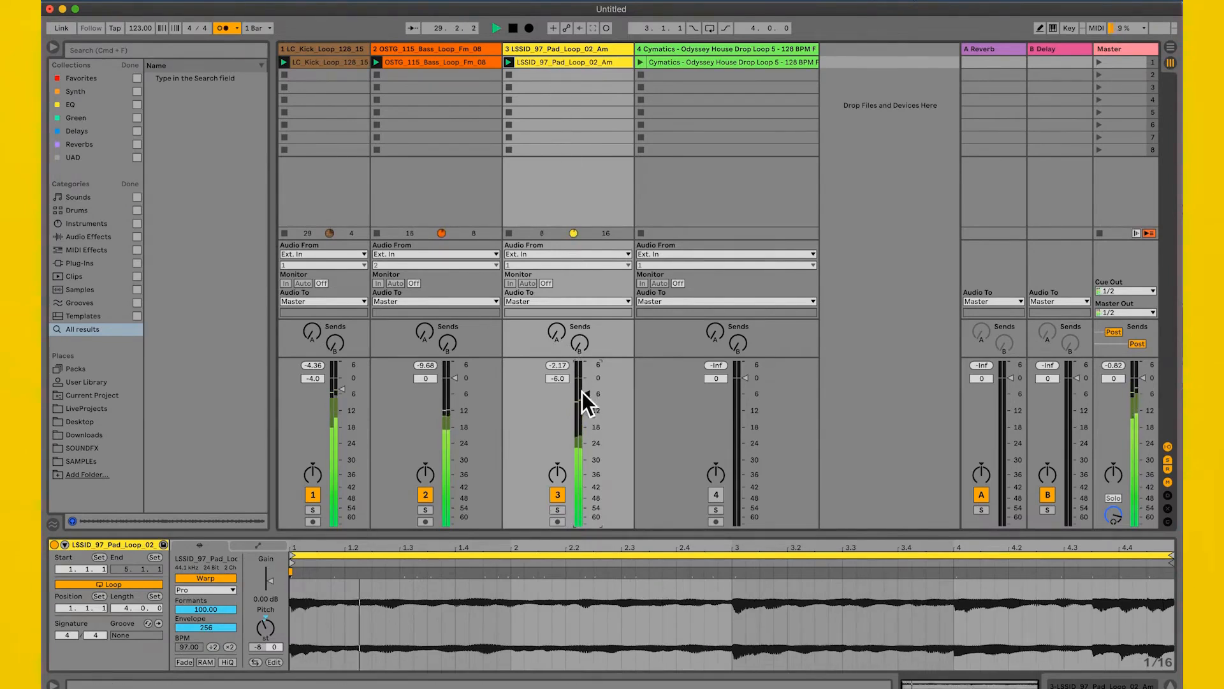
drag(587, 393, 588, 389)
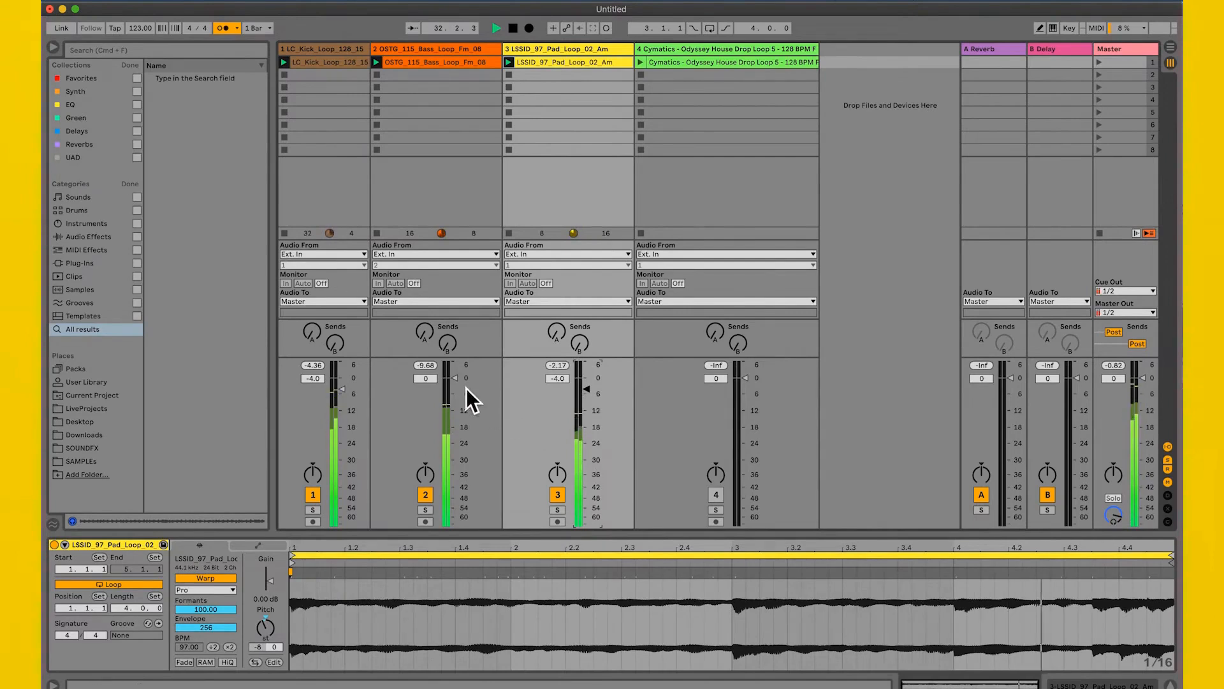
Audition the unwarped Cymatics Odyssey House Drop Loop clip with track 4 soloed
click(679, 66)
key(space)
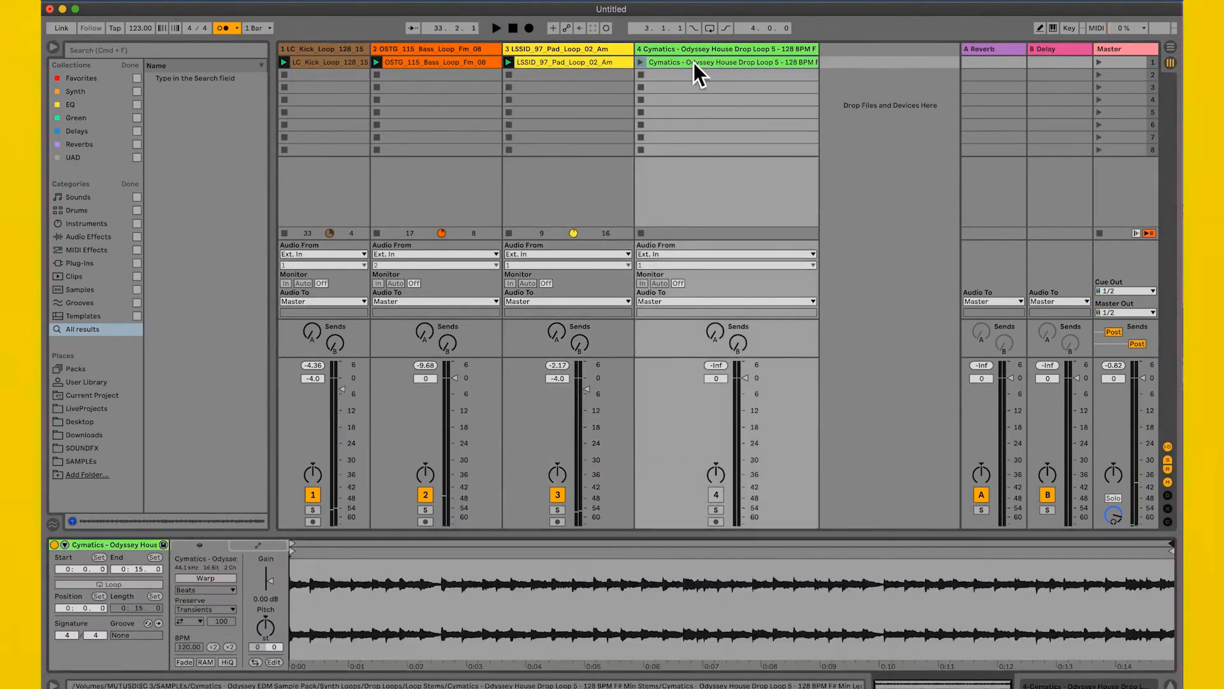
drag(817, 50, 856, 51)
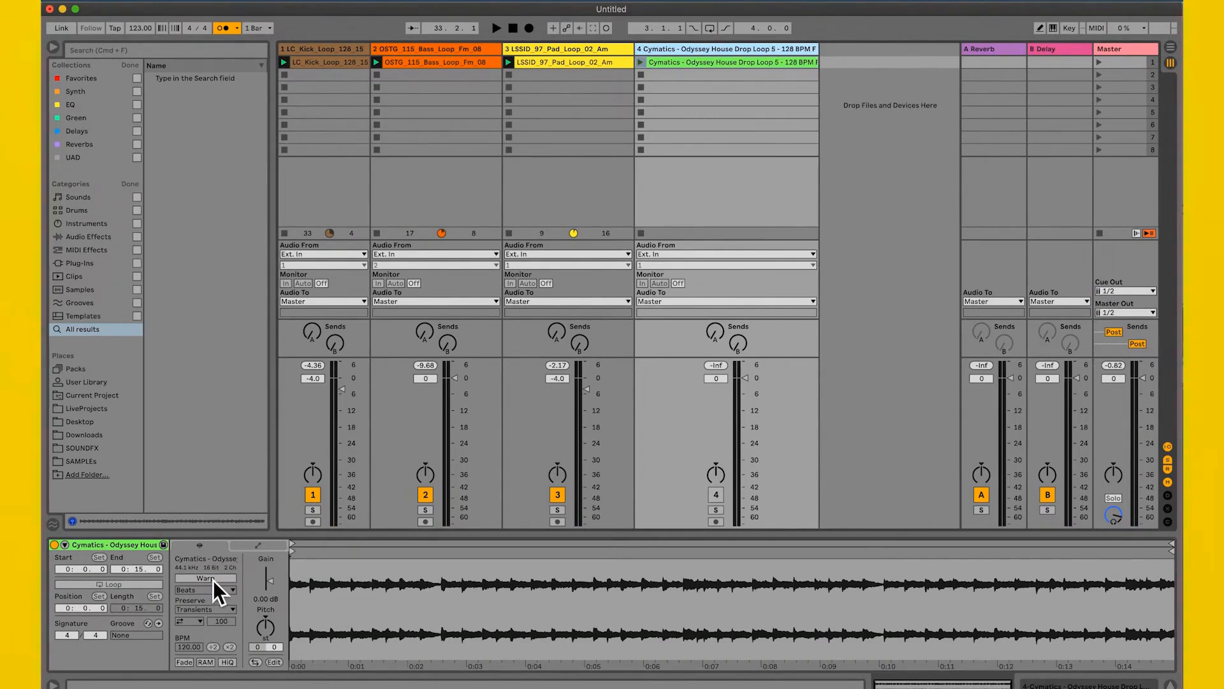
click(716, 510)
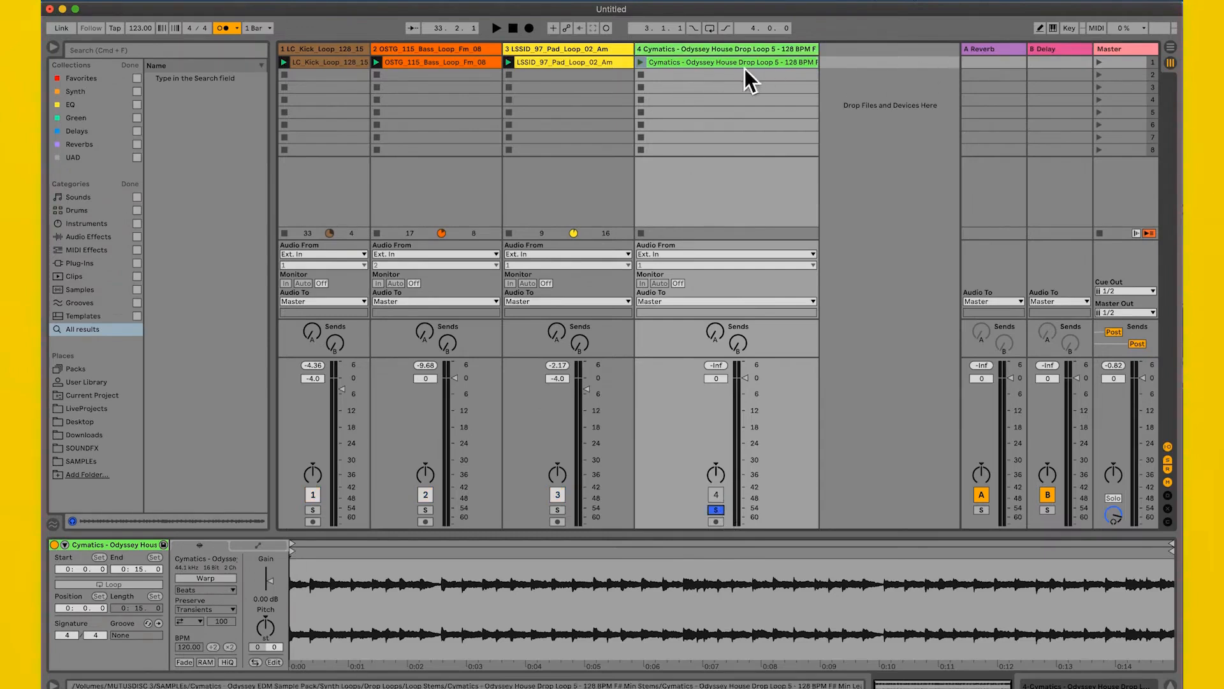
click(641, 62)
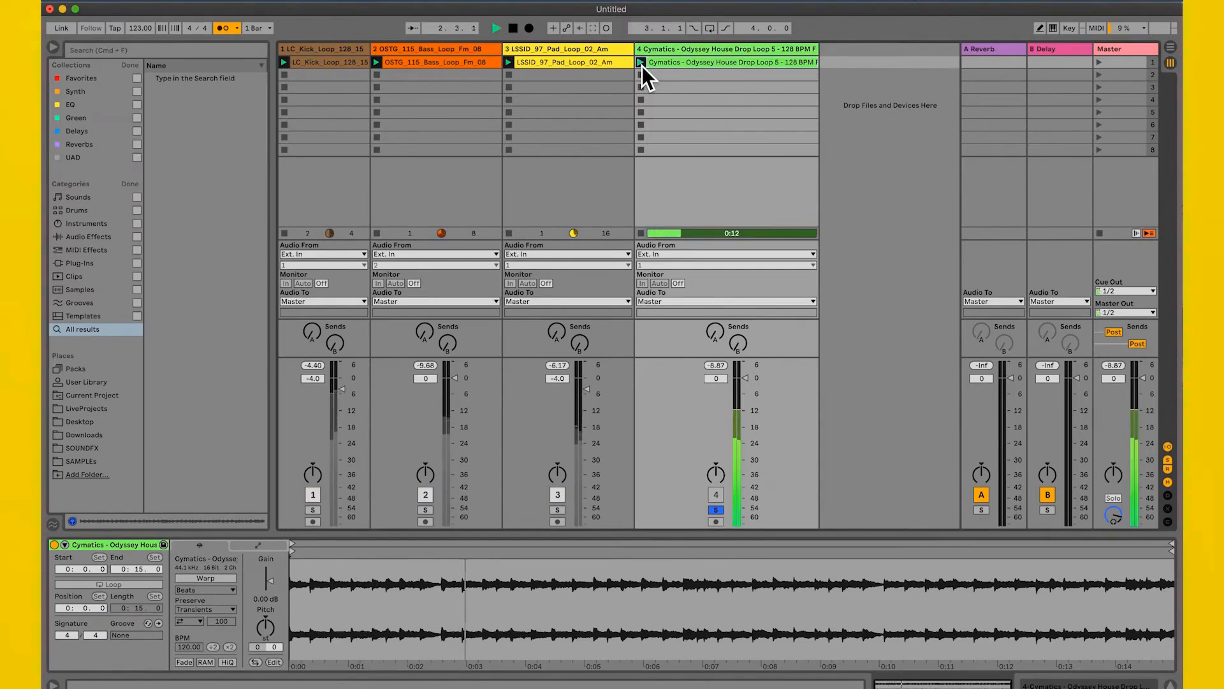
key(space)
Enable warping on the Cymatics clip, and play it unsoloed with the other loops by launching the first scene
click(207, 578)
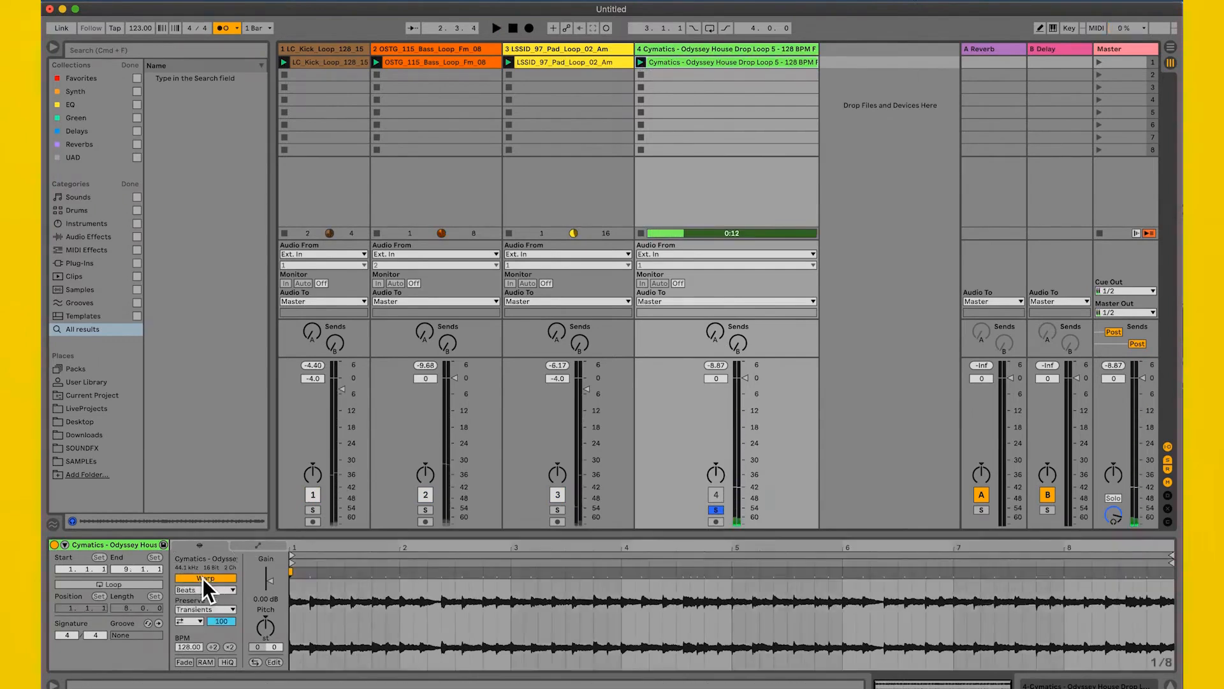
click(721, 513)
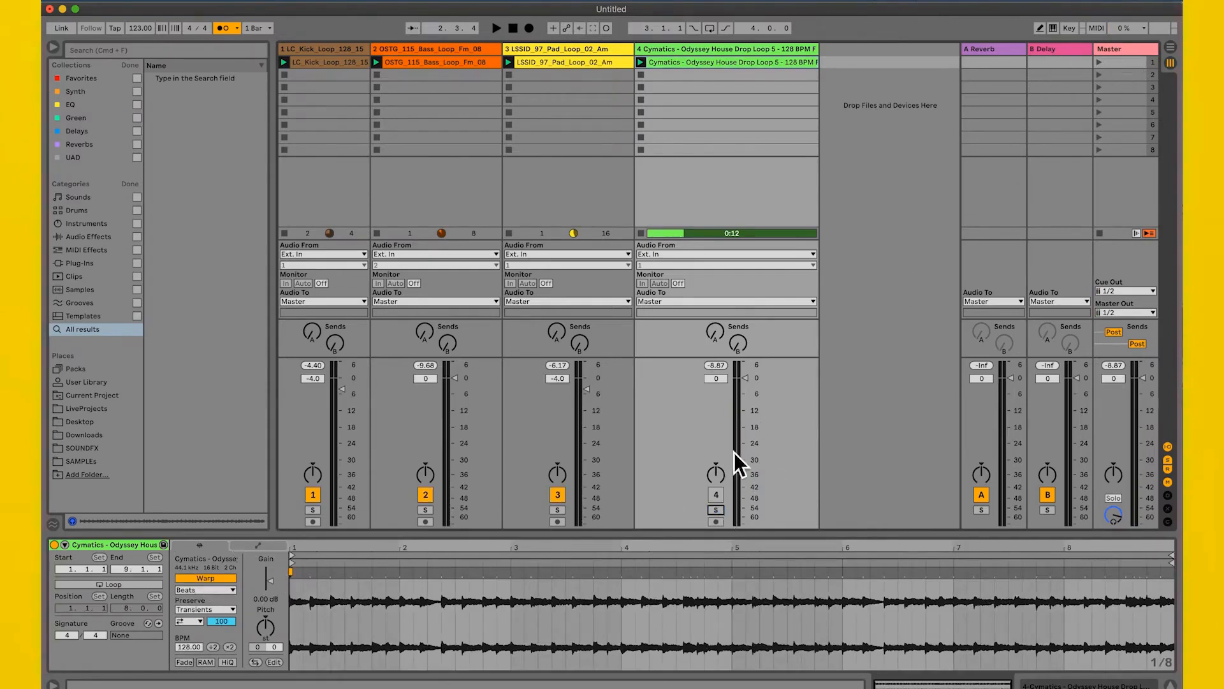
click(1102, 66)
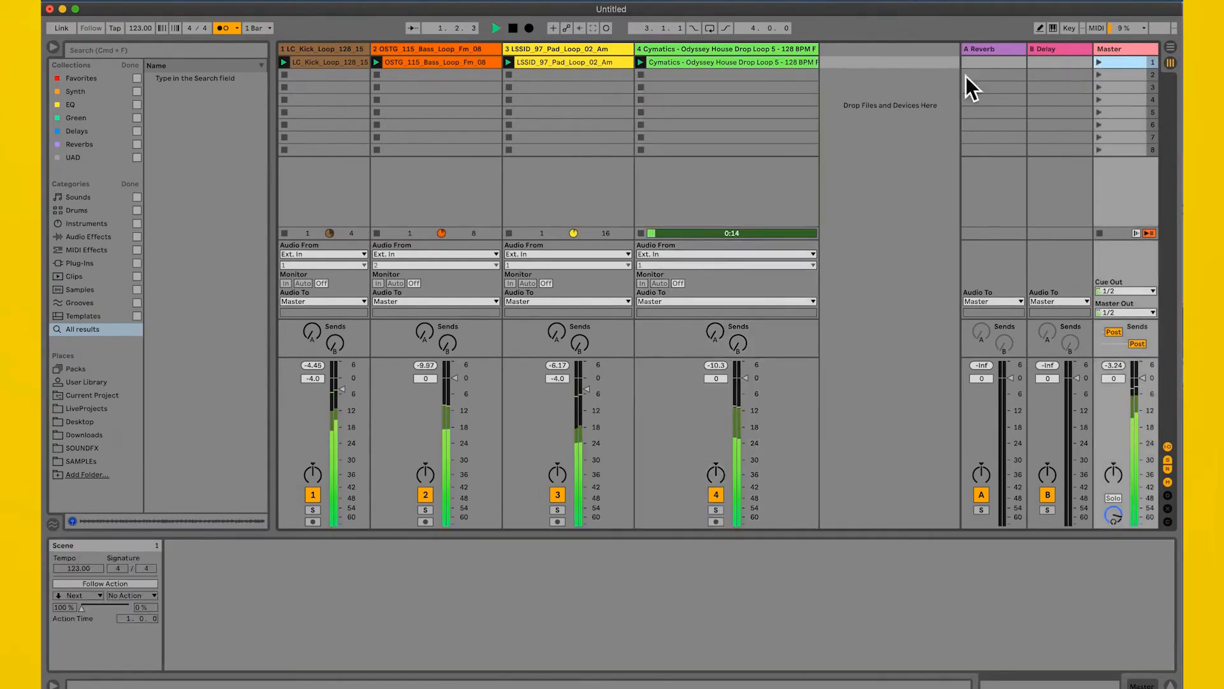
click(766, 64)
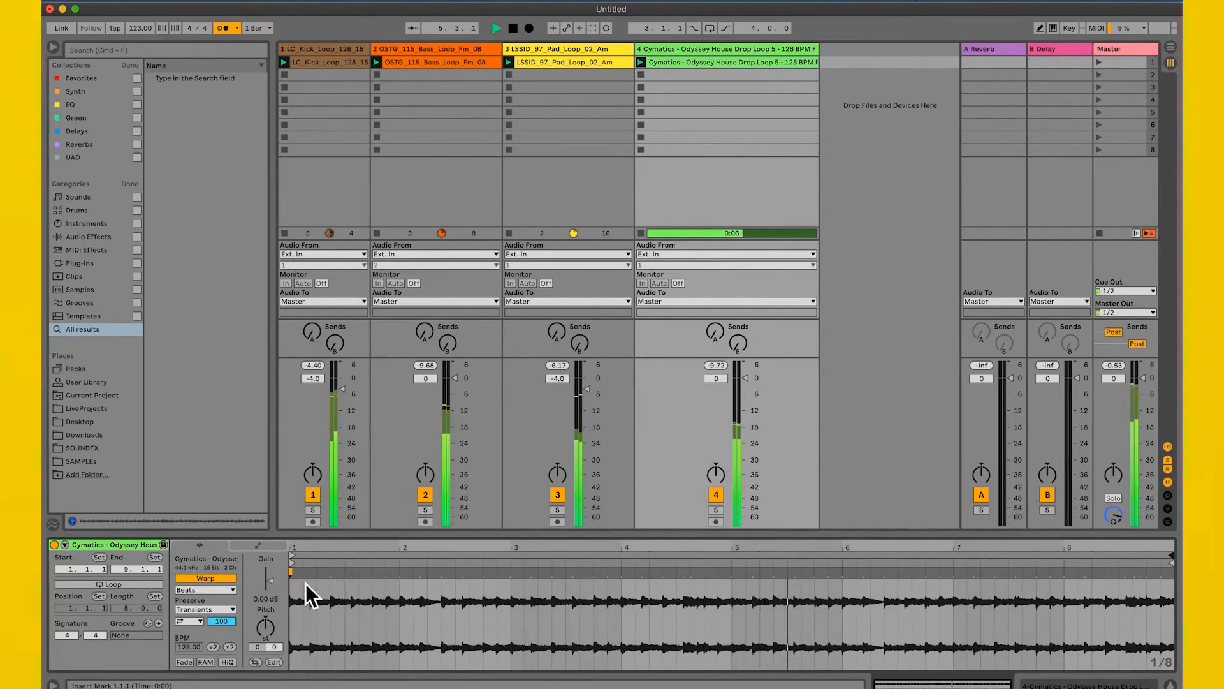
Lower the Cymatics track's volume to -1.0 dB during playback, and briefly replay the loops
drag(746, 380, 746, 383)
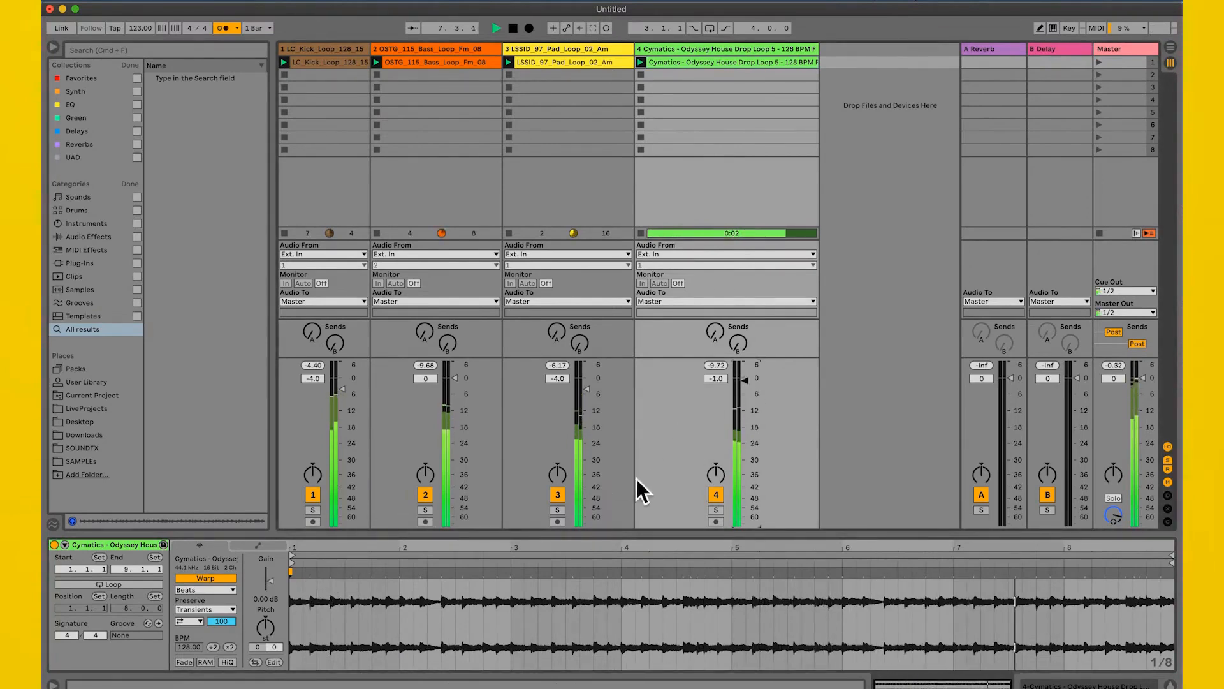
key(space)
drag(266, 631, 266, 630)
key(space)
key(space)
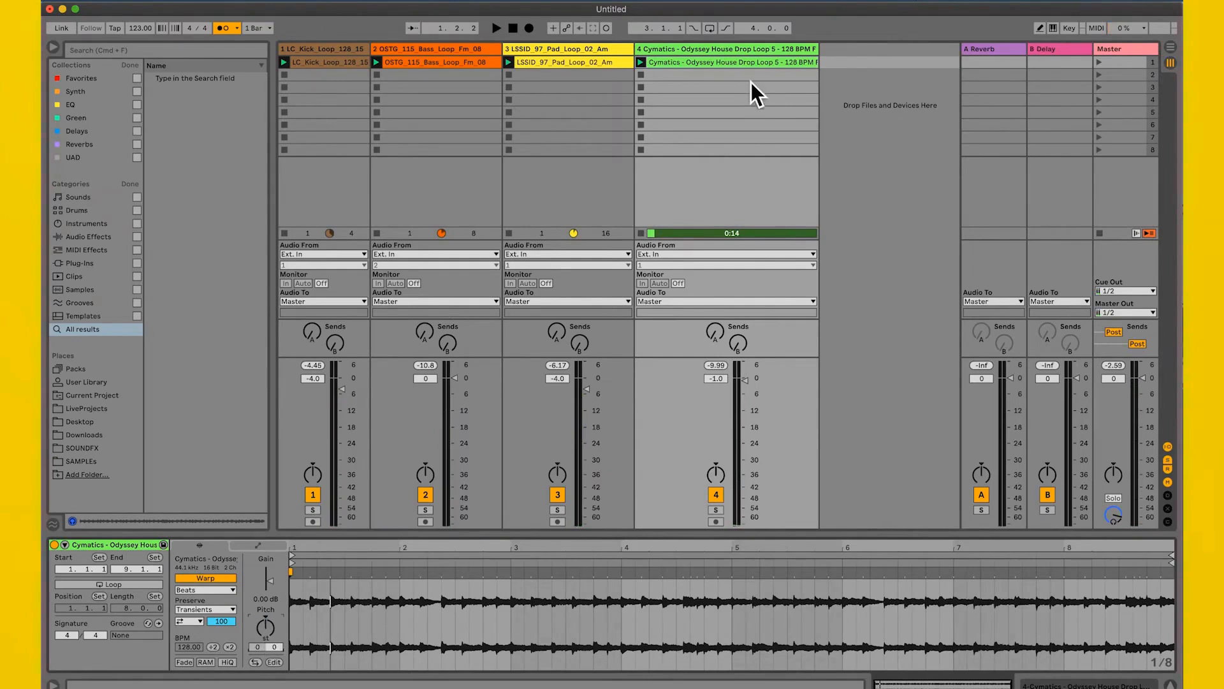
Relaunch the first scene and lower the Cymatics track's volume to -3.4 dB, with the metronome turned off
click(1098, 64)
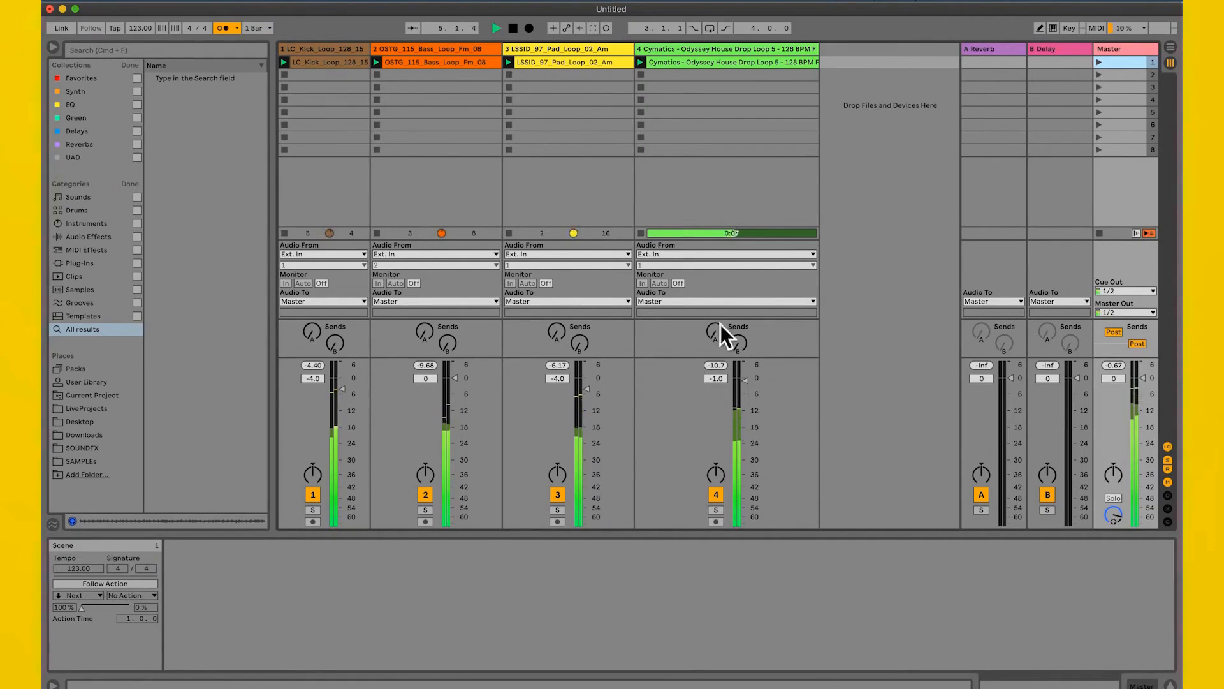
drag(744, 380, 745, 385)
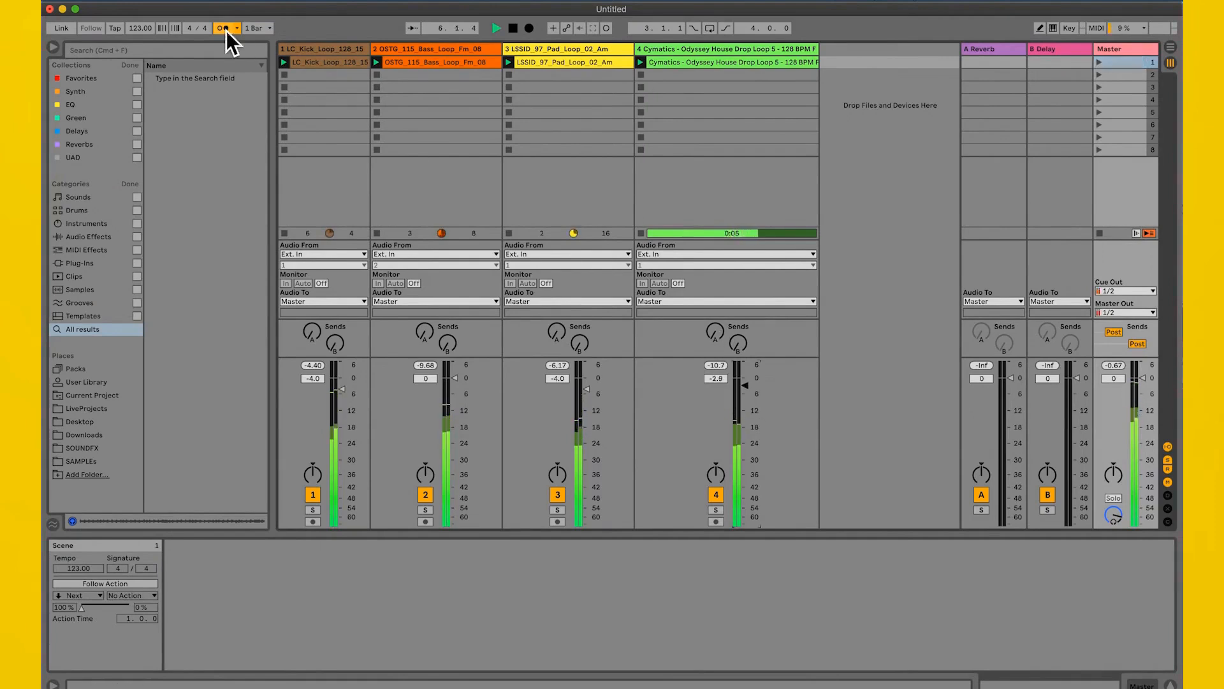
key(space)
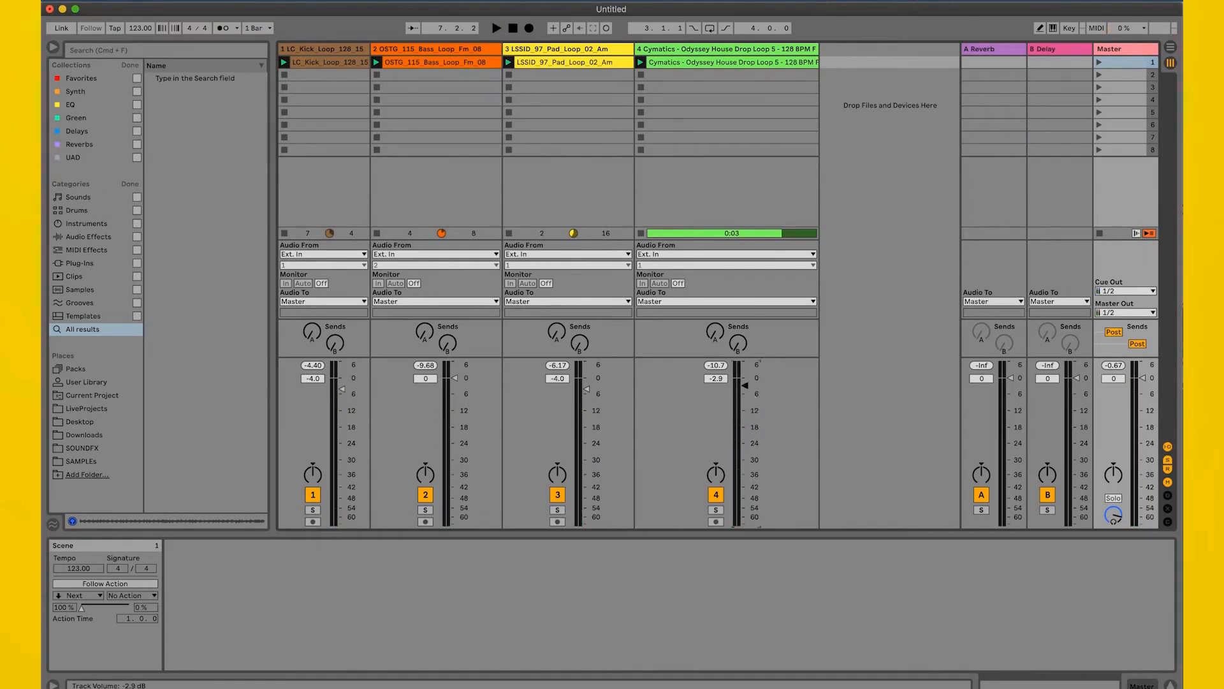
drag(745, 386, 744, 388)
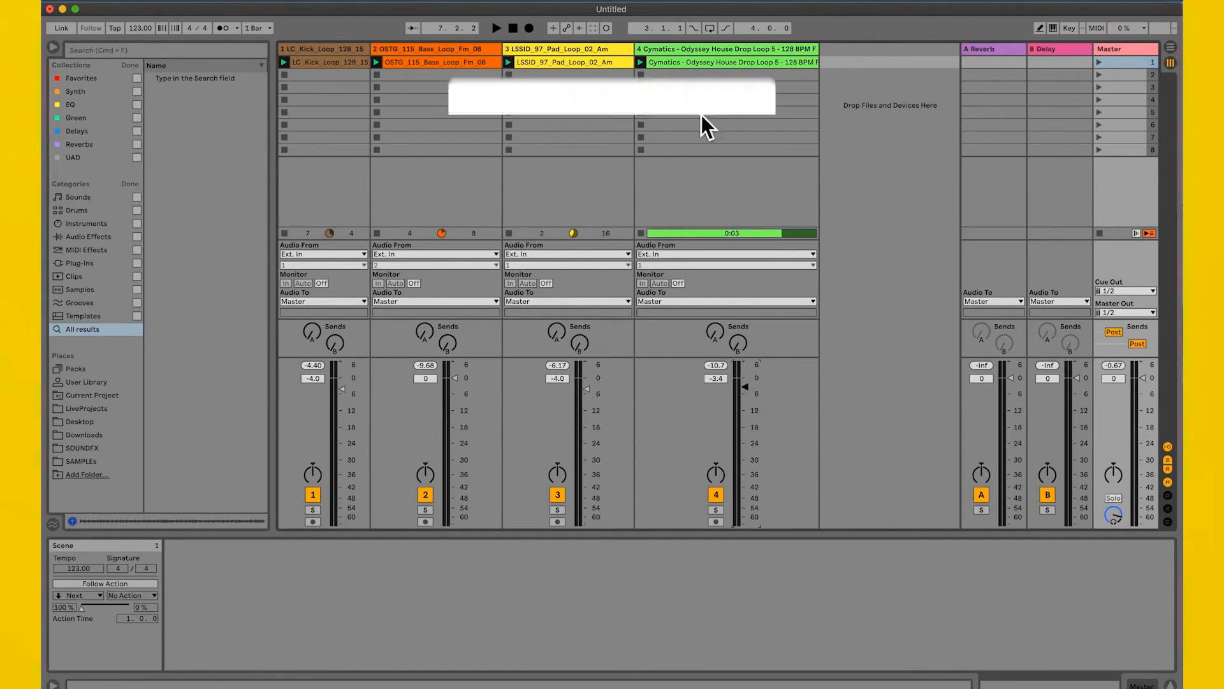
Halve the Cymatics clip's tempo to 64 BPM, keep its warp mode on Beats, and turn on looping
click(696, 64)
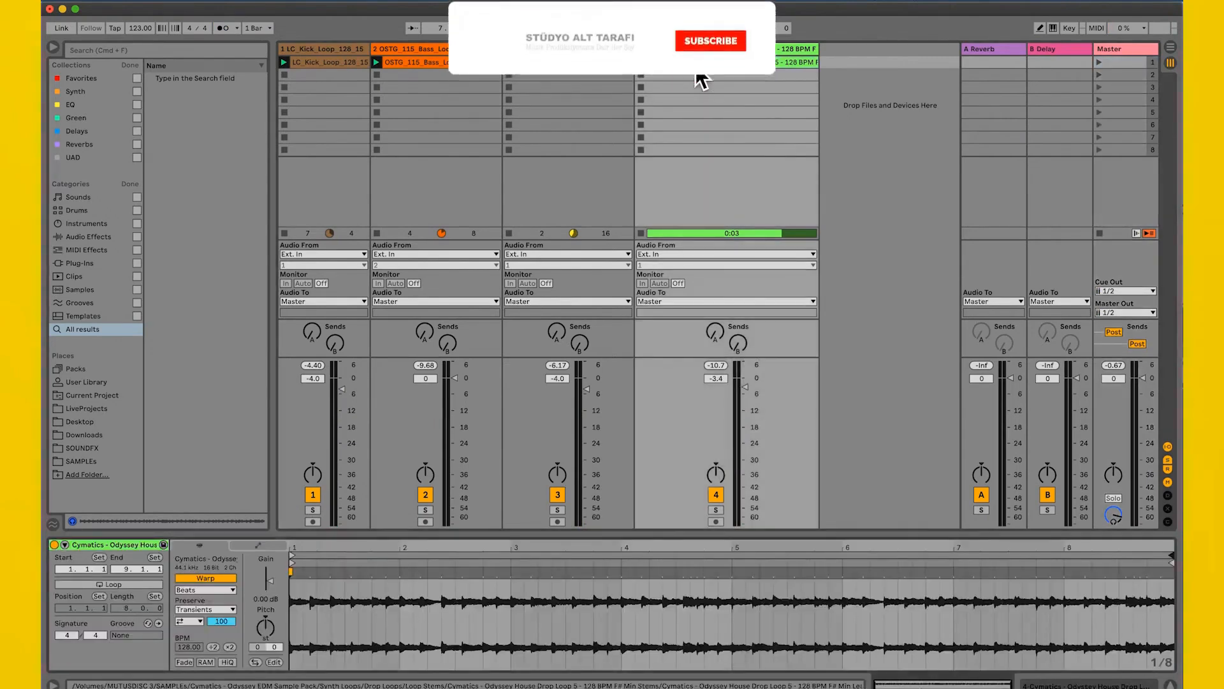
click(206, 589)
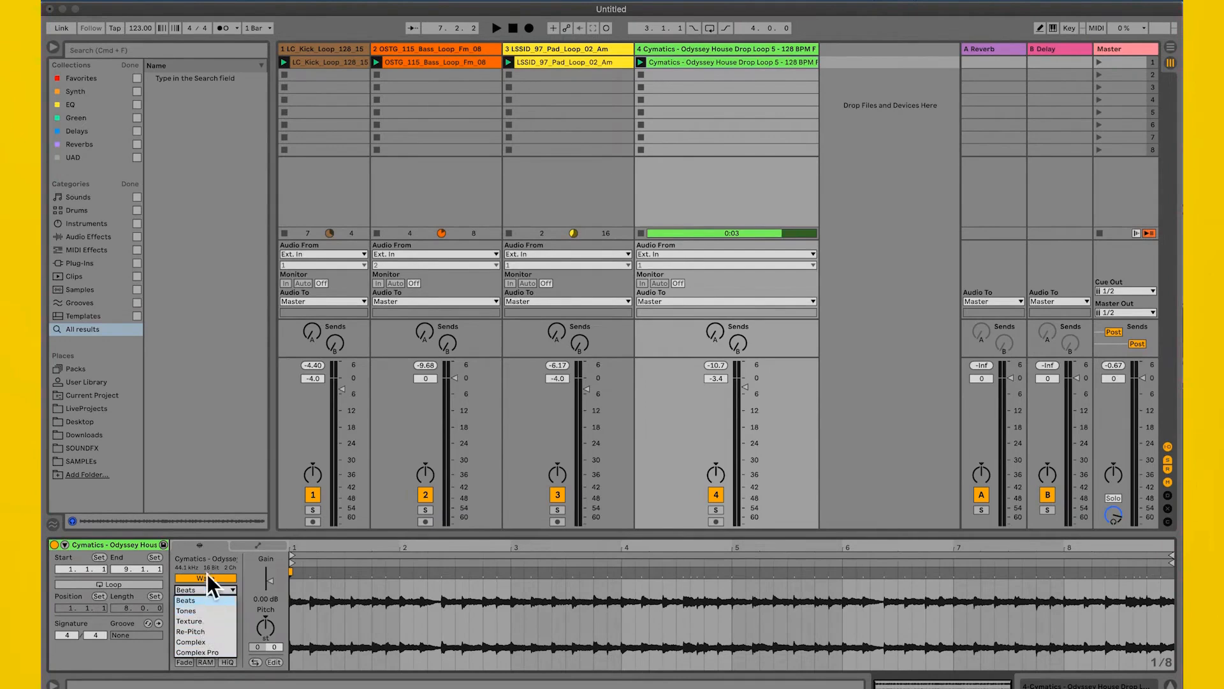
click(246, 567)
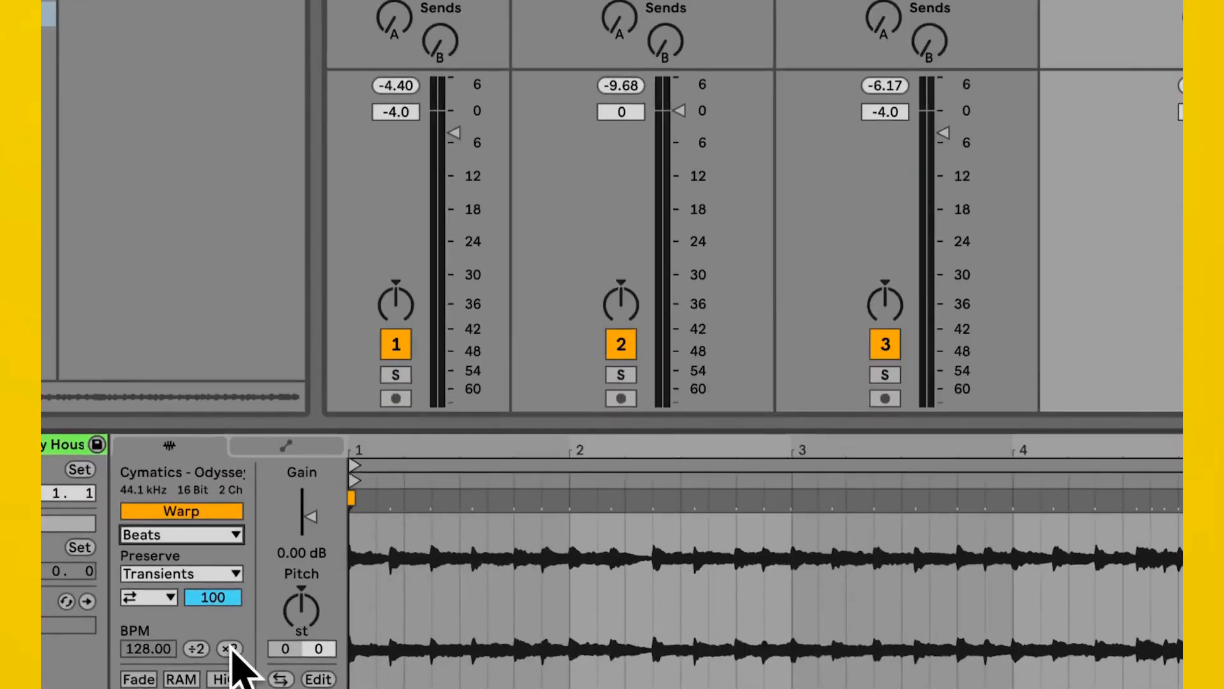
click(195, 649)
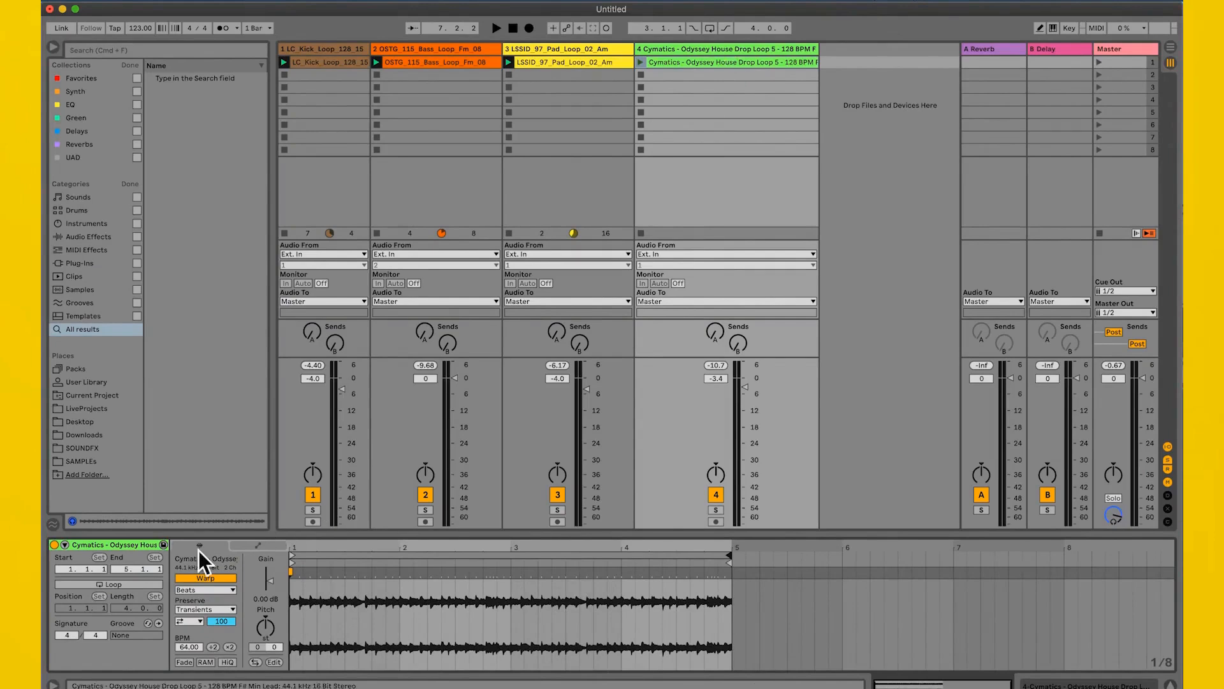
click(120, 585)
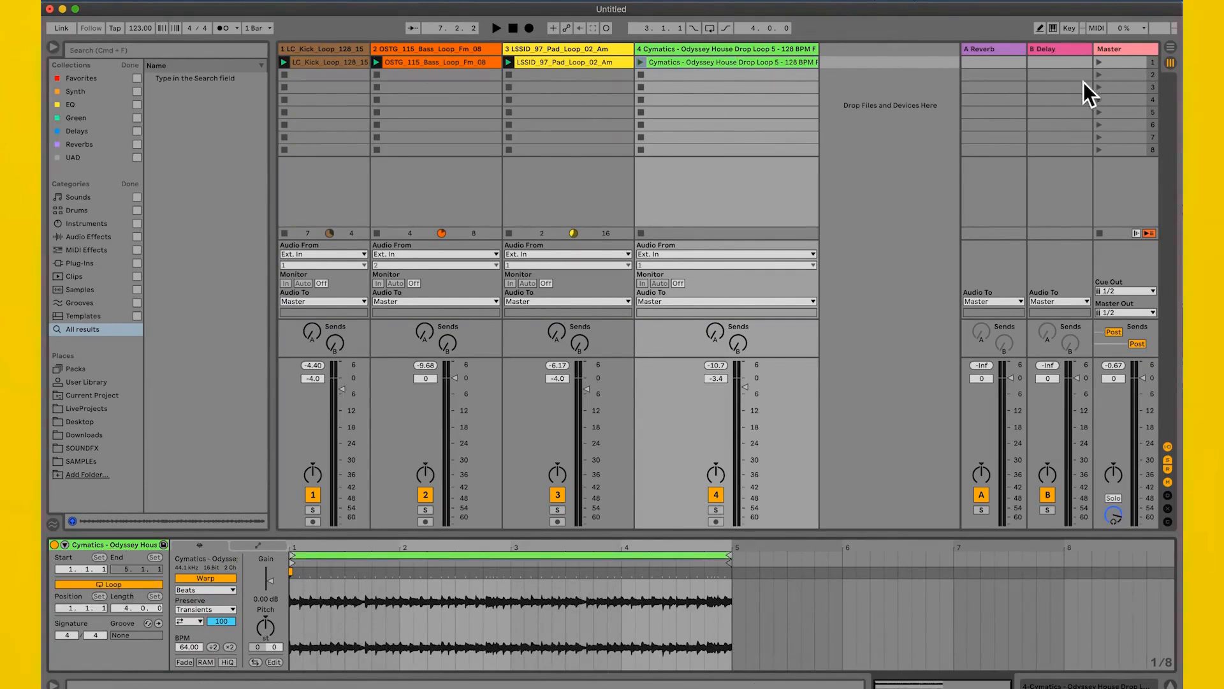
Switch the Cymatics clip's warp mode from Beats to Complex Pro, and lower its formants to 45.31 and envelope to 8 during playback
click(1100, 62)
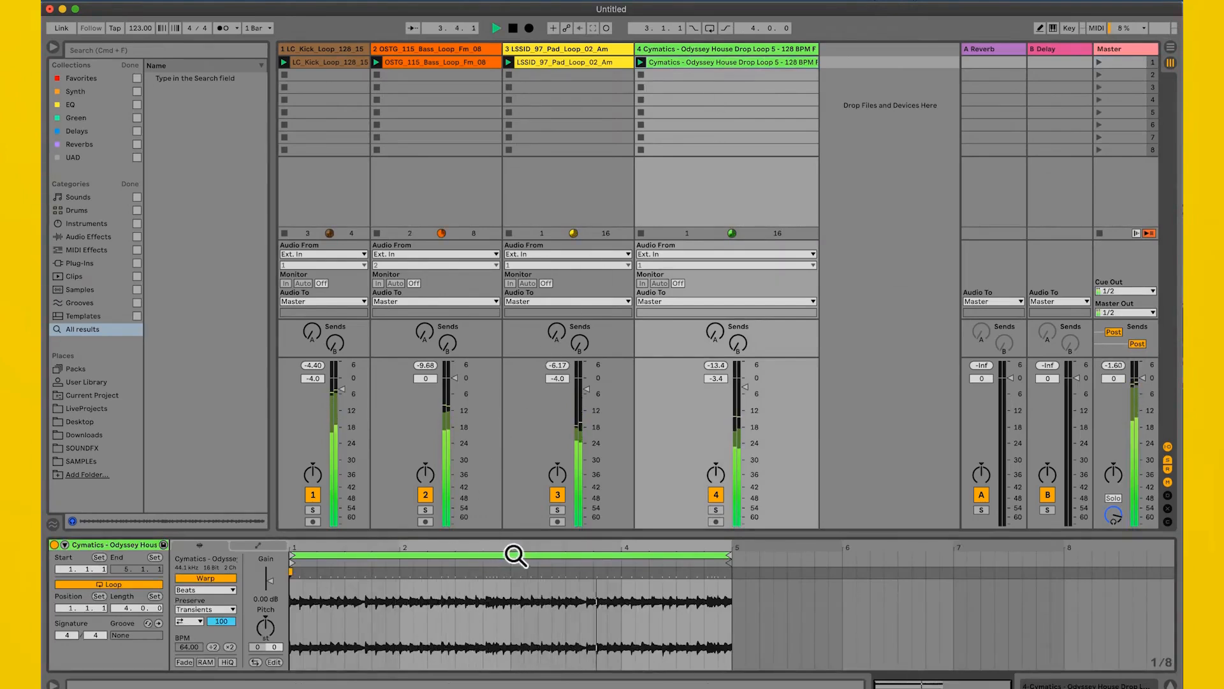
key(space)
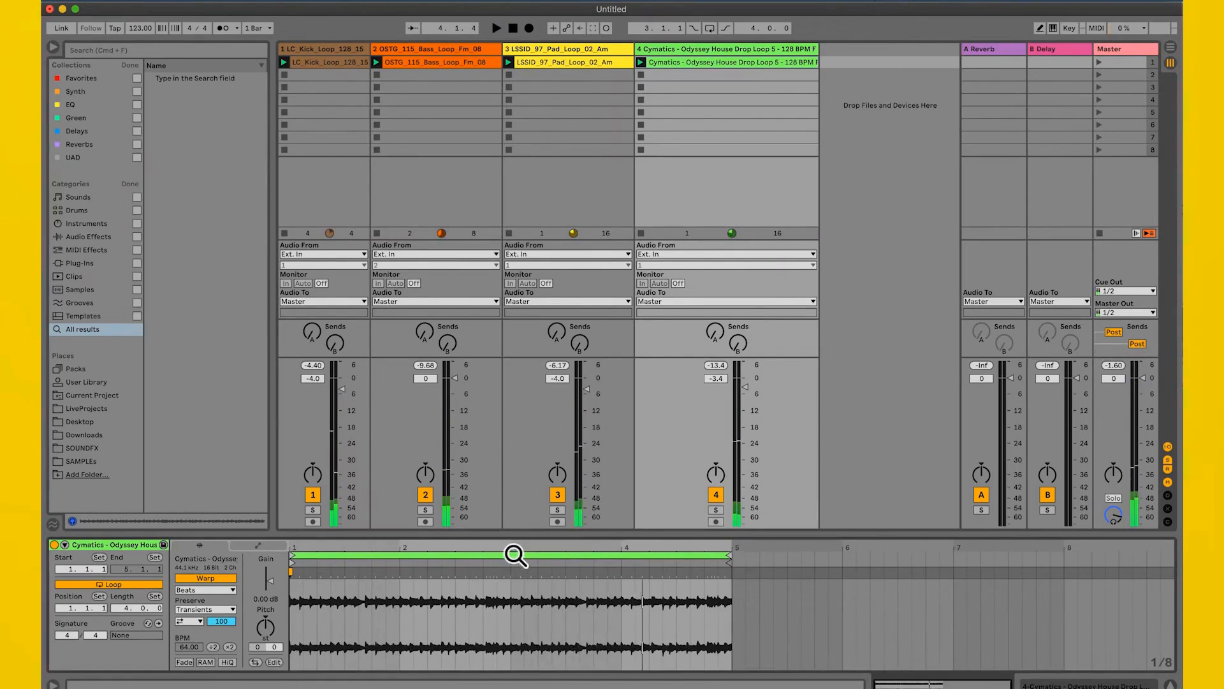
click(213, 591)
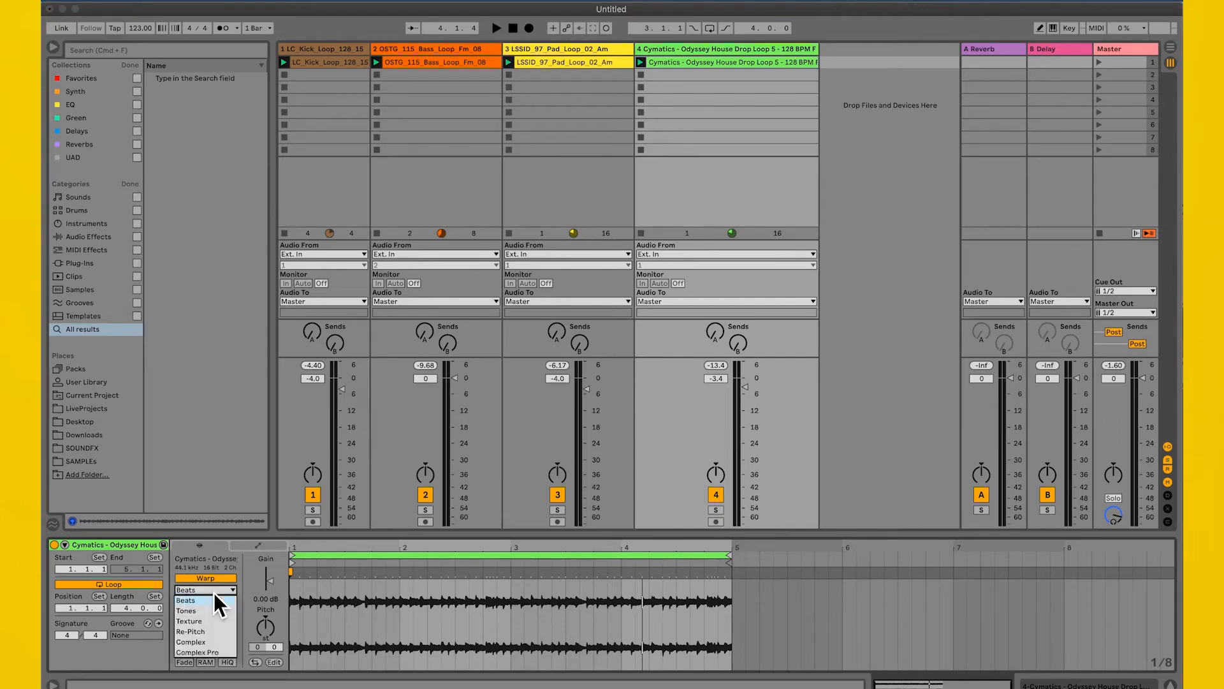
click(212, 653)
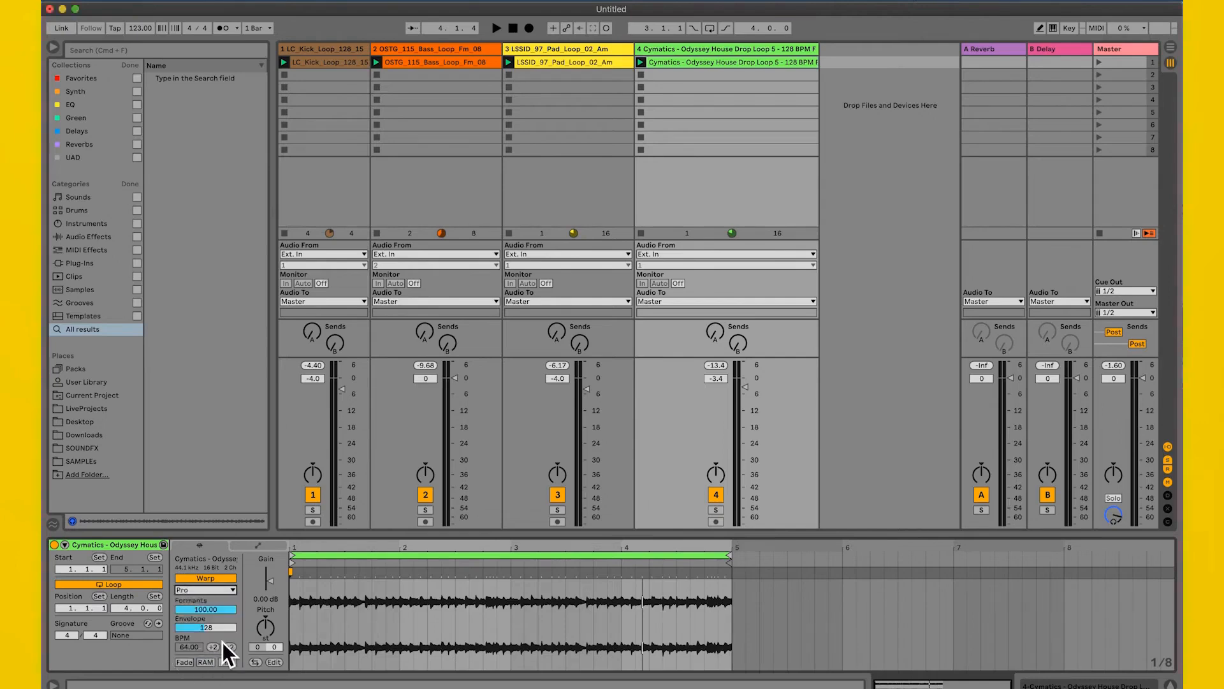
key(space)
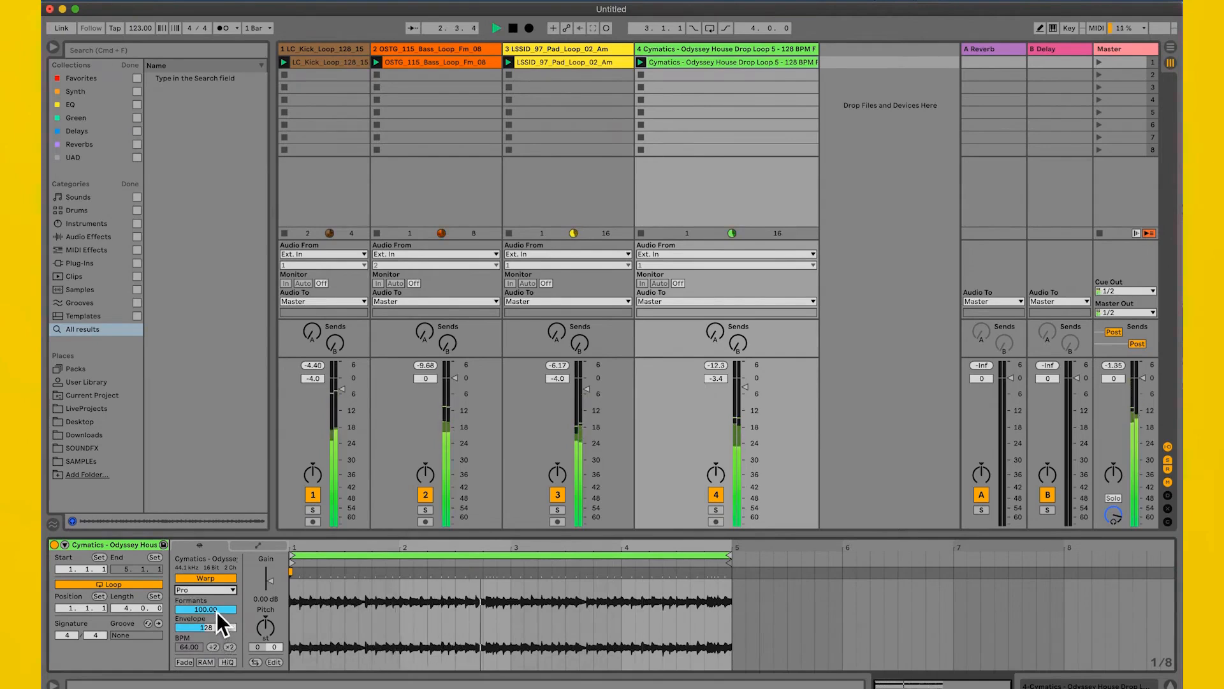
mouse_move(217, 611)
mouse_down()
mouse_move(217, 667)
mouse_move(209, 615)
mouse_up()
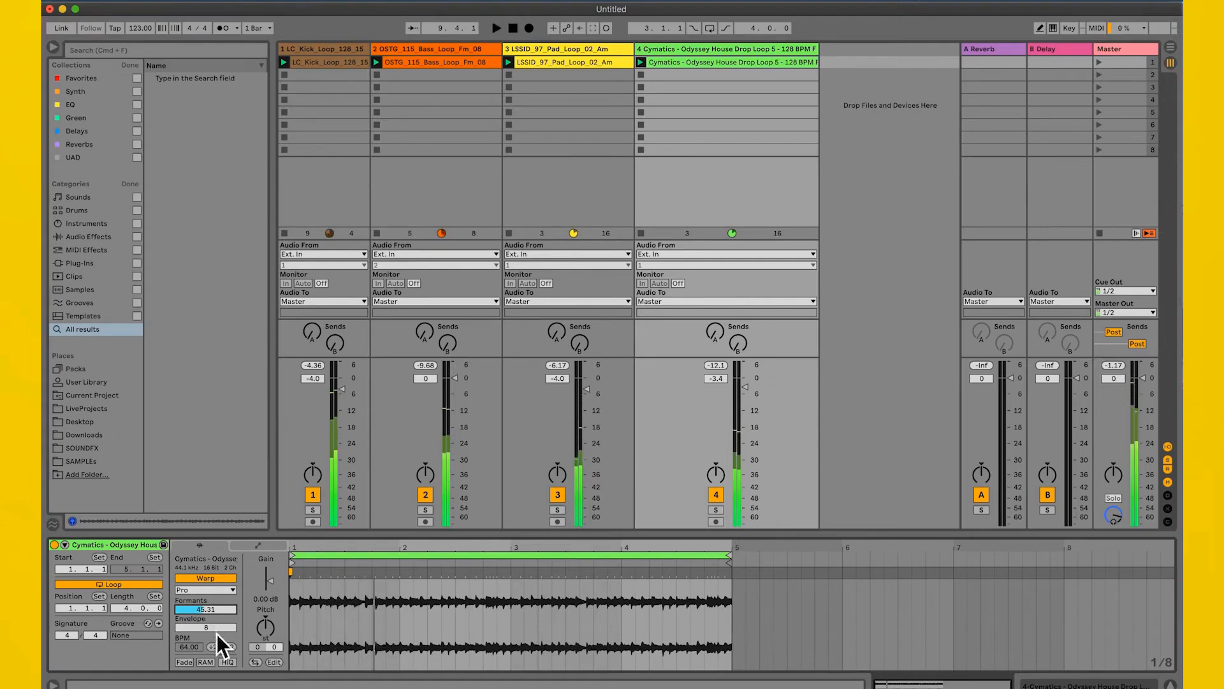
Double the Cymatics clip's tempo twice to 256 BPM, and briefly play it with the other loops
click(232, 651)
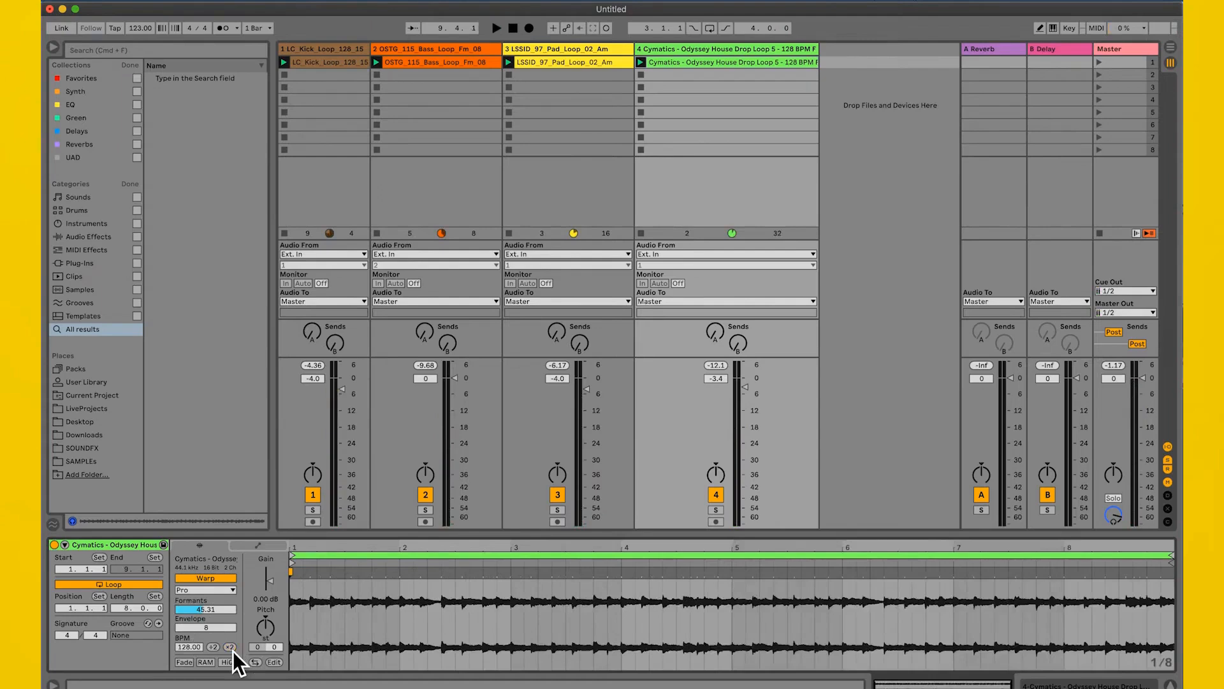
click(230, 647)
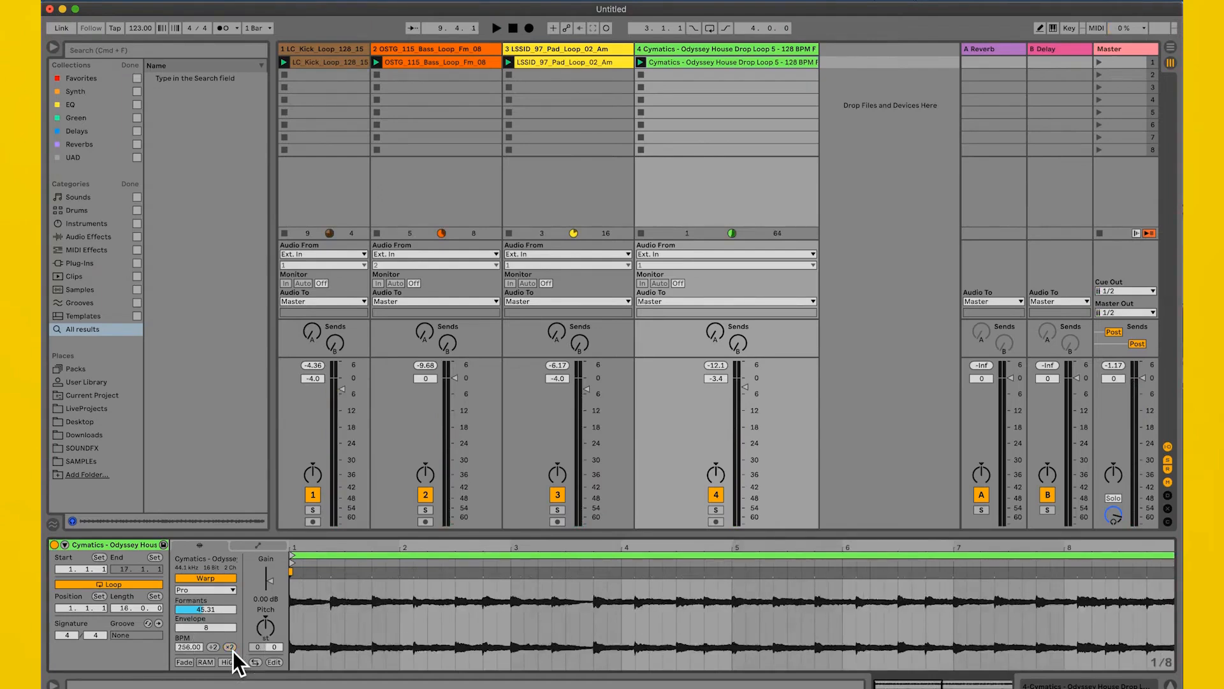
key(space)
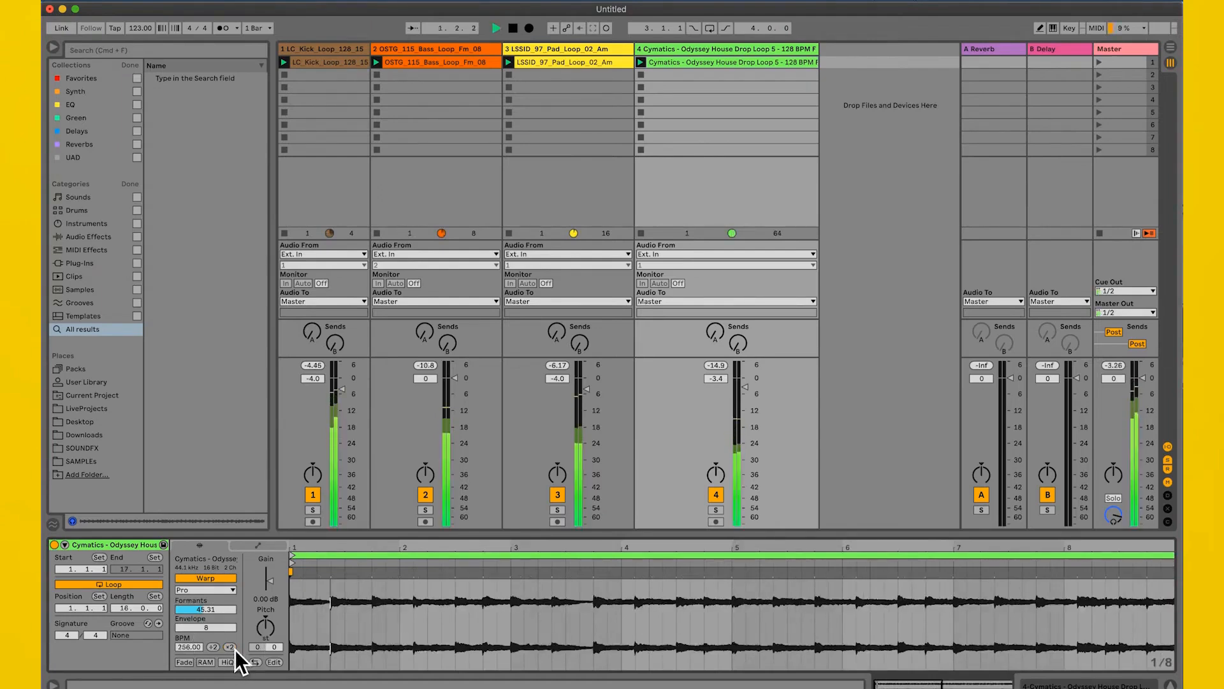
key(space)
Switch the Cymatics clip to Beats warp mode for comparison, and solo its track during playback
click(213, 592)
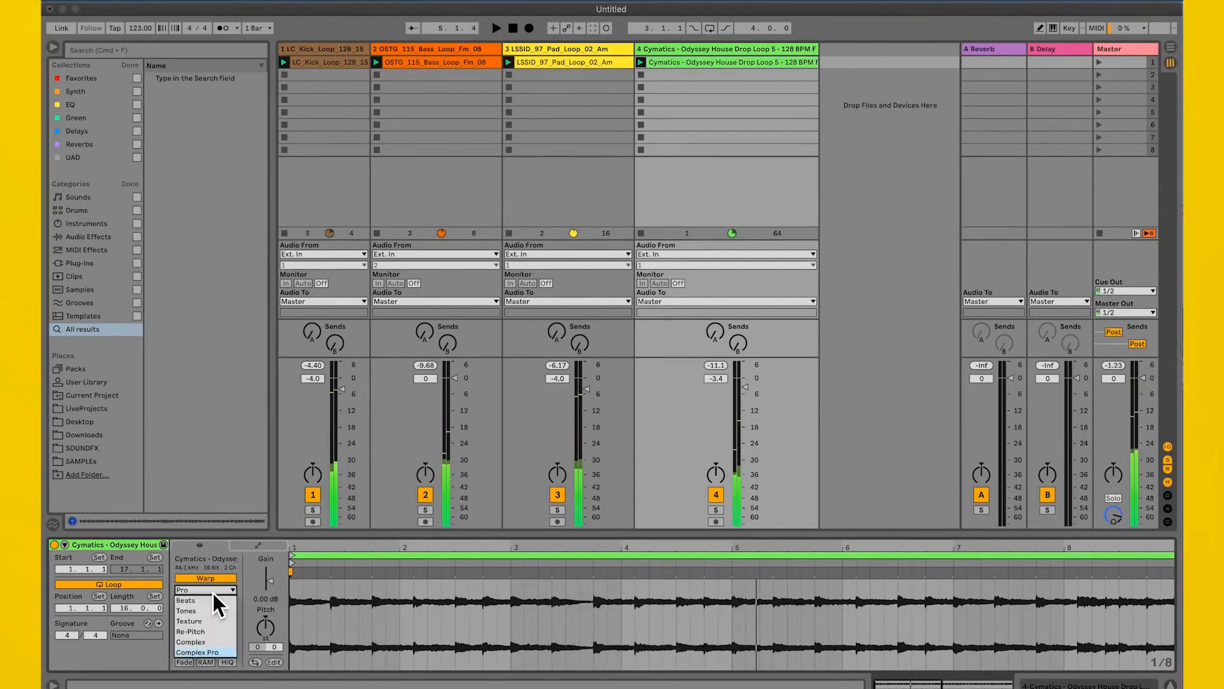
click(204, 606)
key(space)
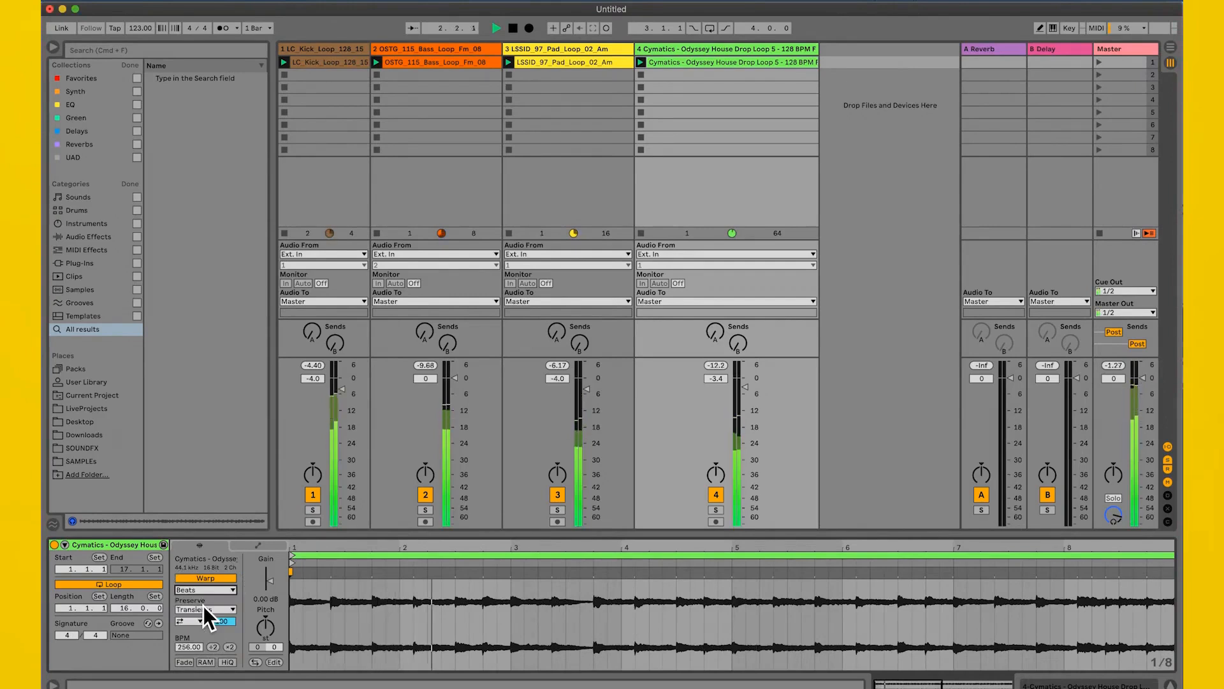
click(721, 513)
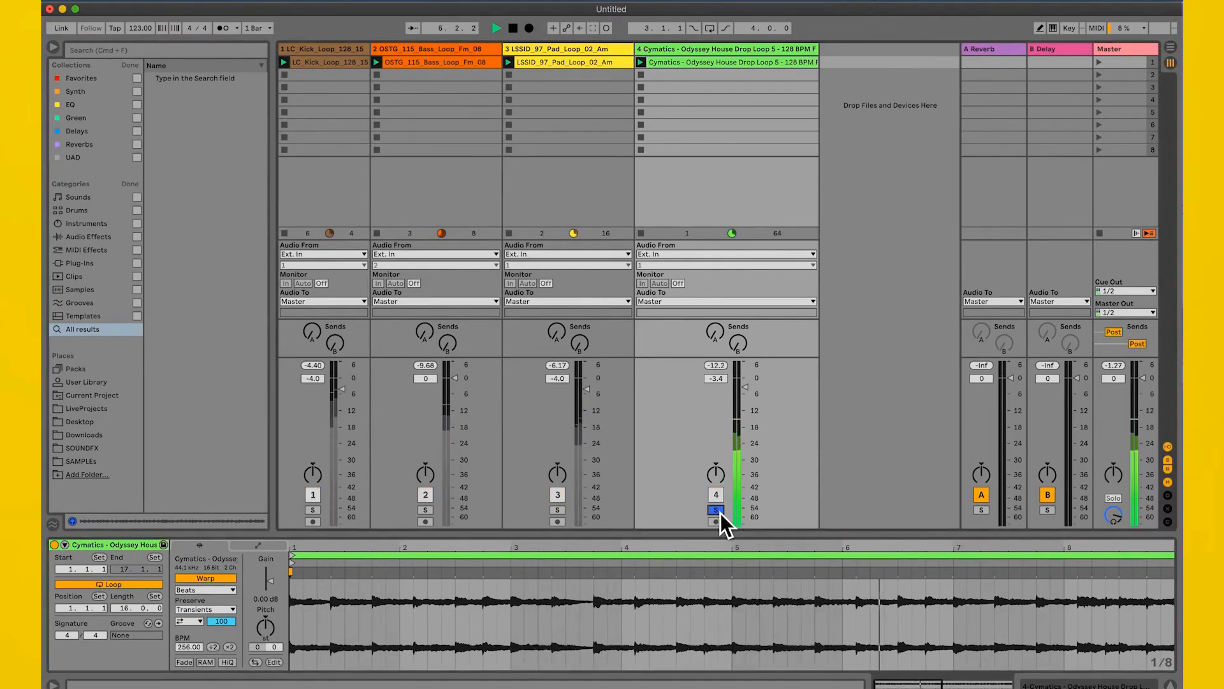
Return the Cymatics clip to Complex Pro, audition it soloed, and set its formants to 100.00 and envelope to 130
key(space)
click(202, 591)
click(198, 653)
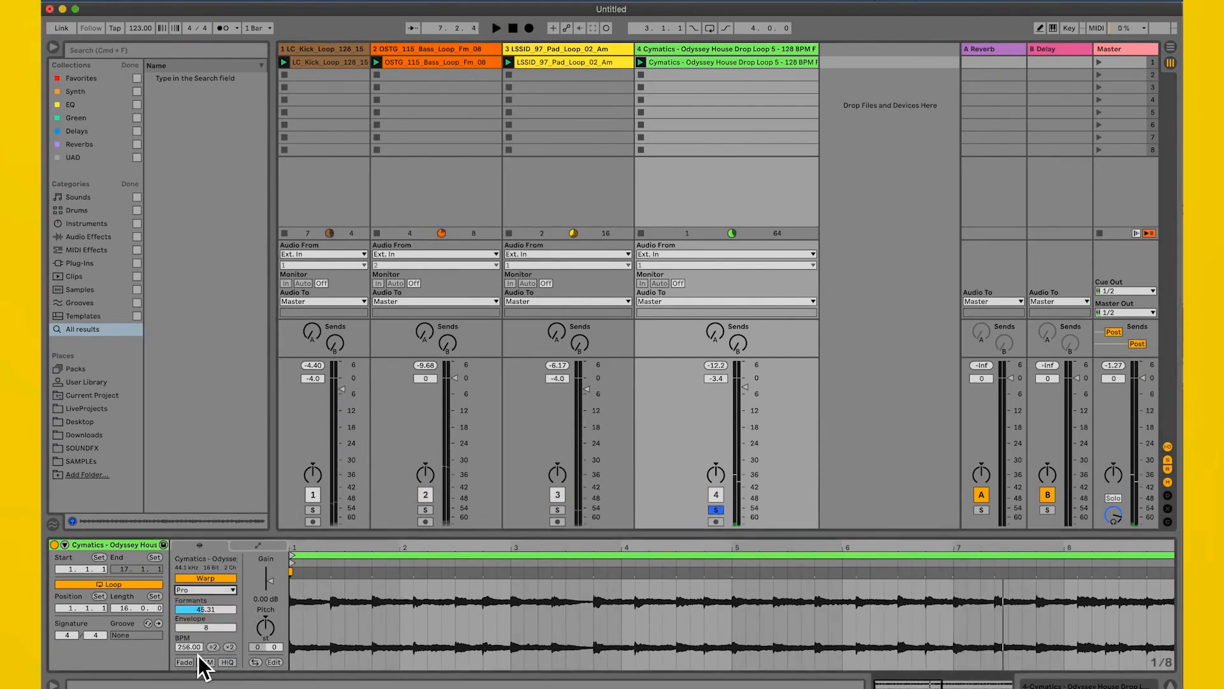
key(space)
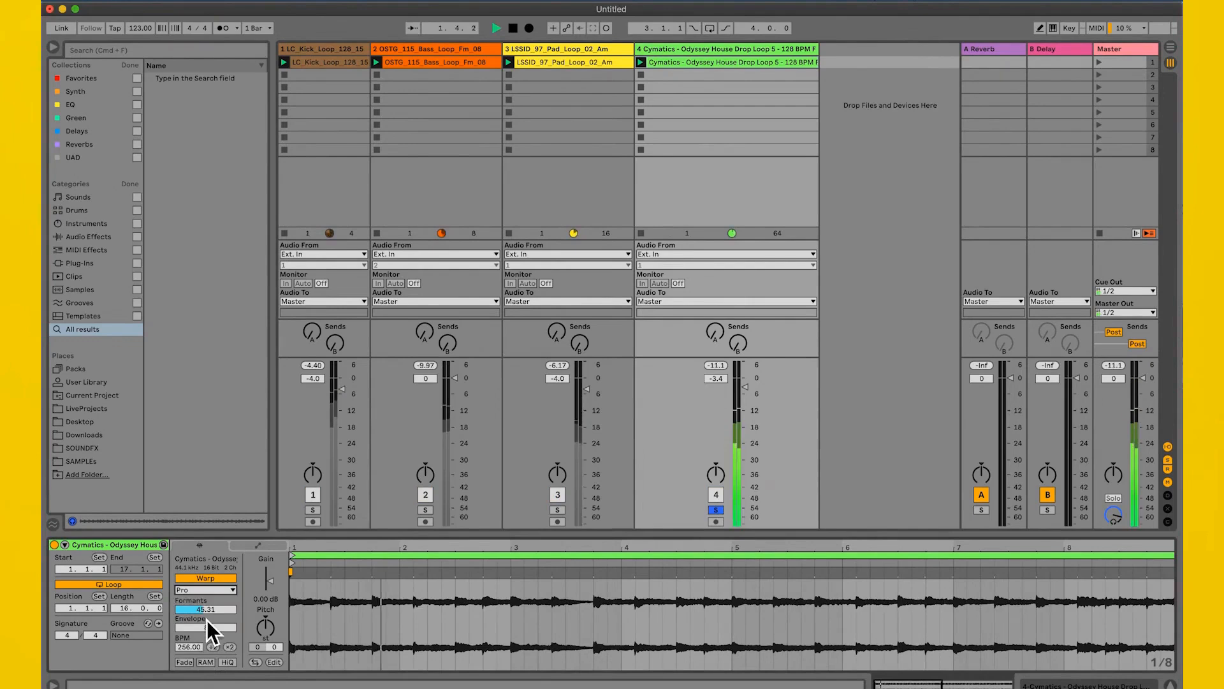
drag(209, 611, 209, 571)
mouse_move(204, 630)
mouse_down()
mouse_move(204, 586)
mouse_move(204, 625)
mouse_up()
key(space)
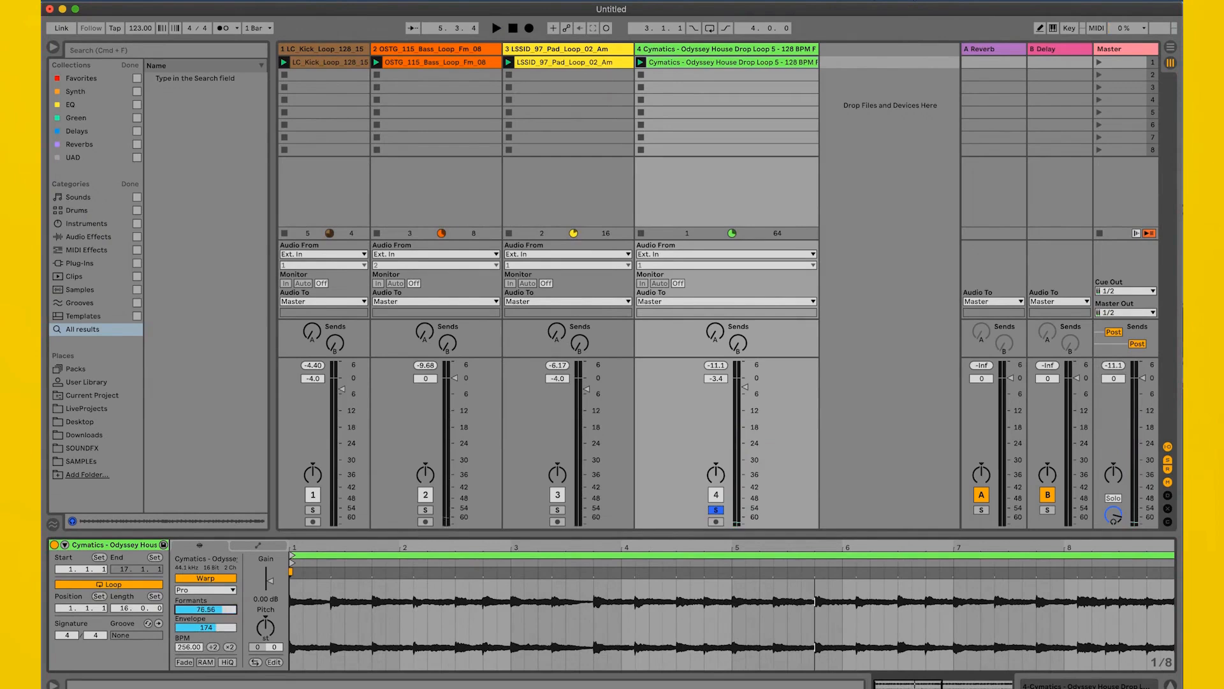
drag(208, 630, 208, 634)
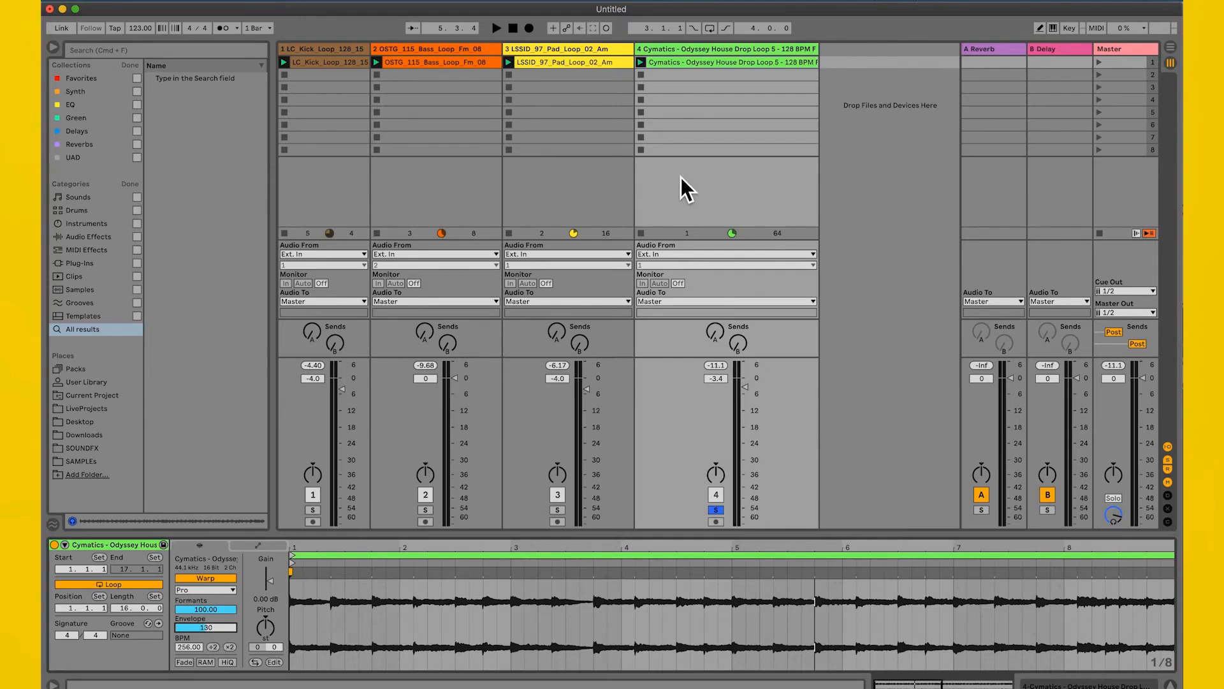
Open the Record, Warp and Launch preferences and review the Loop/Warp Short Samples options
key(super+comma)
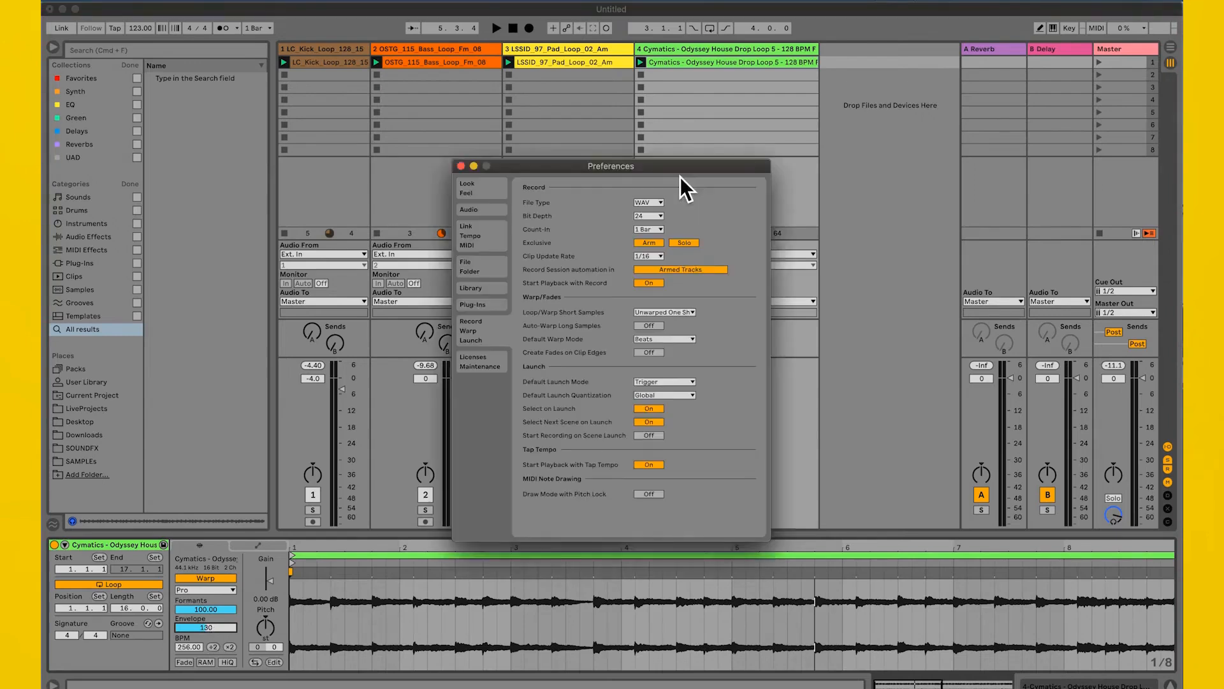
drag(671, 171, 675, 130)
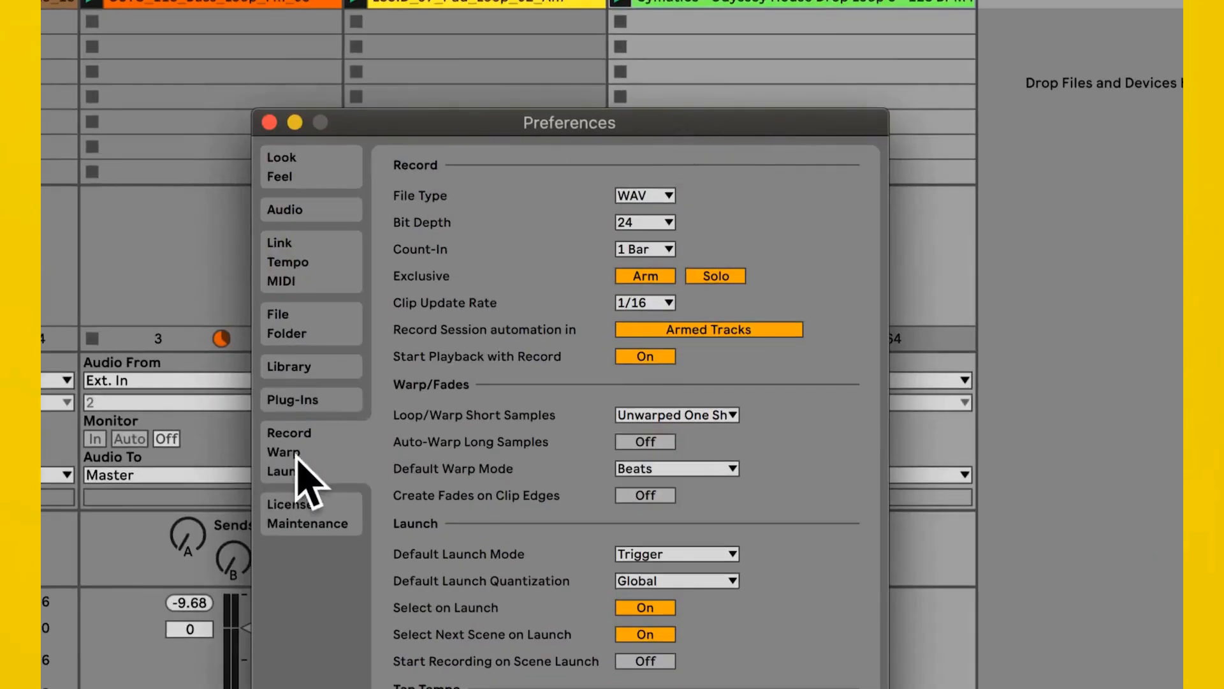
click(308, 400)
click(308, 366)
click(298, 442)
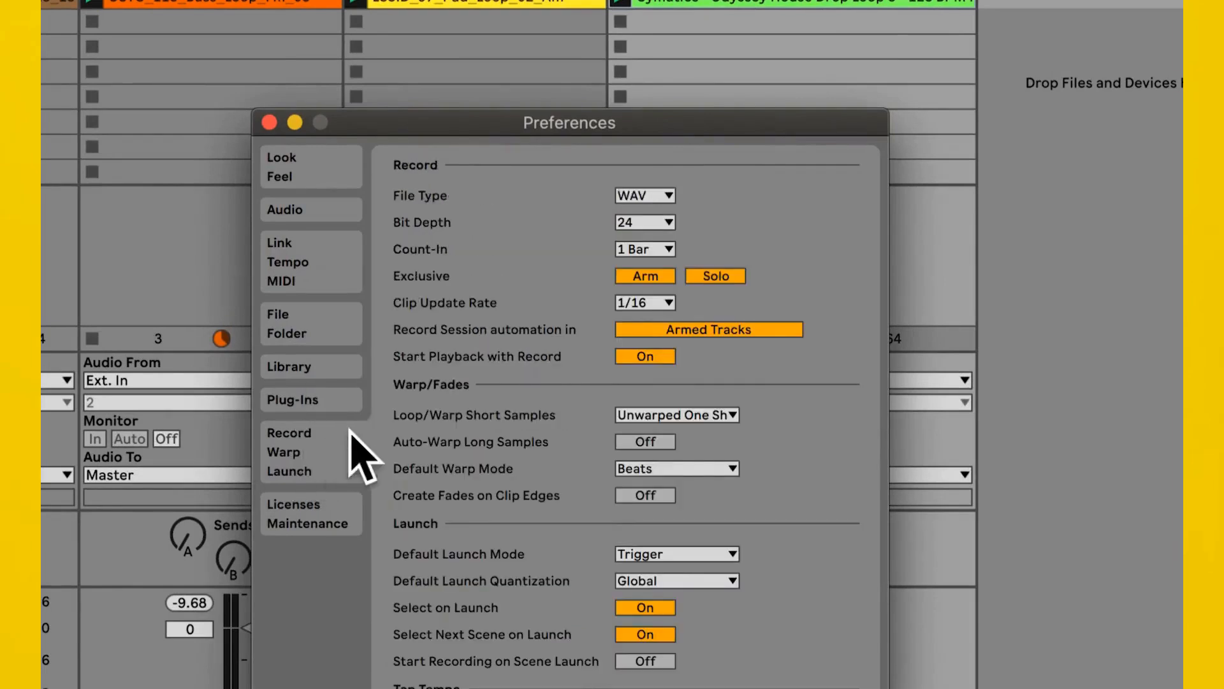
click(665, 415)
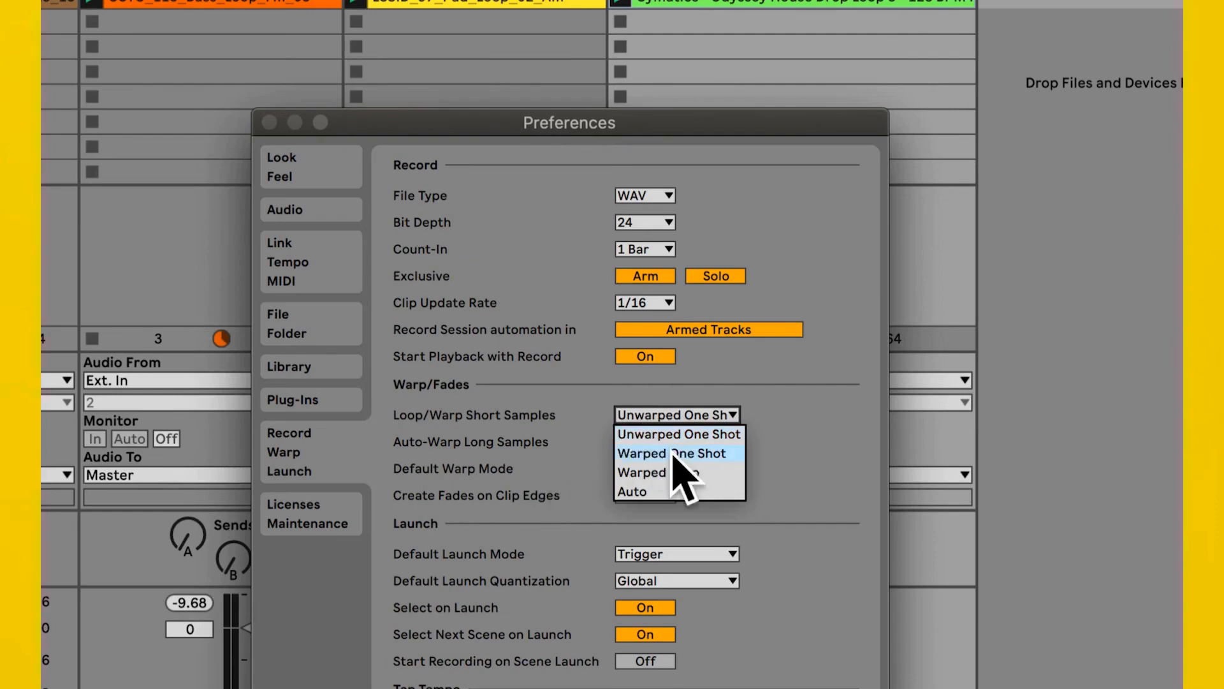
click(573, 447)
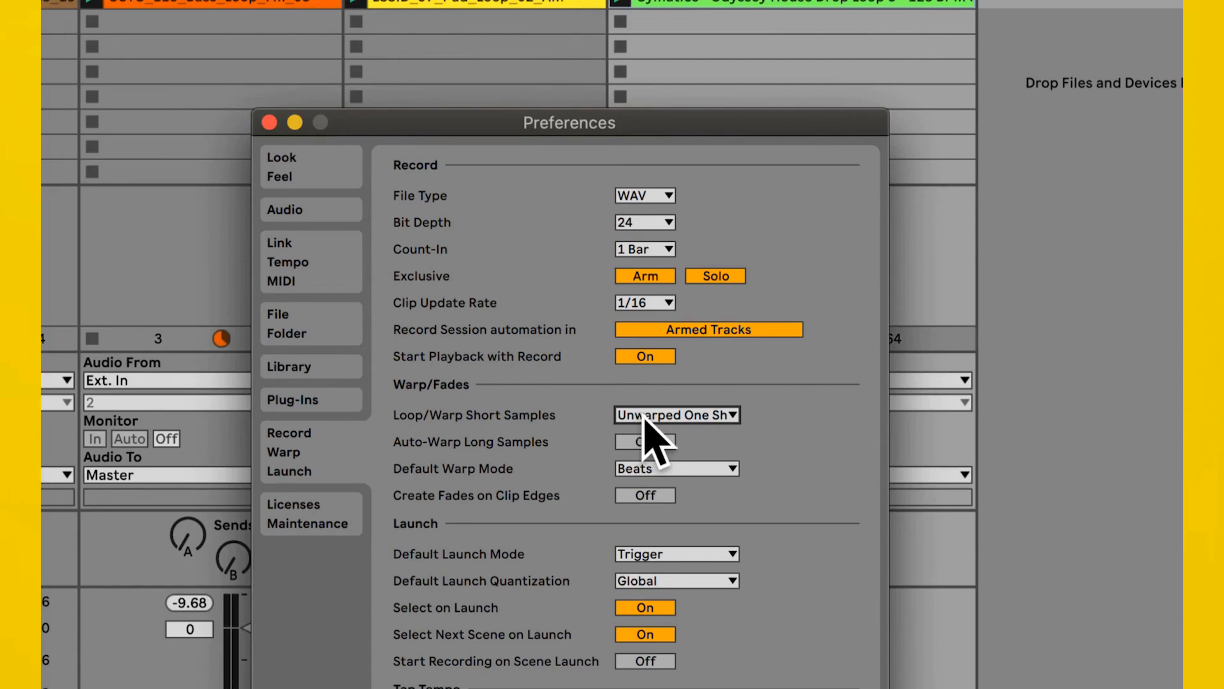
Toggle Auto-Warp Long Samples on and back off, and close the preferences
click(646, 441)
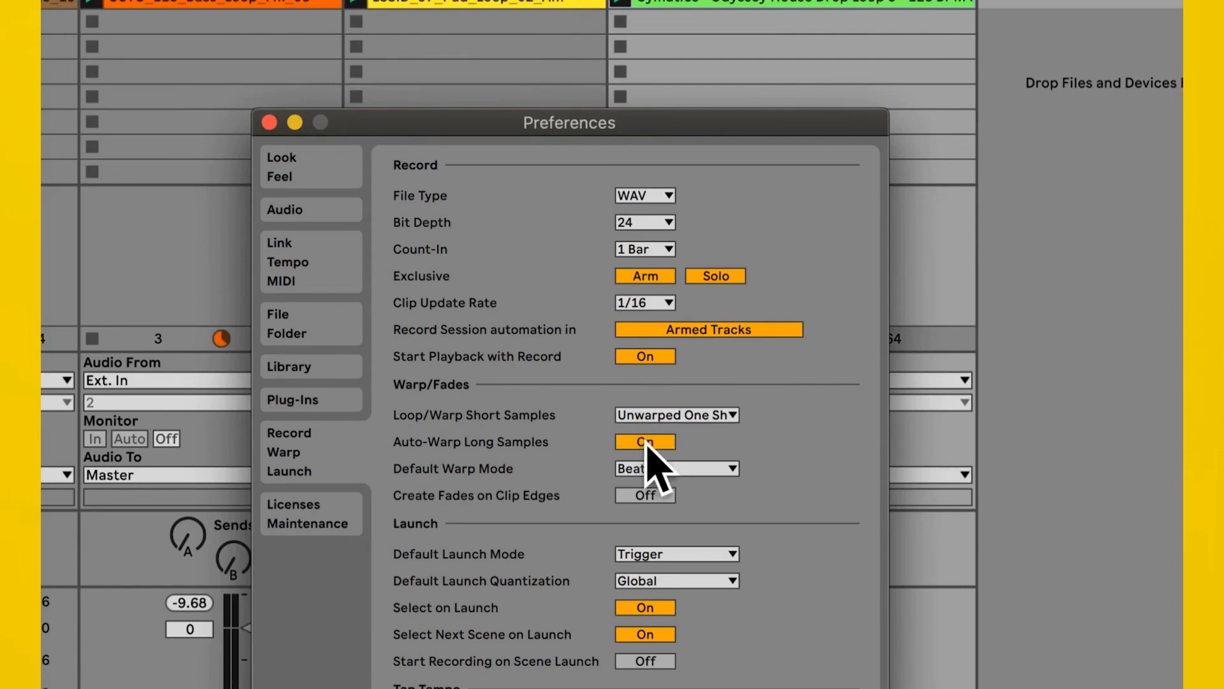
click(648, 442)
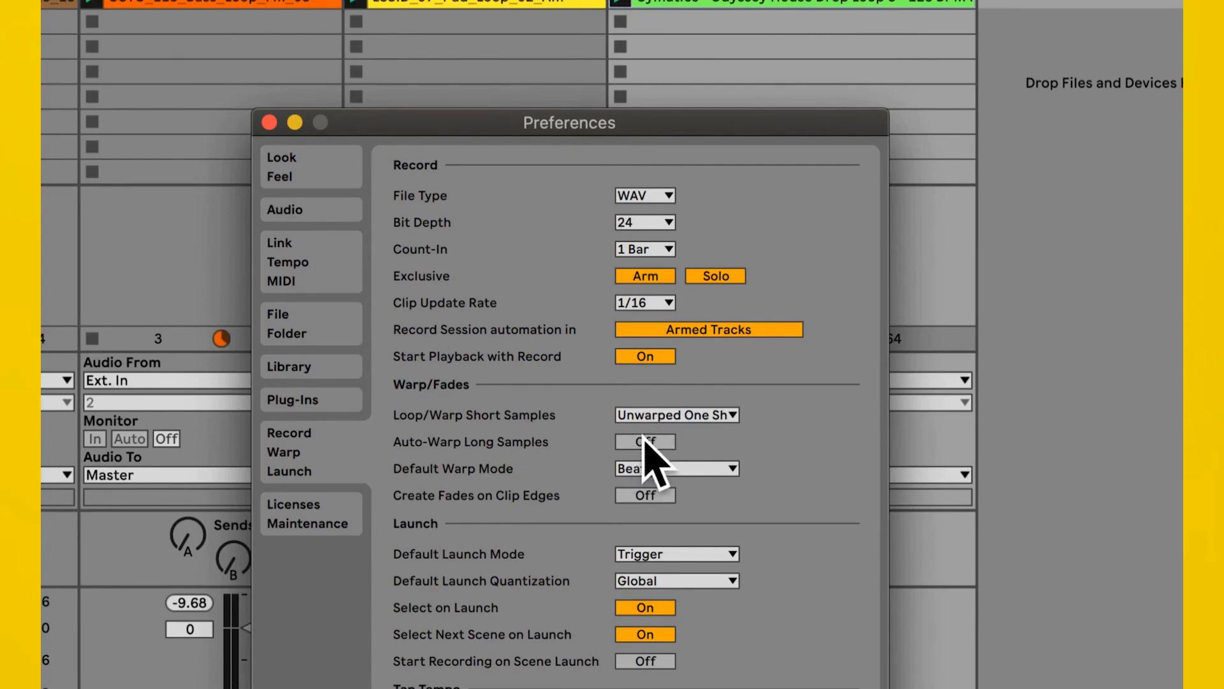
key(Escape)
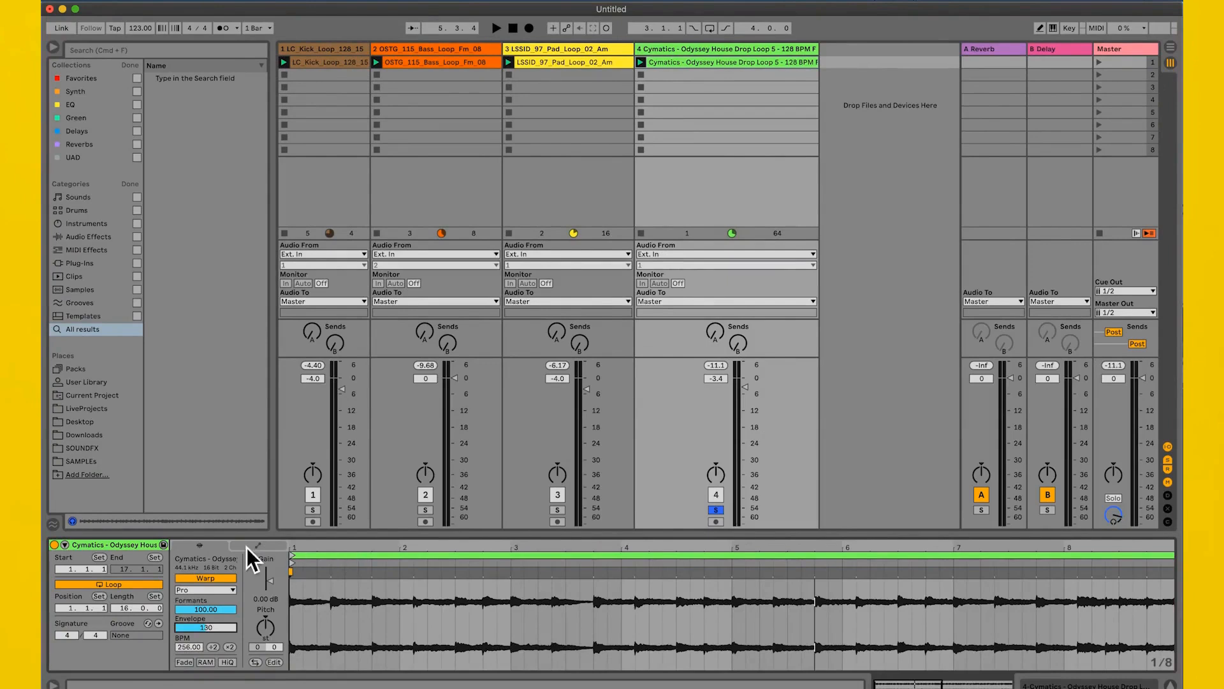
Halve the Cymatics clip's tempo to 128 BPM and briefly play it soloed
drag(305, 553, 305, 606)
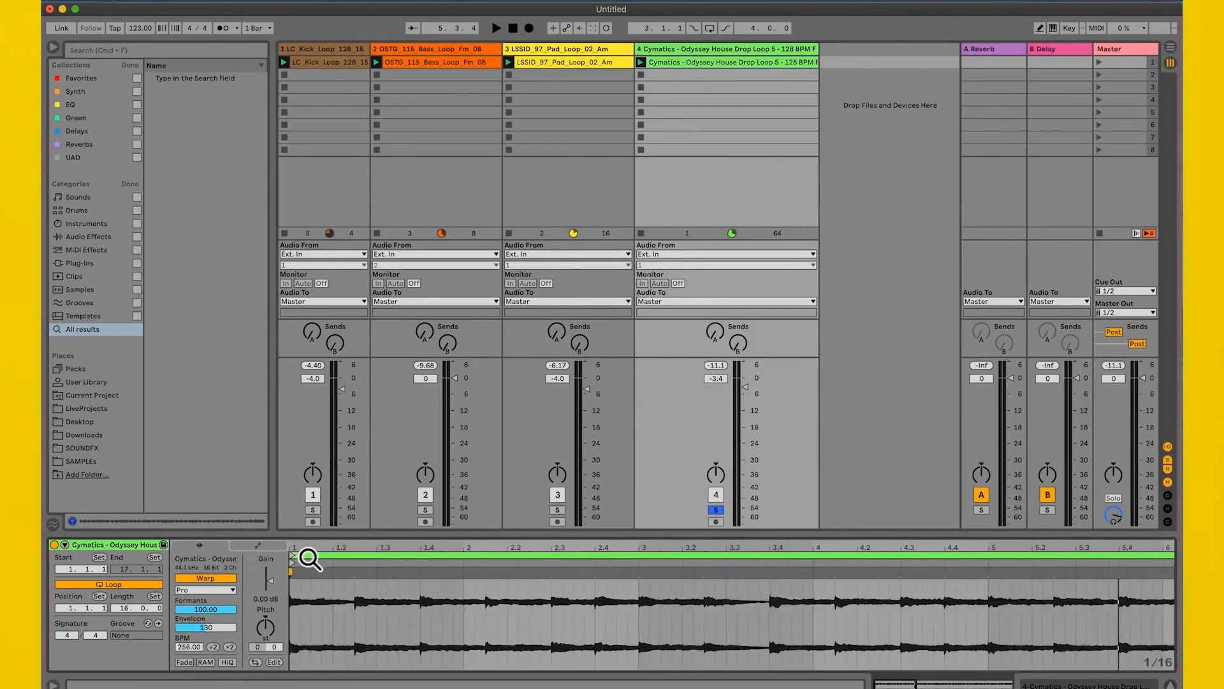
click(213, 647)
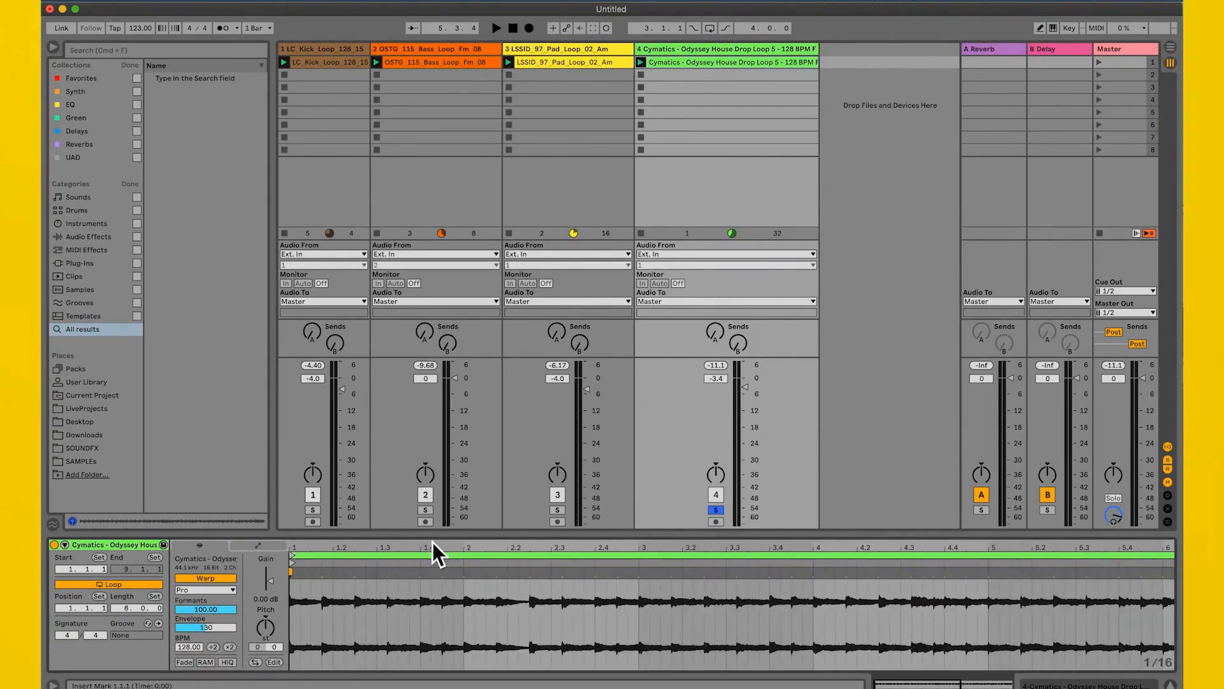
key(space)
key(space)
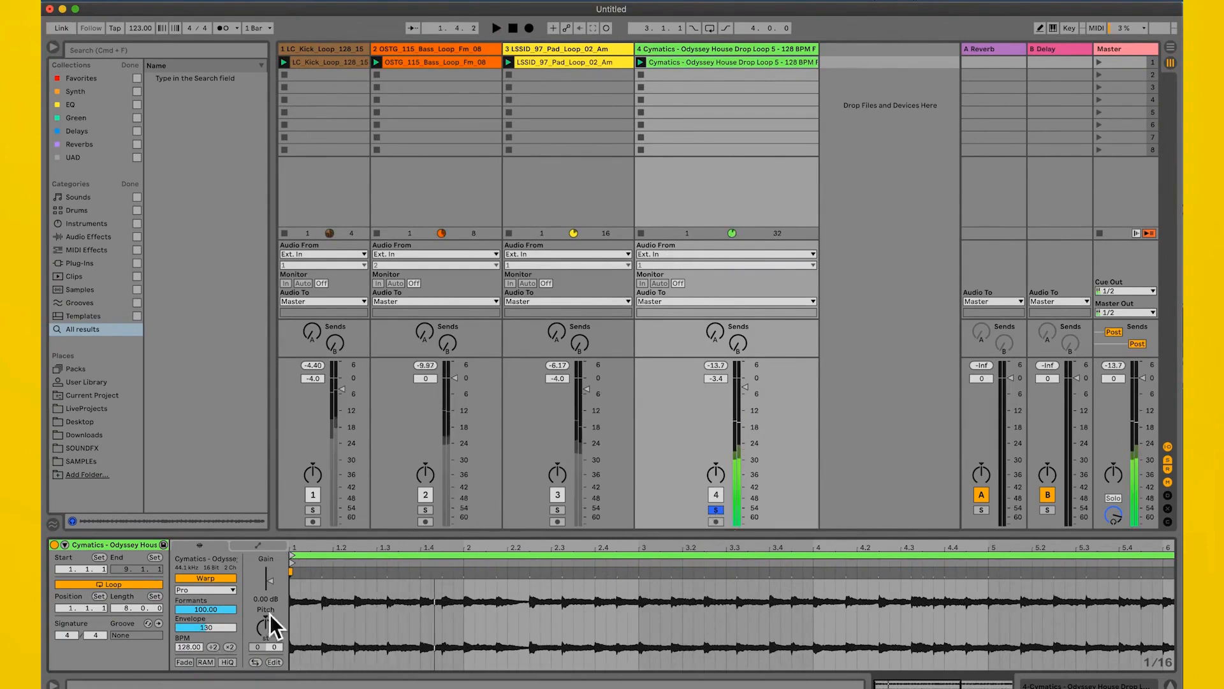
Examine the warp and downbeat commands available at the very start of the Cymatics clip
drag(299, 548, 300, 600)
click(298, 579)
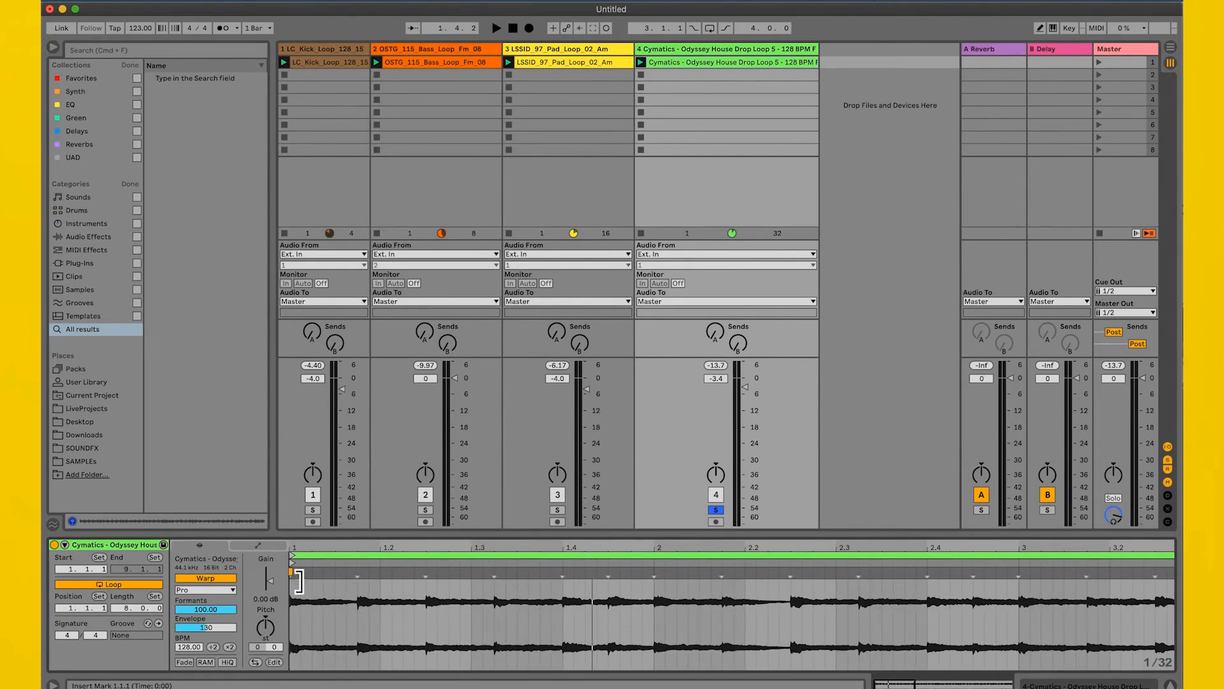
right_click(298, 579)
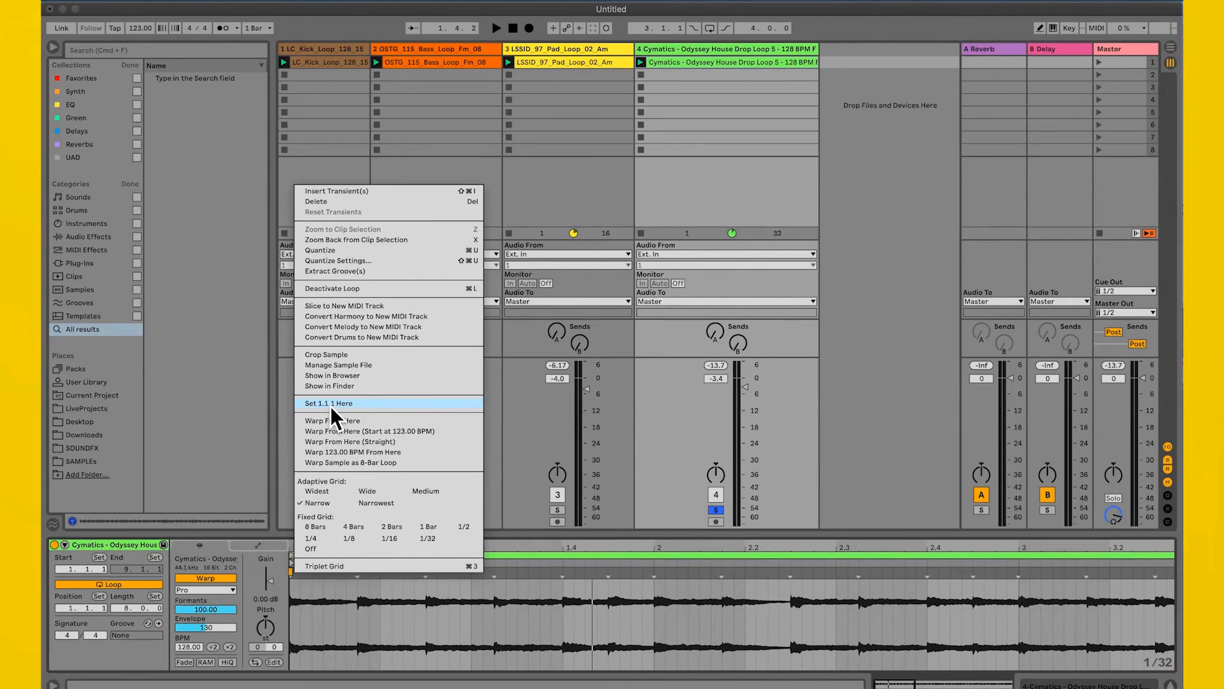
click(345, 602)
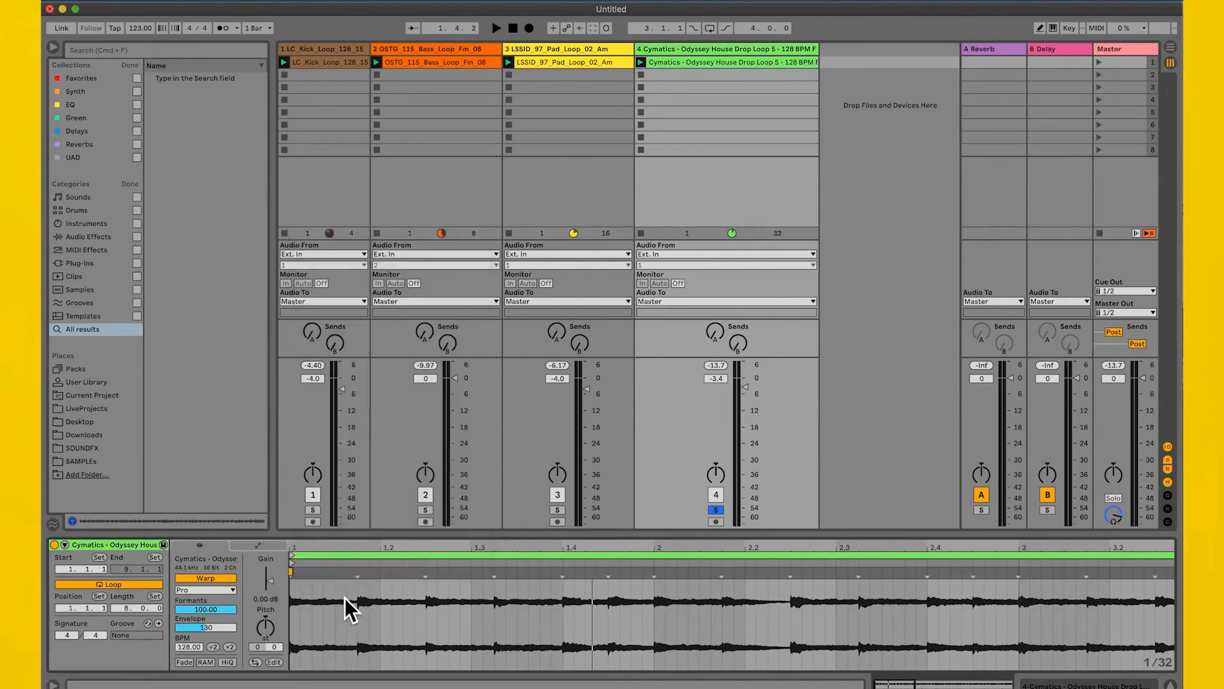
Add a warp marker on the Cymatics clip's transient at 1.2.3 and set that point as 1.1.1
drag(361, 551, 409, 639)
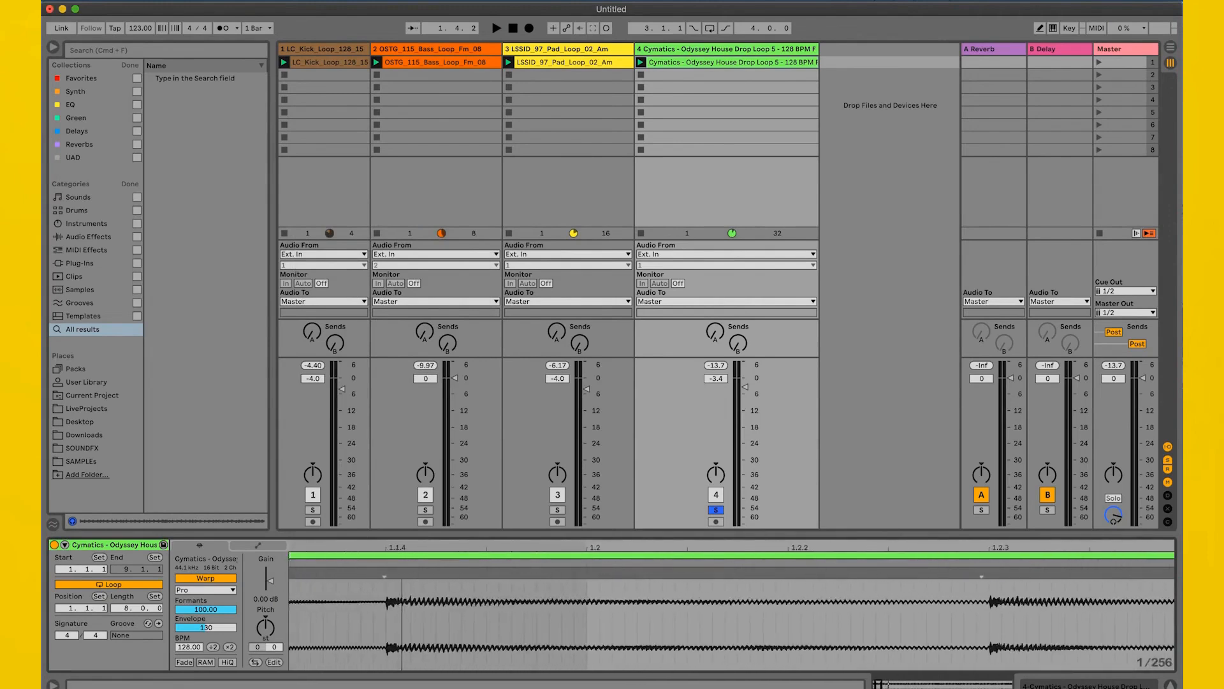
drag(409, 554, 526, 559)
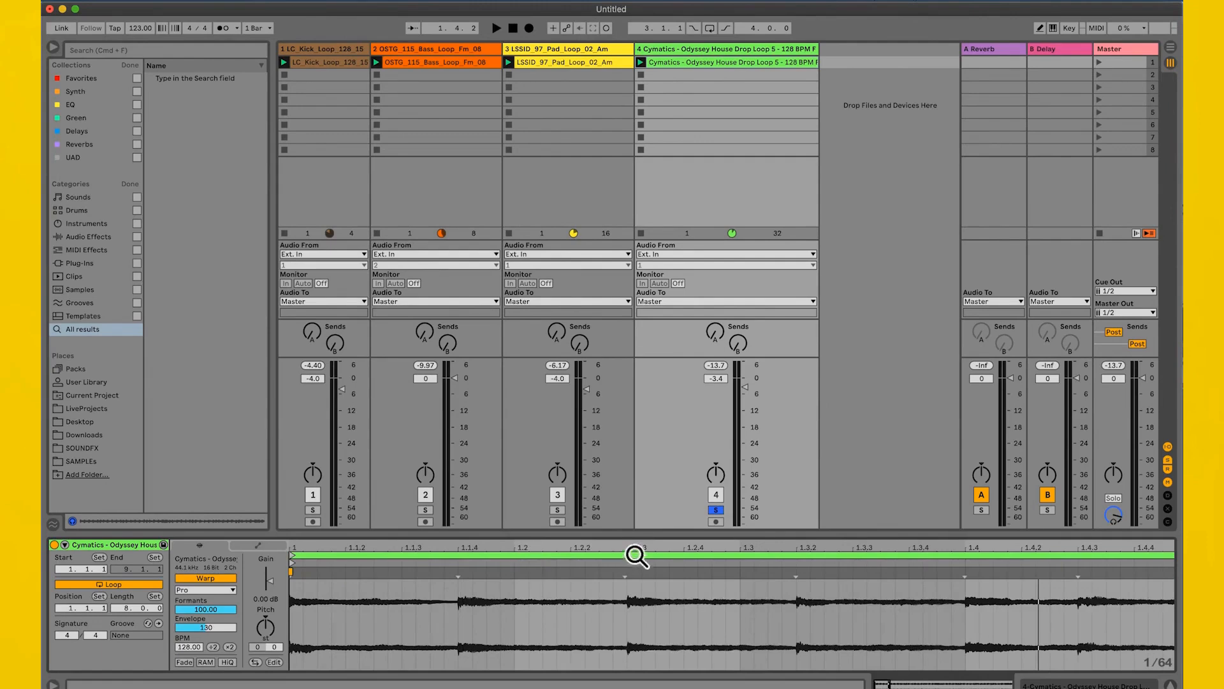
drag(634, 556, 631, 575)
click(621, 575)
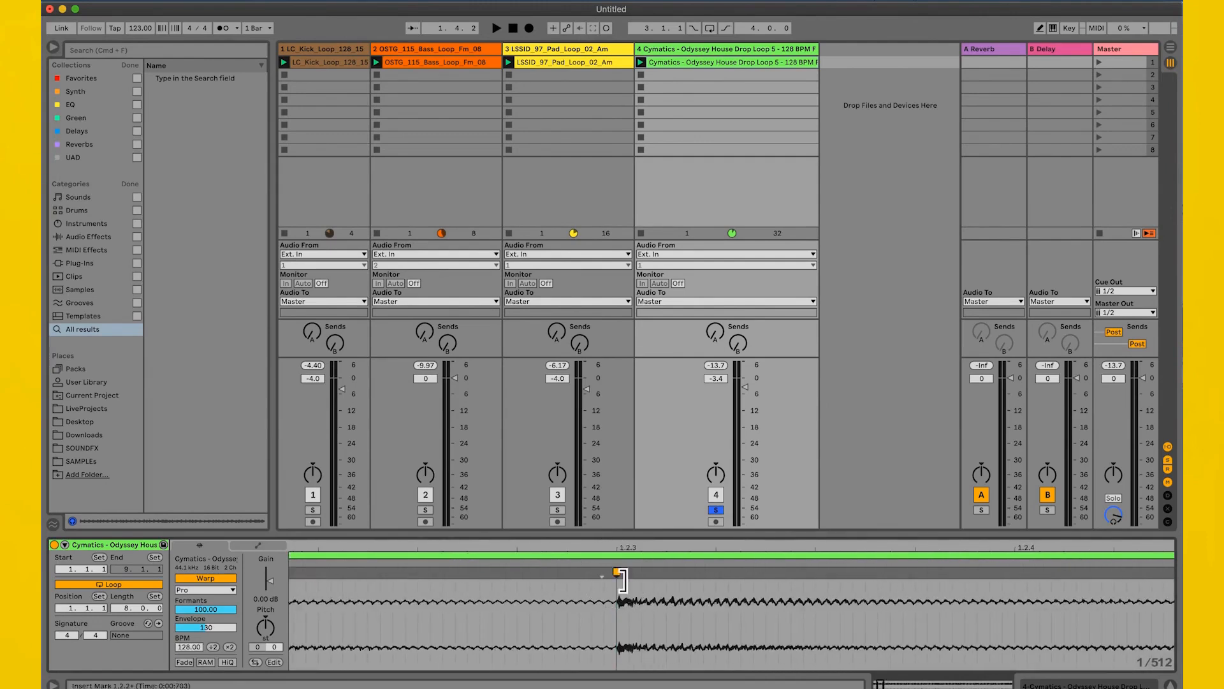
right_click(623, 577)
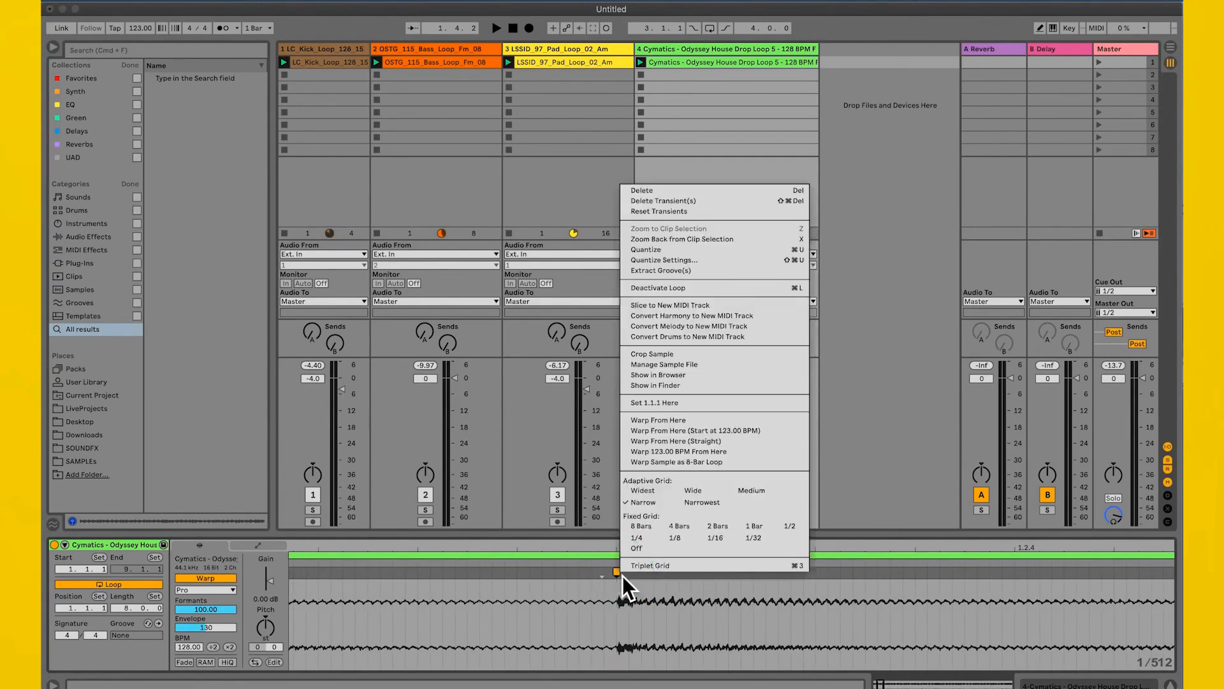
click(653, 402)
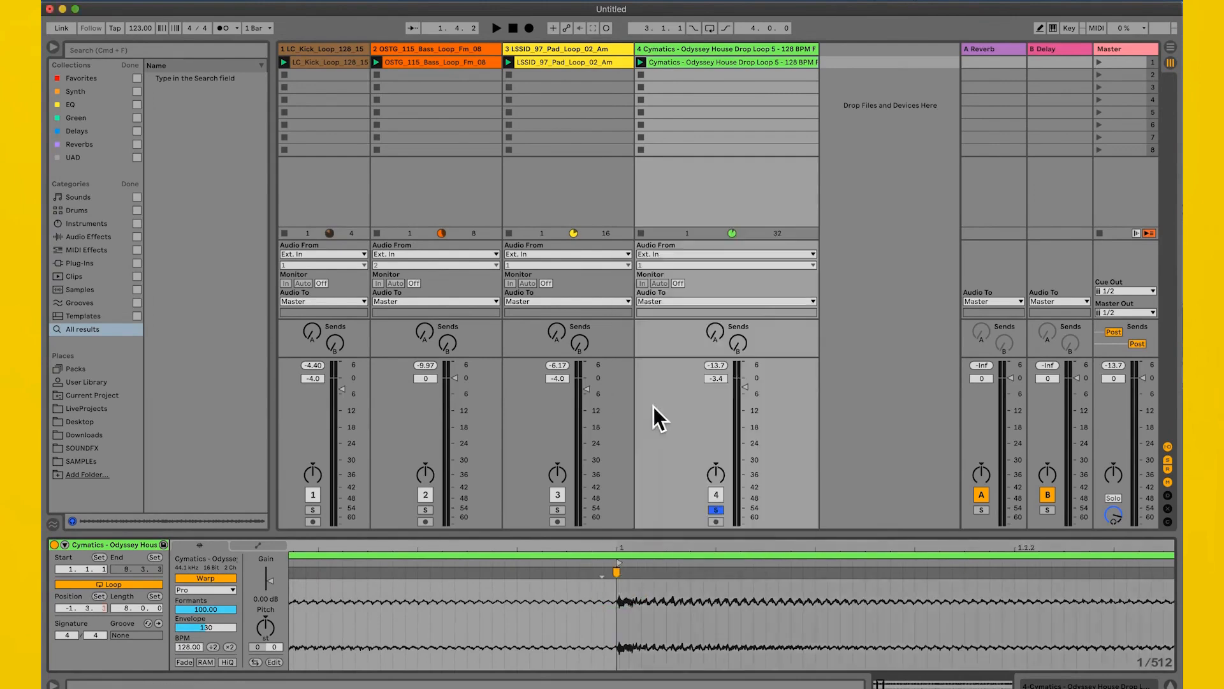
Play the Cymatics clip briefly and examine the warp commands available at its 1.1.1 marker
drag(633, 549, 632, 443)
drag(416, 552, 395, 550)
key(space)
key(space)
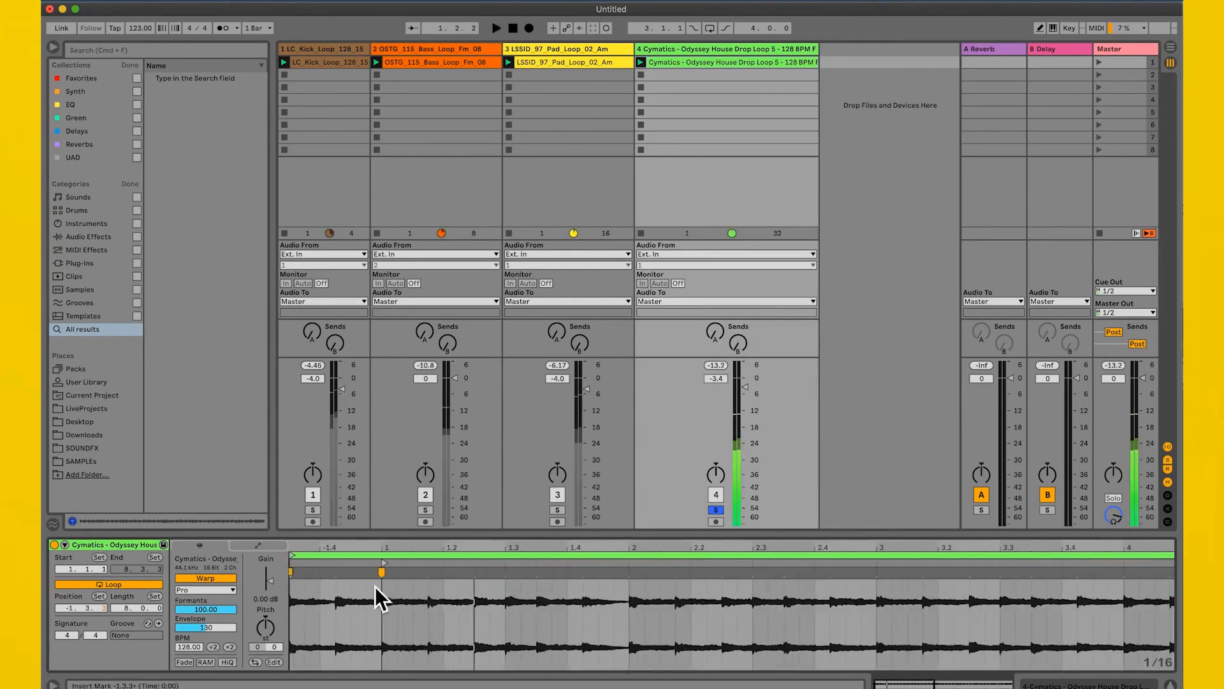
right_click(385, 576)
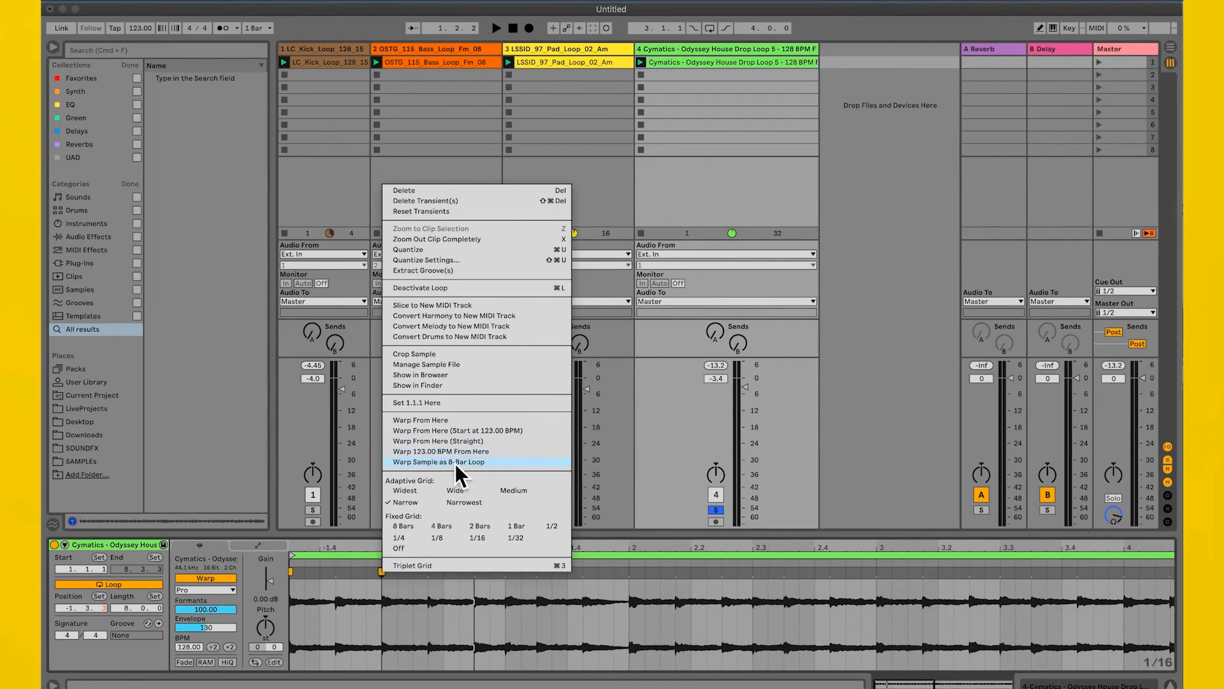
click(365, 572)
drag(390, 559, 377, 555)
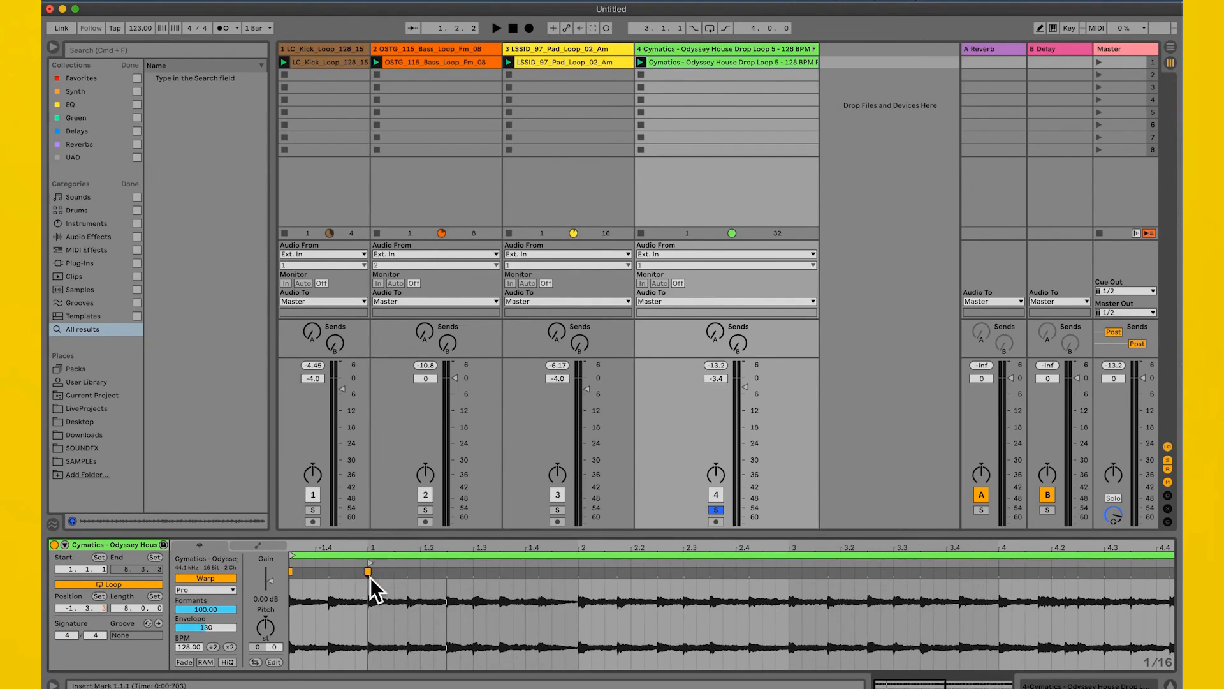
right_click(370, 577)
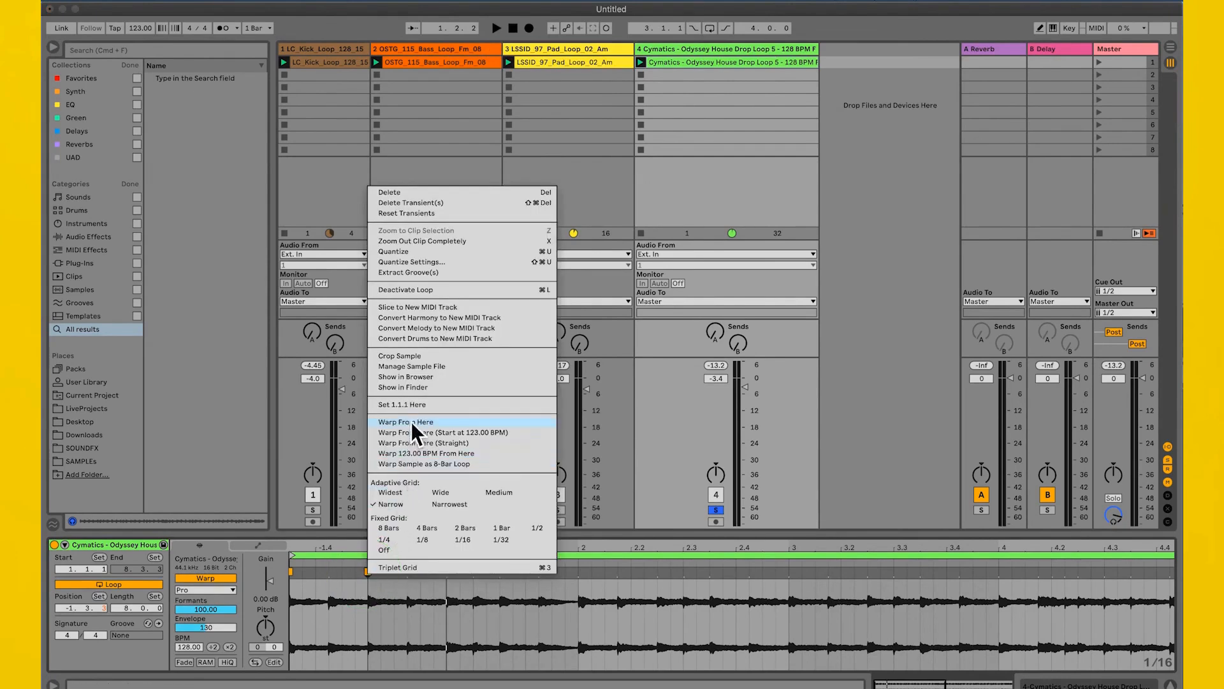
click(376, 591)
Add warp markers on the five consecutive transients following 1.1.1 in the first bar of the Cymatics clip
drag(410, 554, 558, 557)
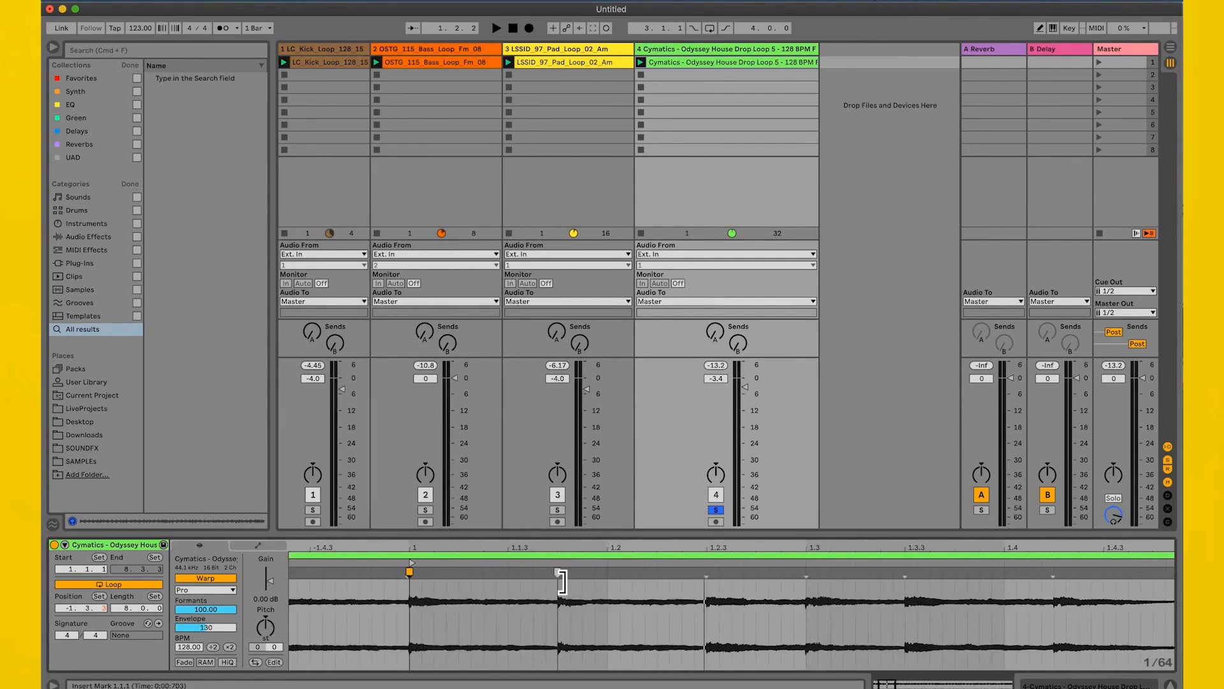
double_click(559, 573)
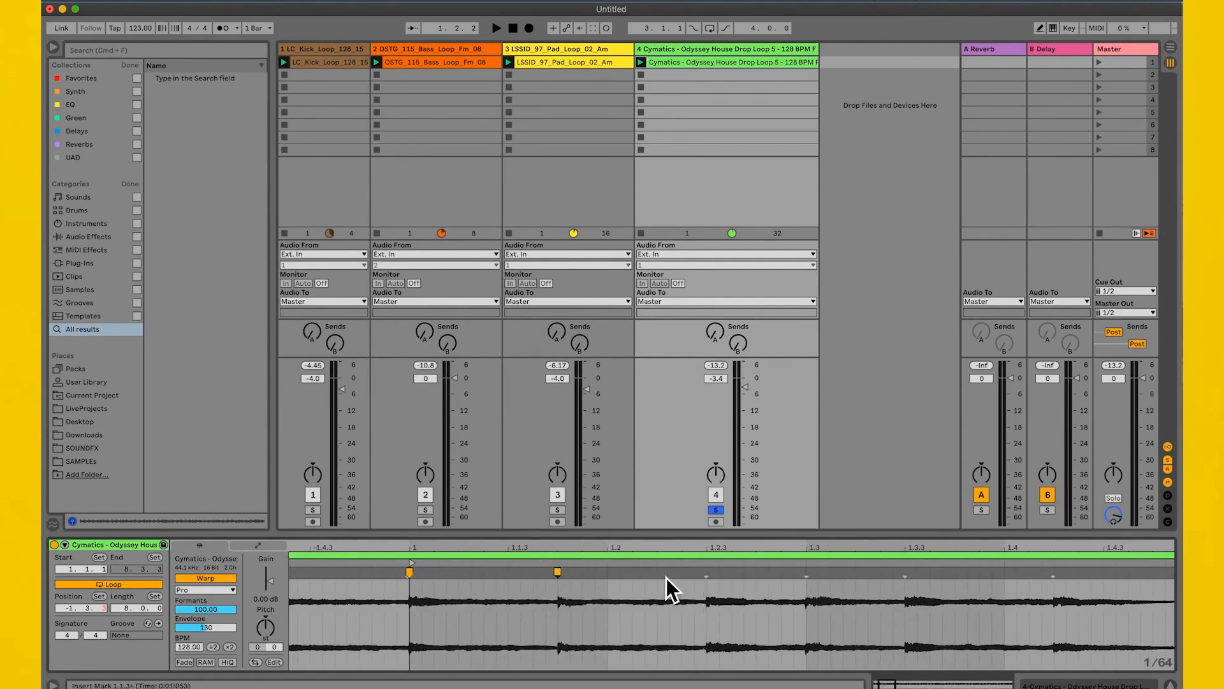
double_click(707, 574)
double_click(808, 574)
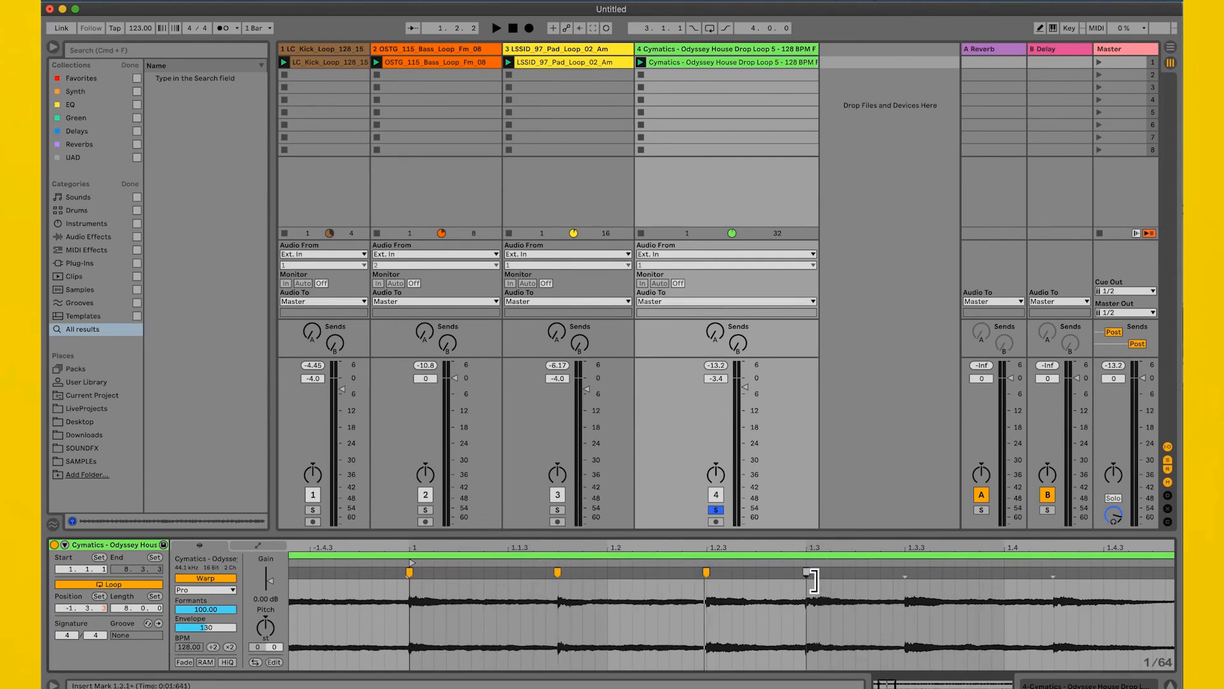
double_click(908, 574)
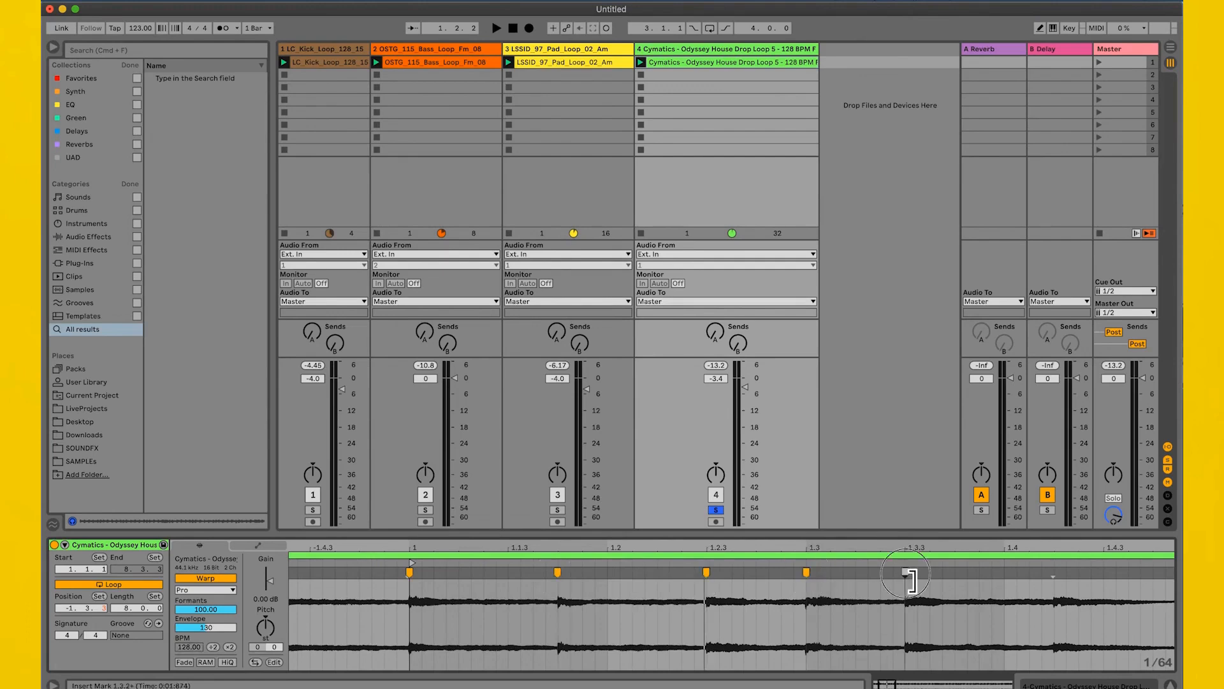
double_click(1053, 573)
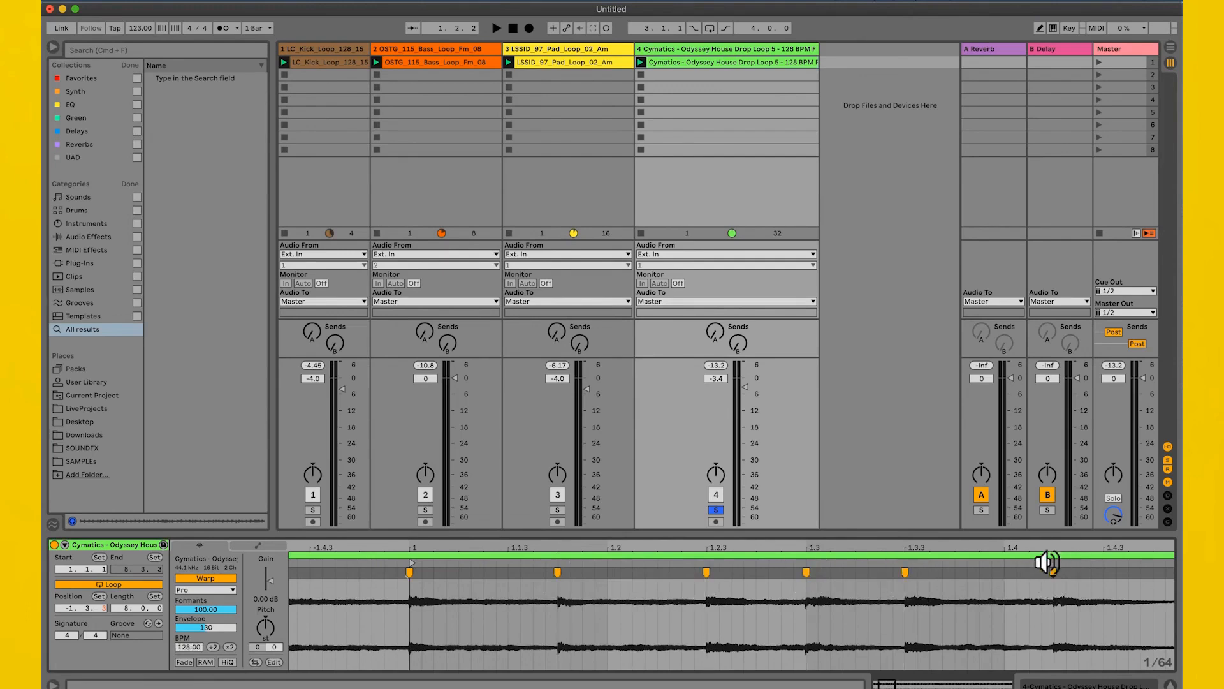
Move the second, third and fourth warp markers of the Cymatics clip earlier to 1.1.3, 1.2.1 and 1.2.3
drag(1030, 549, 921, 545)
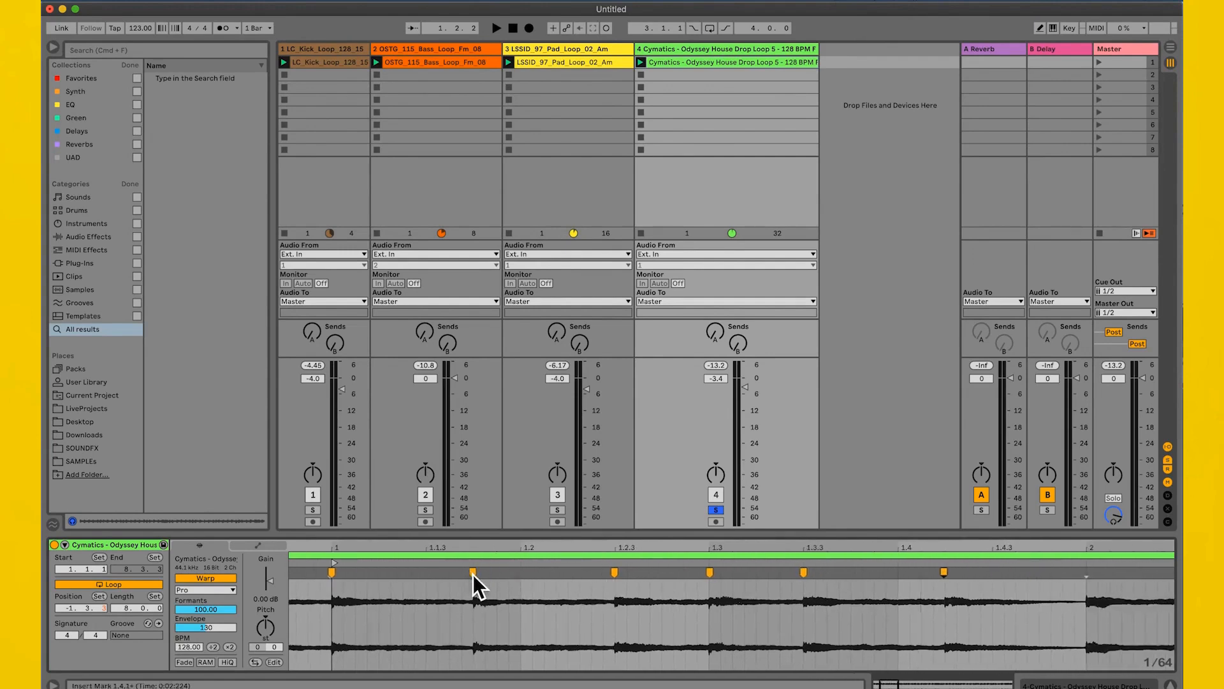
drag(474, 572, 431, 572)
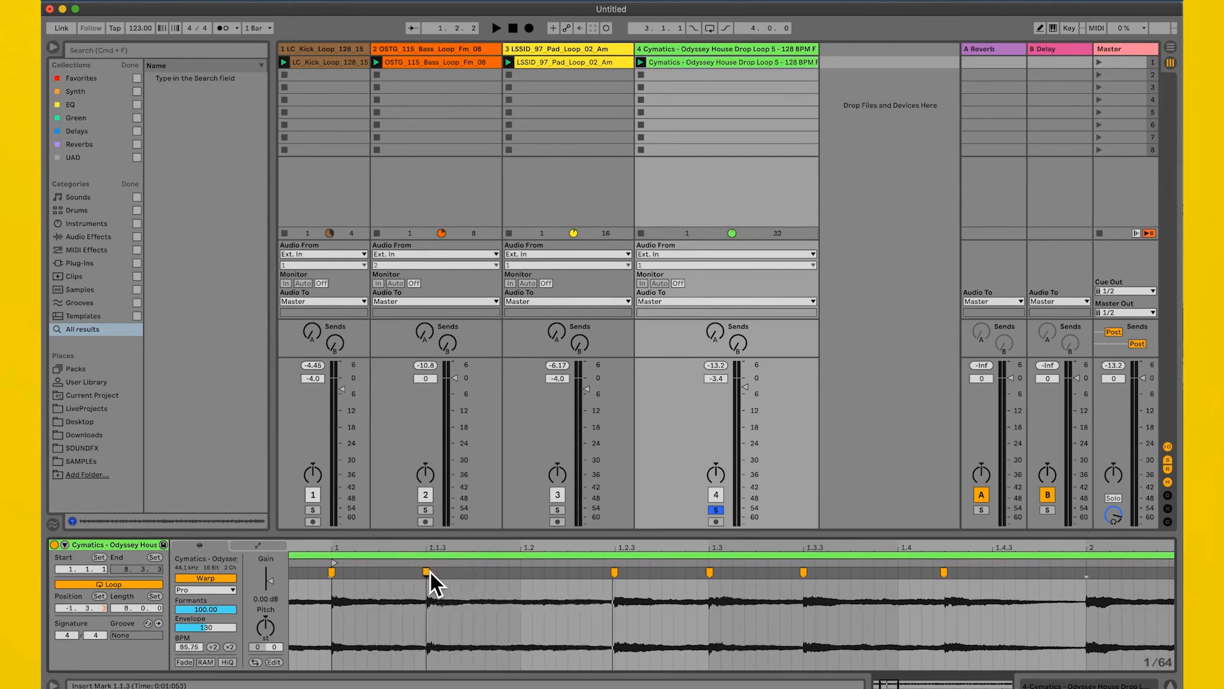
drag(613, 575, 523, 572)
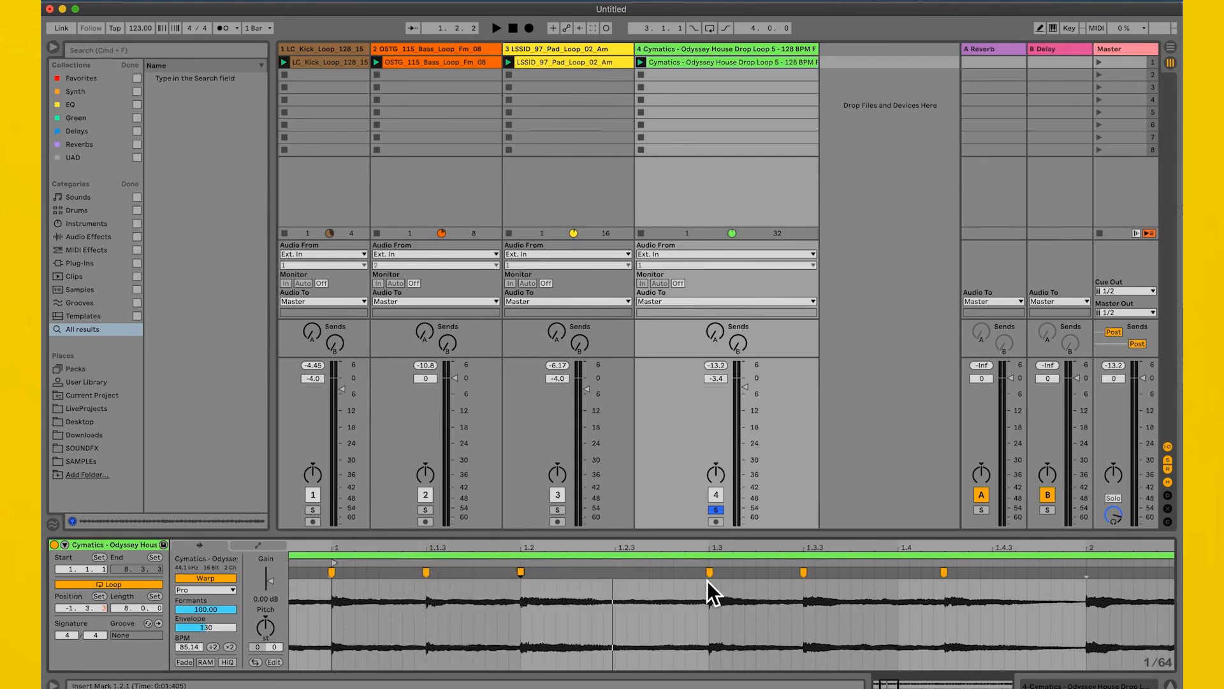
drag(711, 574, 626, 576)
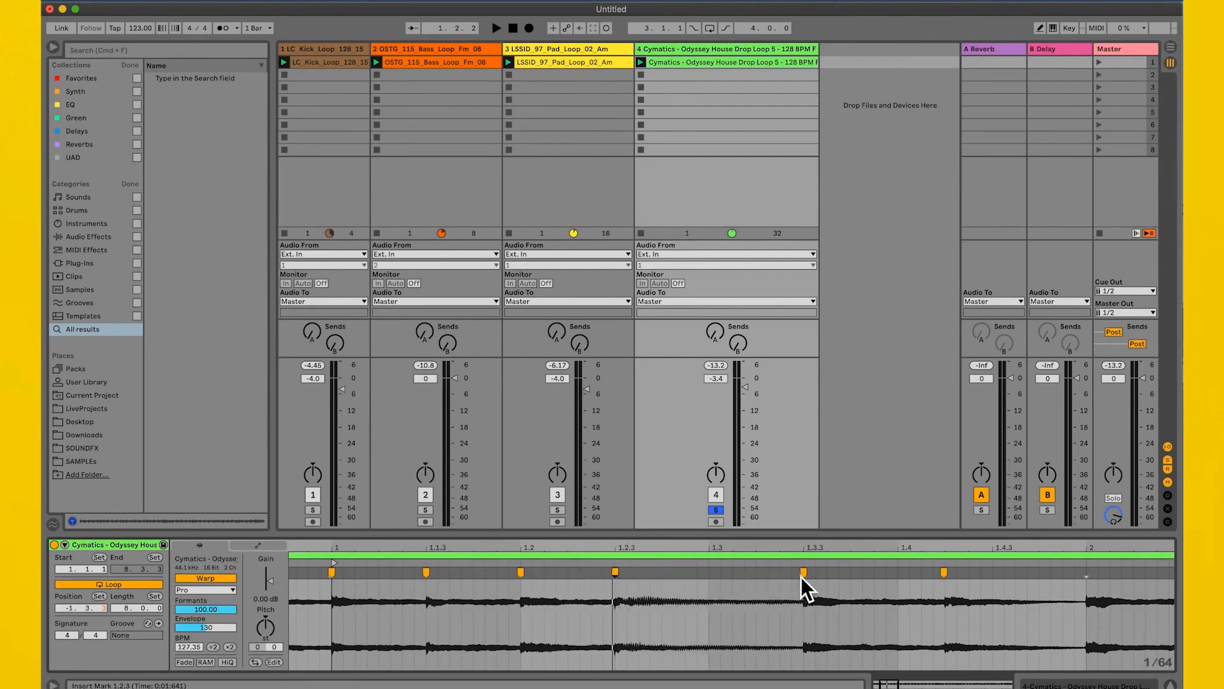
Launch the first scene and place a warp marker at 3.2.1 on the nearby Cymatics transient
click(1104, 67)
click(760, 62)
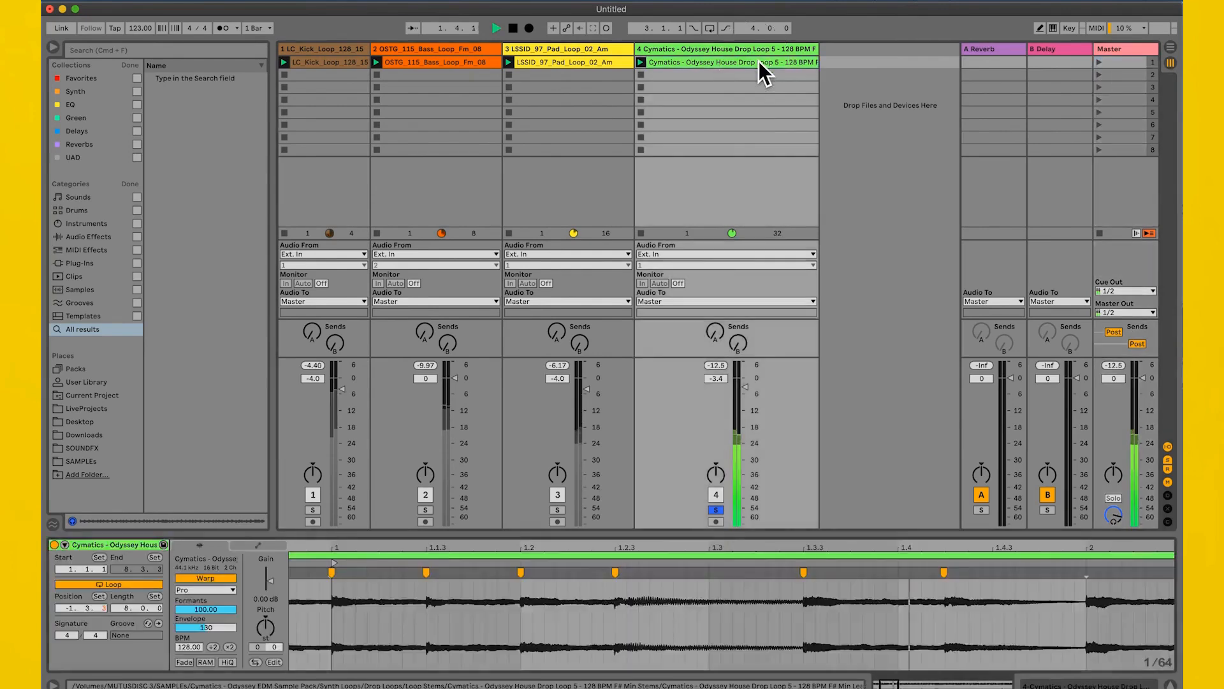
mouse_move(660, 550)
mouse_down()
mouse_move(660, 562)
mouse_move(660, 544)
mouse_up()
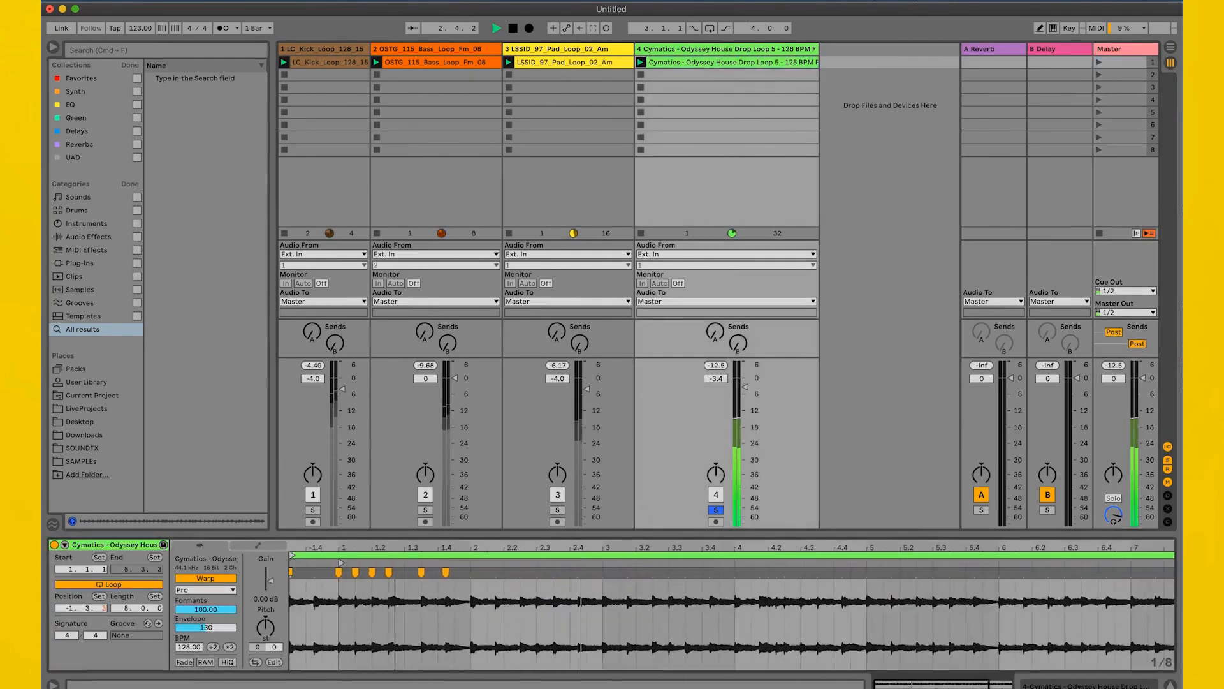
drag(611, 578, 640, 577)
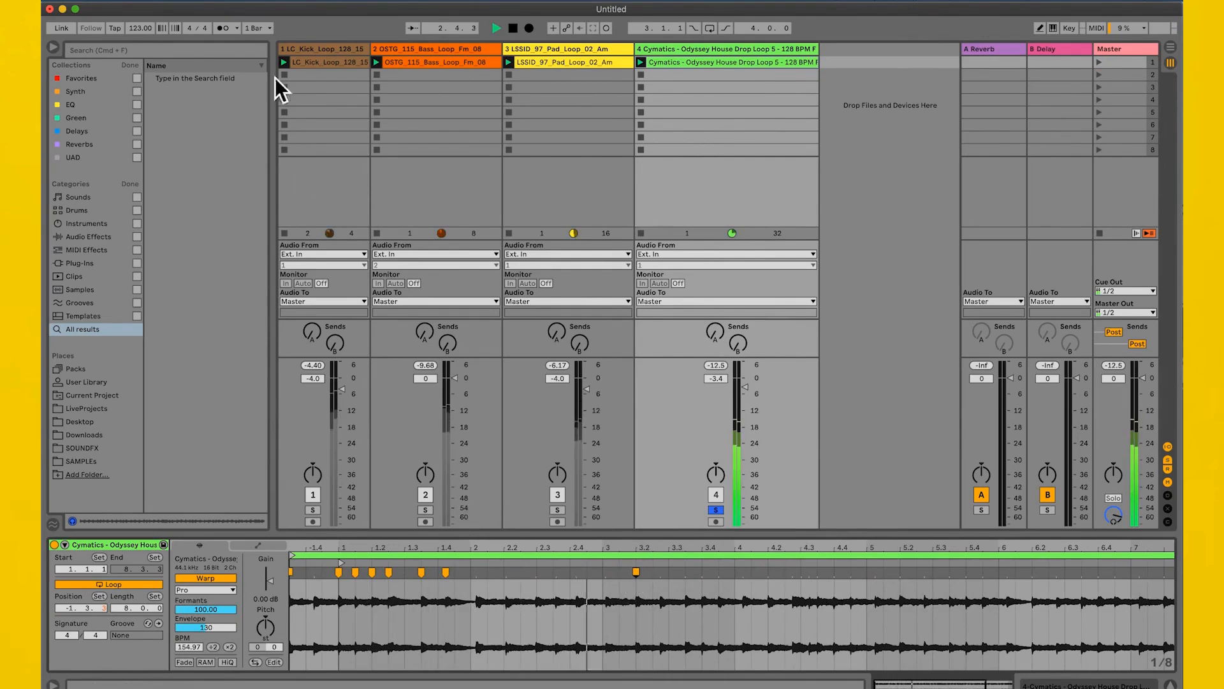
Turn on the metronome, listen to the Cymatics clip against it, and stop playback
click(223, 28)
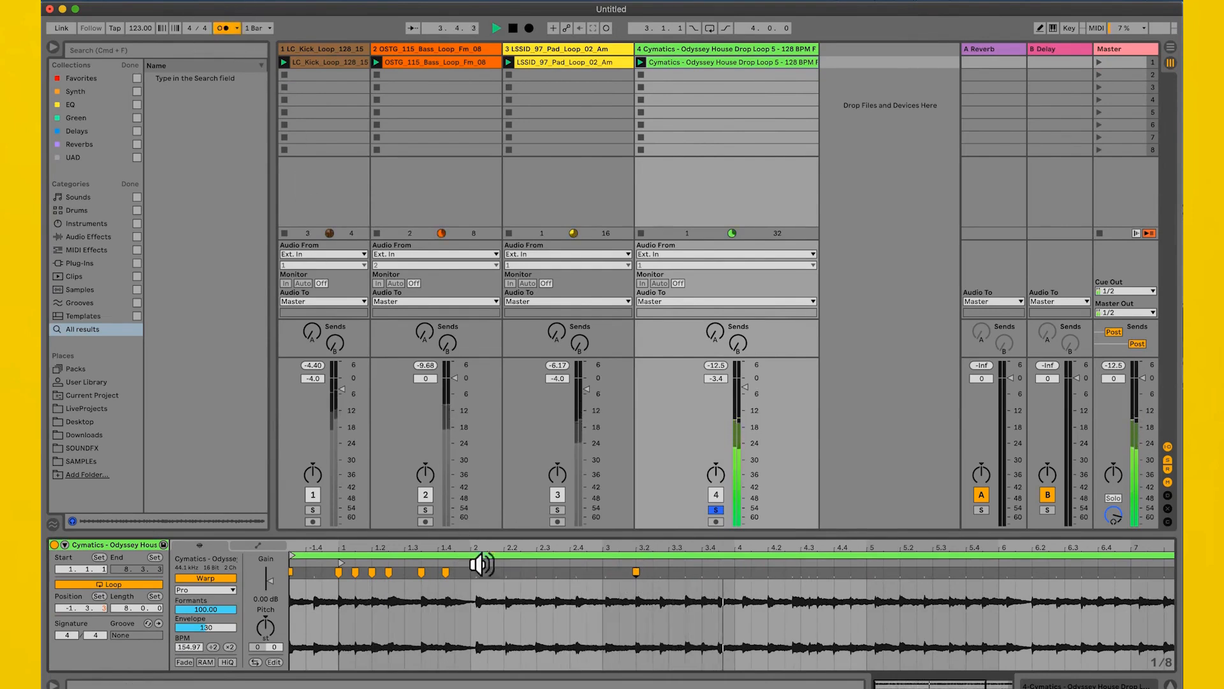
drag(462, 549, 534, 580)
key(space)
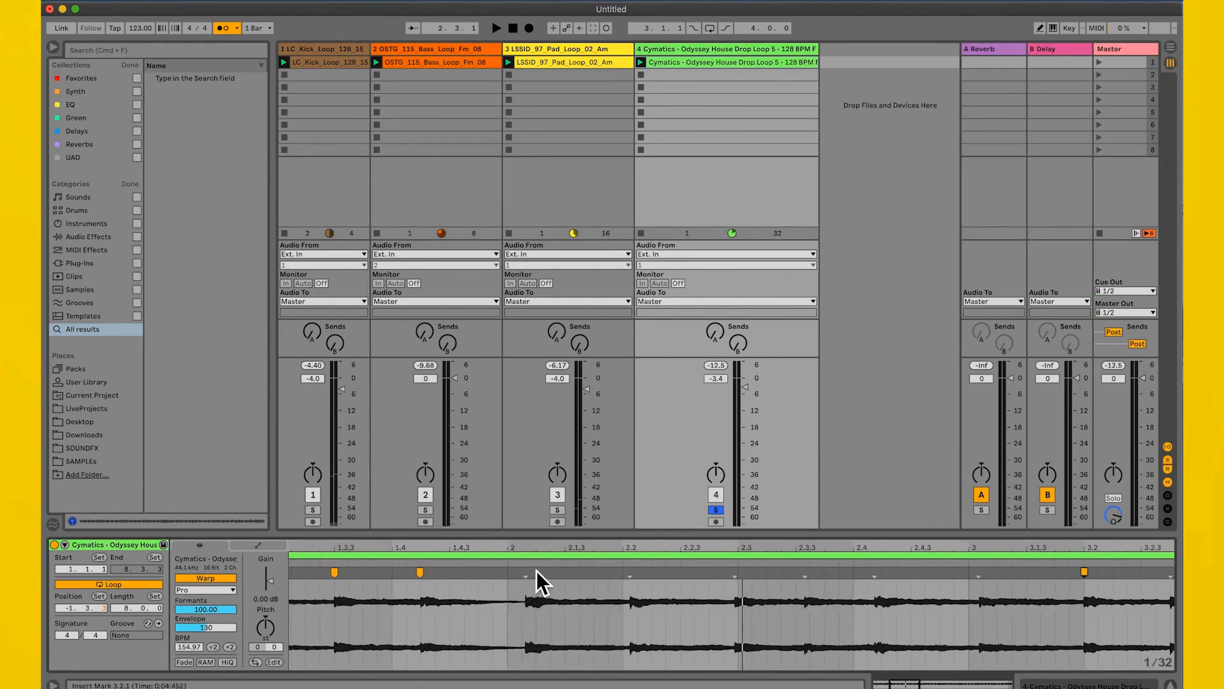
Add warp markers on the next Cymatics transients and align them to 2.1.1, 2.2.1 and 2.3.1
double_click(529, 574)
drag(529, 574, 513, 573)
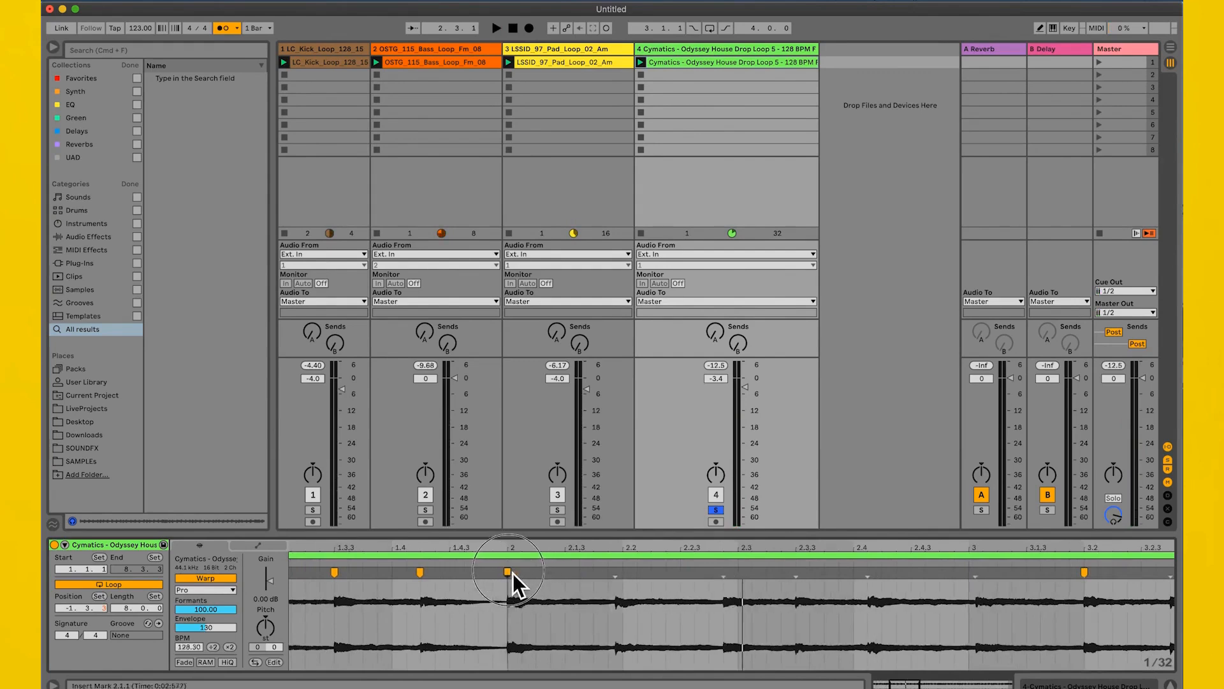
mouse_move(623, 555)
mouse_down()
mouse_move(615, 586)
mouse_move(614, 573)
mouse_move(630, 575)
mouse_up()
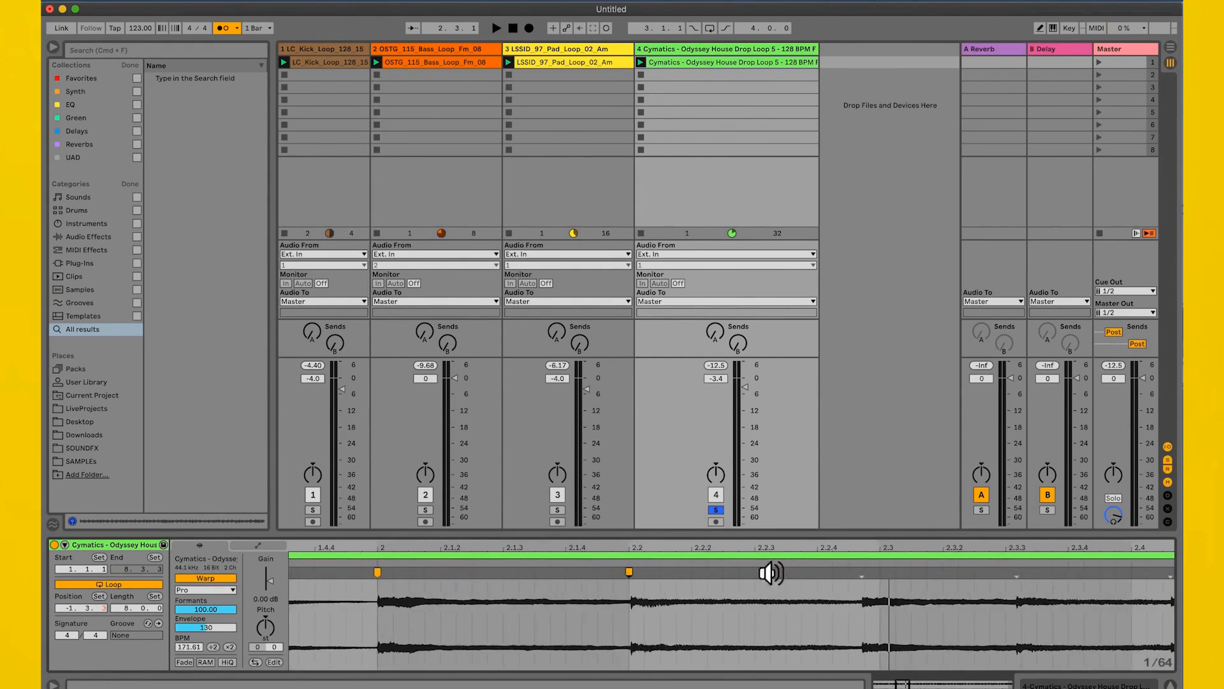
double_click(867, 577)
drag(867, 575, 882, 574)
Try the Beats warp mode on the Cymatics clip, listen briefly, and return to Pro
click(217, 591)
click(210, 602)
drag(361, 557, 384, 500)
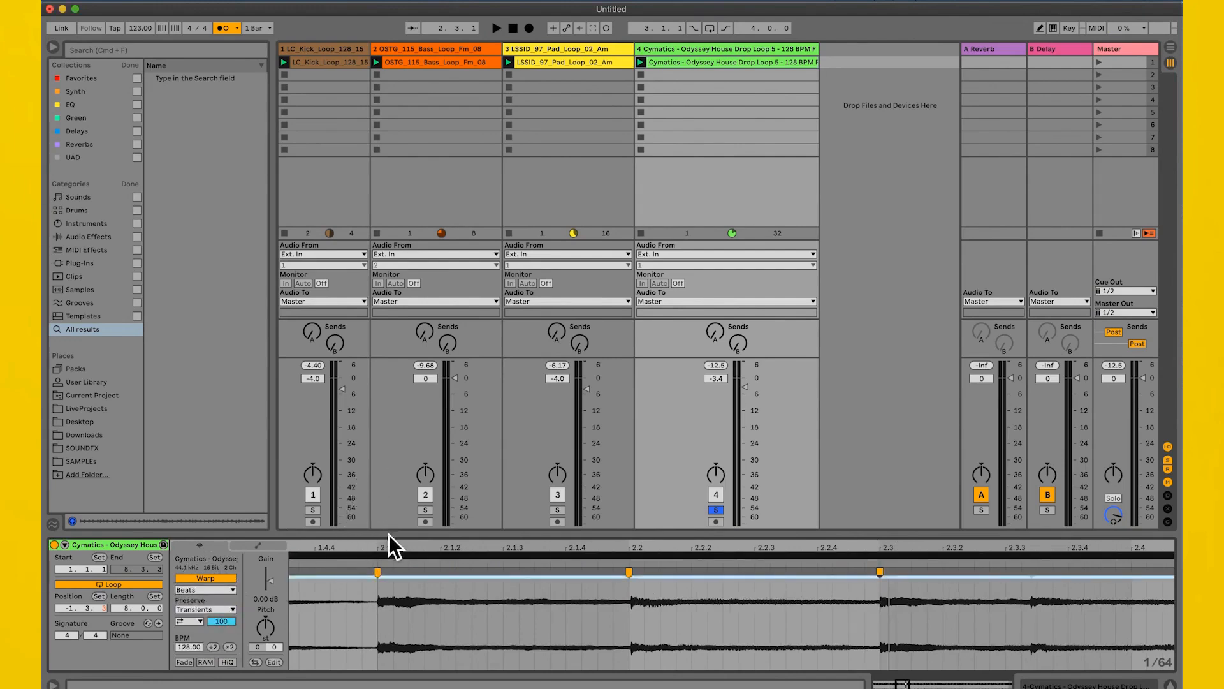
drag(395, 549, 400, 472)
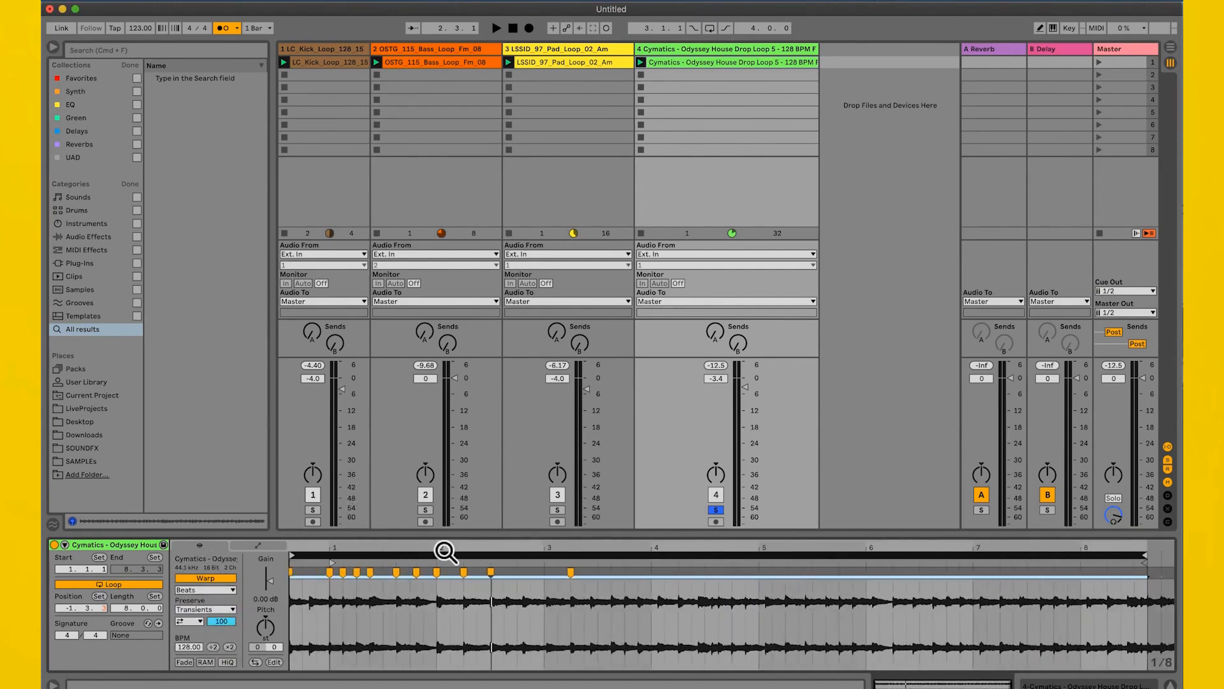
key(space)
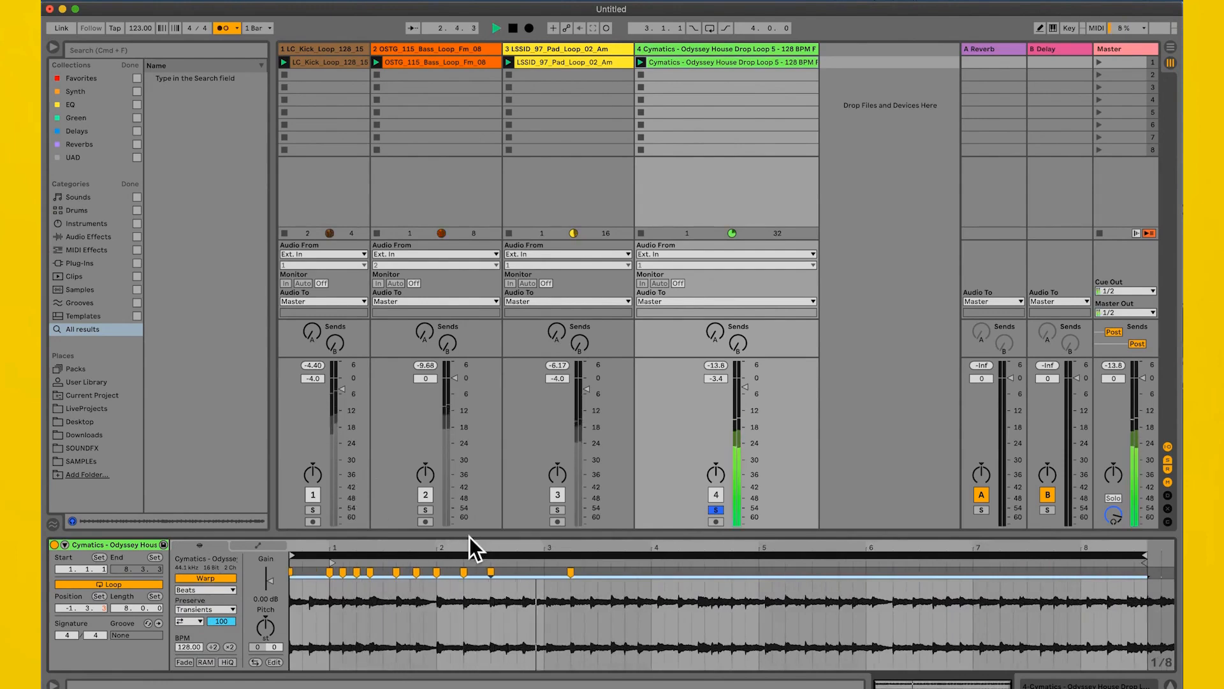
key(space)
click(221, 591)
click(204, 651)
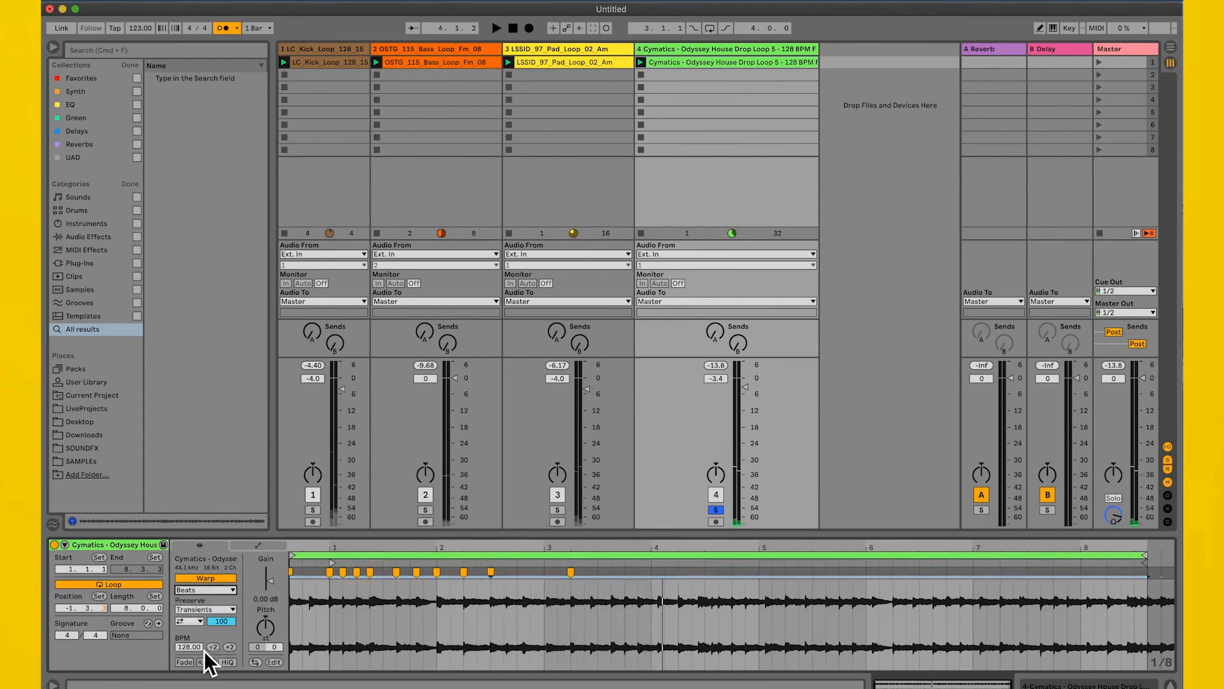
Play the Cymatics clip, stop it, and add warp markers that align its transients to 2.3.3 and 2.4.1
key(space)
drag(483, 560, 482, 597)
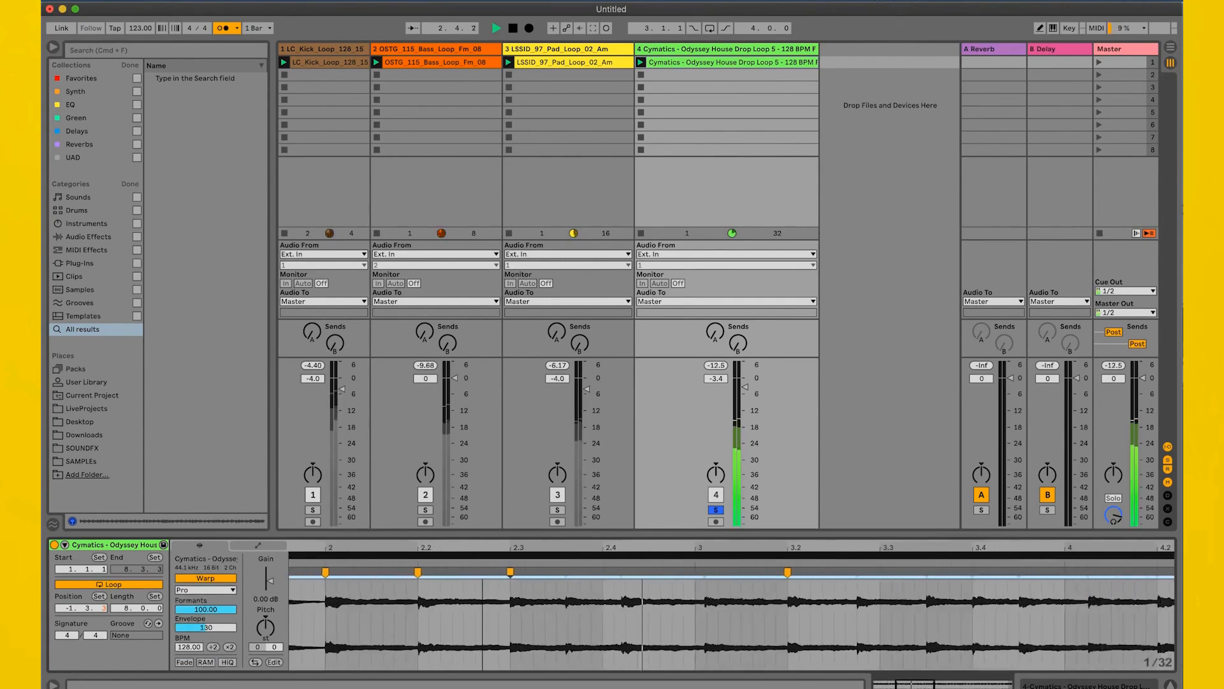
drag(612, 553, 612, 577)
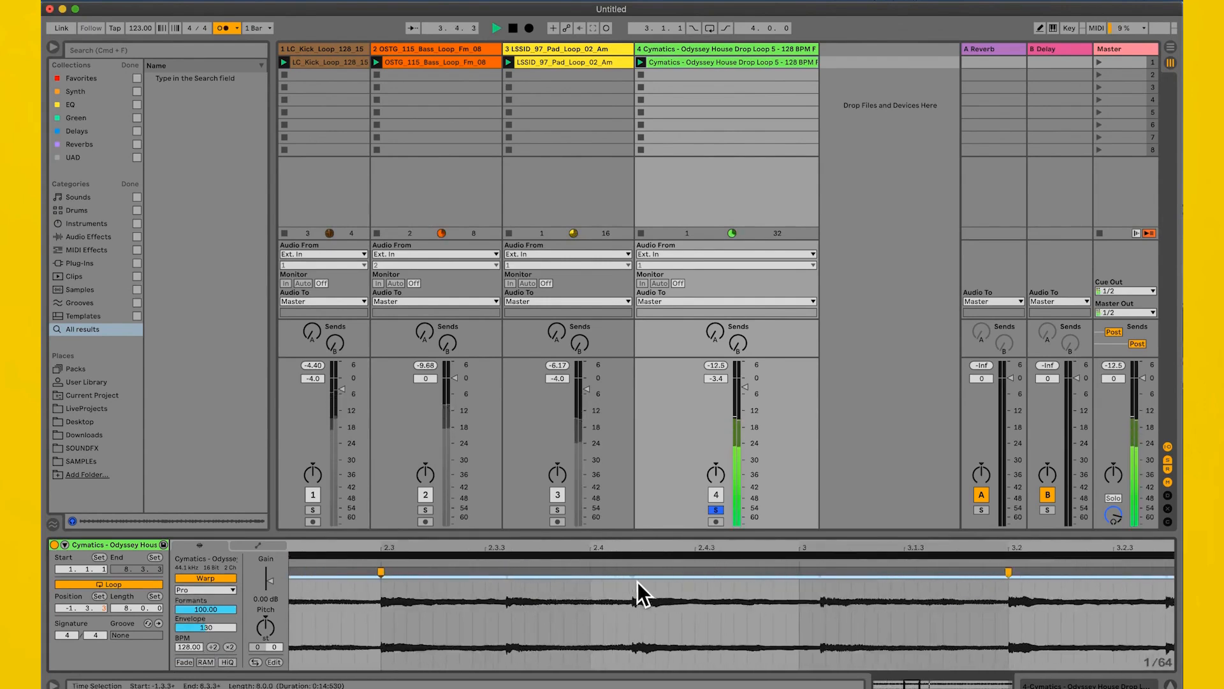
drag(500, 554, 504, 569)
key(space)
double_click(670, 572)
drag(671, 573, 625, 573)
double_click(909, 575)
mouse_move(912, 575)
mouse_down()
mouse_move(856, 576)
mouse_move(848, 552)
mouse_move(628, 569)
mouse_up()
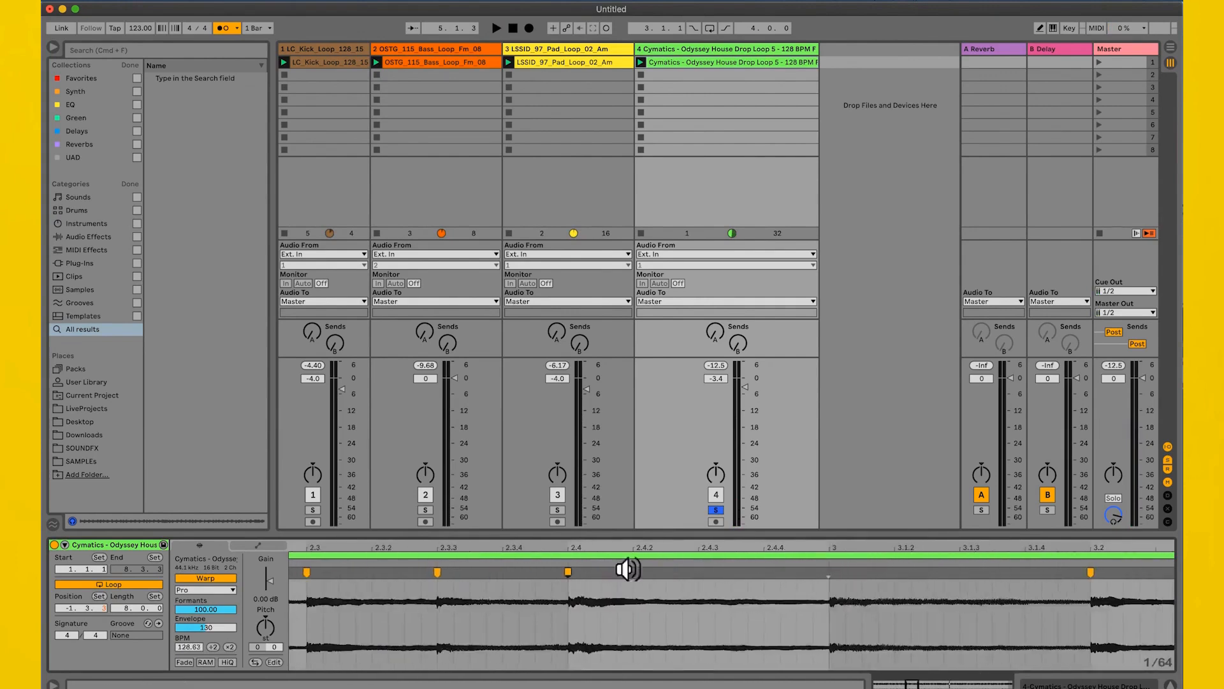
Add warp markers on the Cymatics transients at 3.1.1 and near 3.3, aligning the latter to 3.3.1
double_click(830, 572)
drag(841, 555, 717, 554)
double_click(1041, 572)
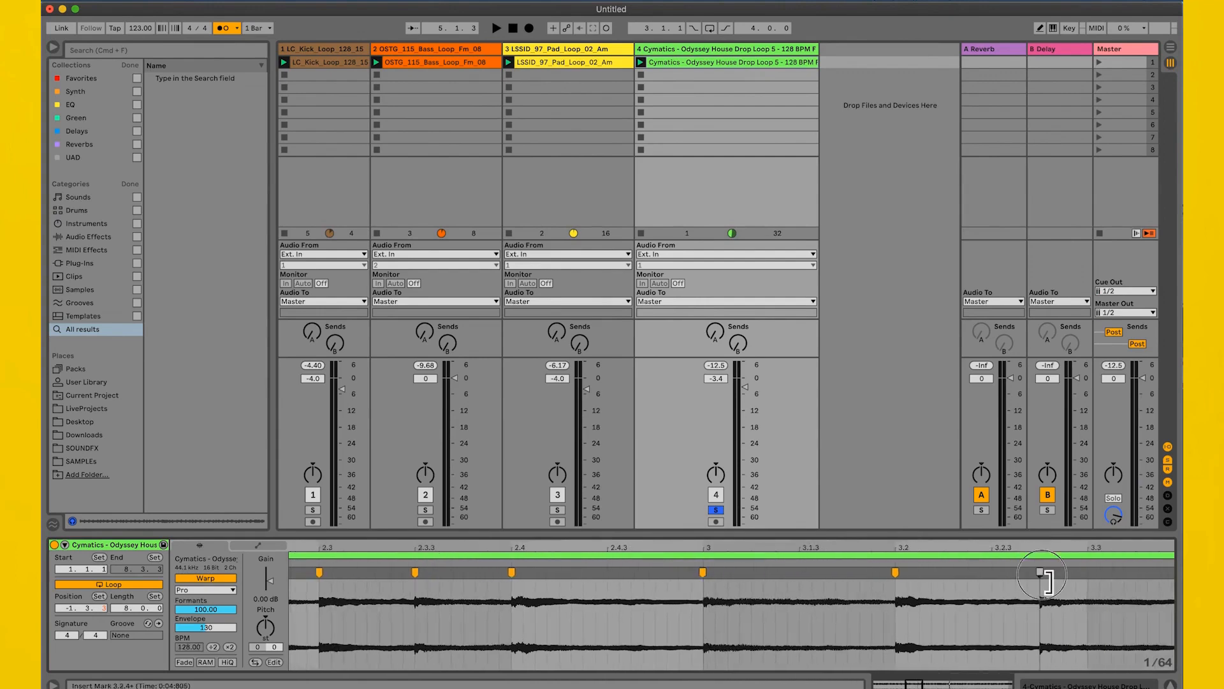
mouse_move(1041, 572)
mouse_down()
mouse_move(1093, 572)
mouse_move(468, 553)
mouse_up()
Add warp markers on the following Cymatics transients at 3.4.1, 3.4.3 and 4.1.1
double_click(607, 572)
drag(608, 572, 662, 580)
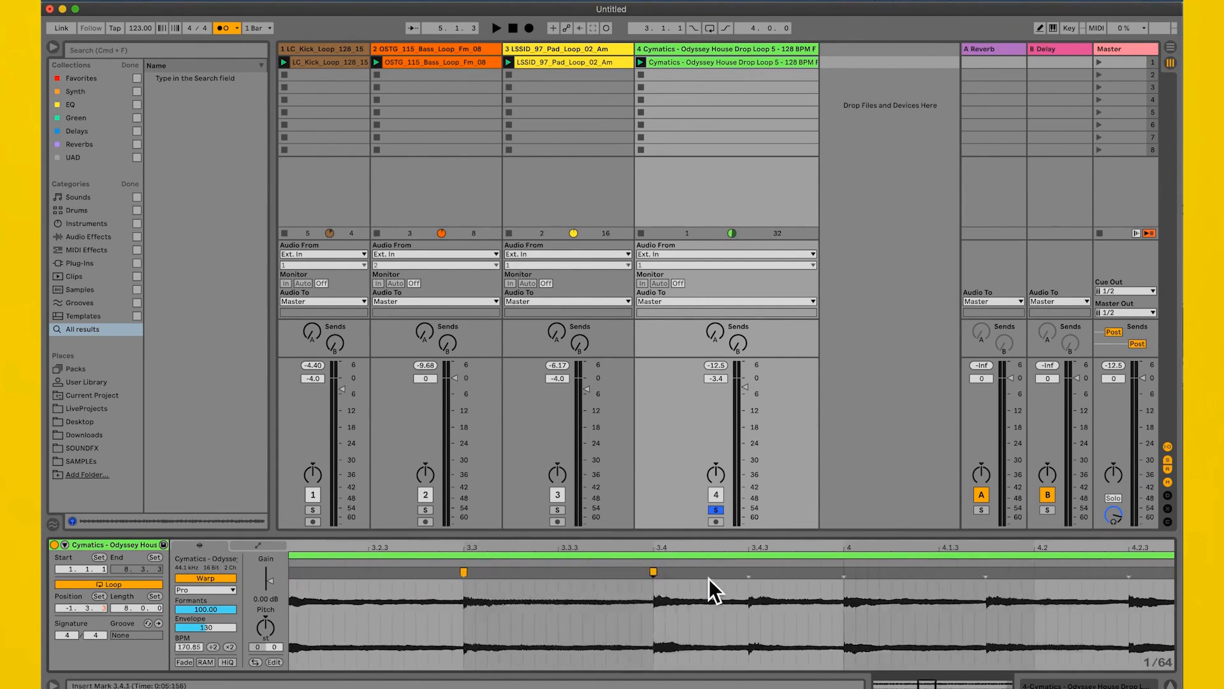
double_click(751, 572)
double_click(848, 577)
mouse_move(863, 554)
mouse_down()
mouse_move(831, 548)
mouse_move(831, 446)
mouse_up()
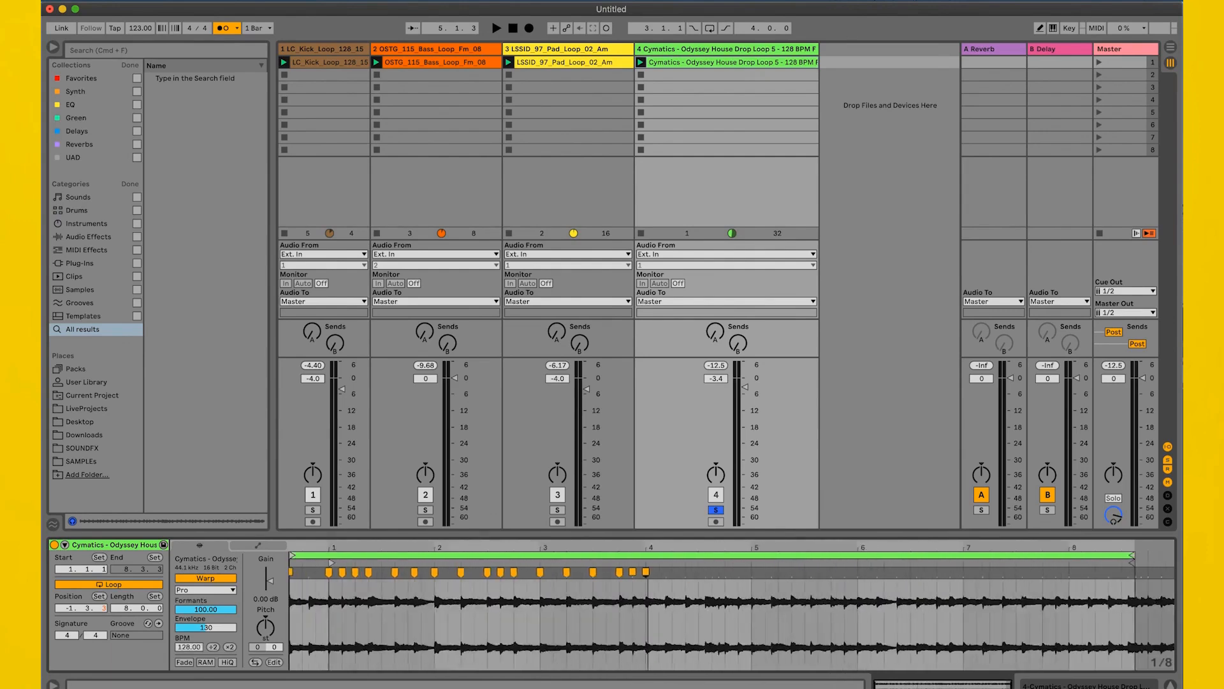
Shorten the Cymatics clip to end at 4.4.1 and set its loop to start at 1.1.1 with a length of 4.0.0
drag(1140, 564, 753, 561)
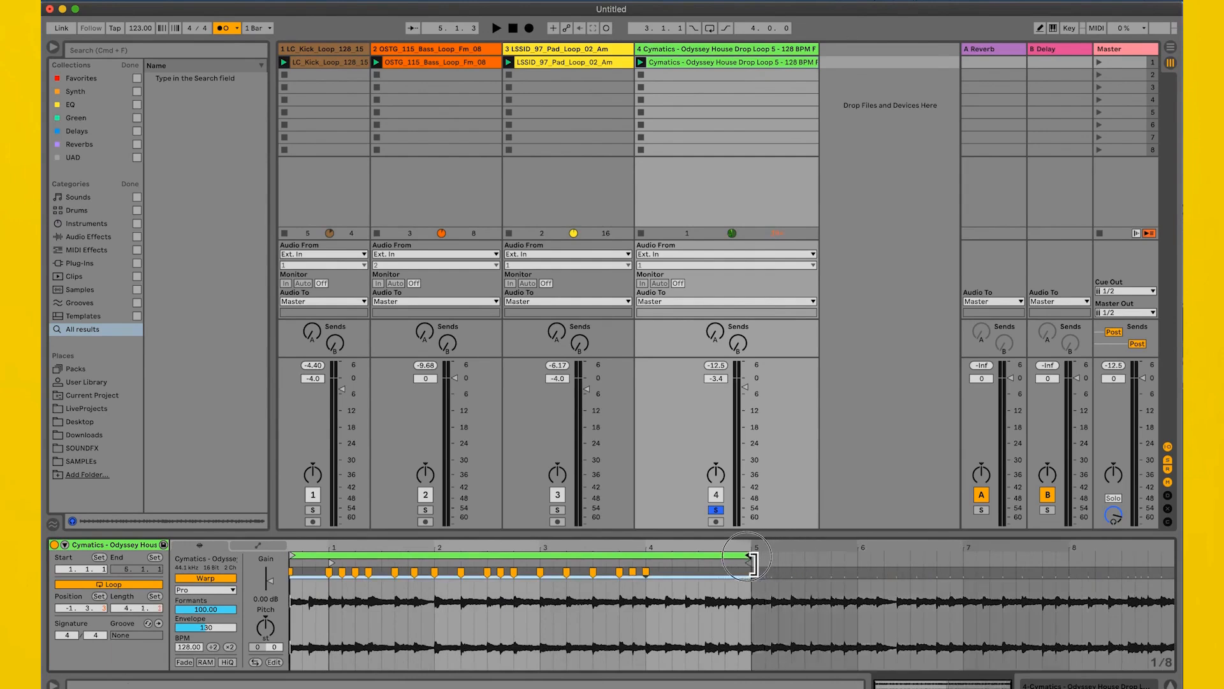
drag(751, 564, 737, 565)
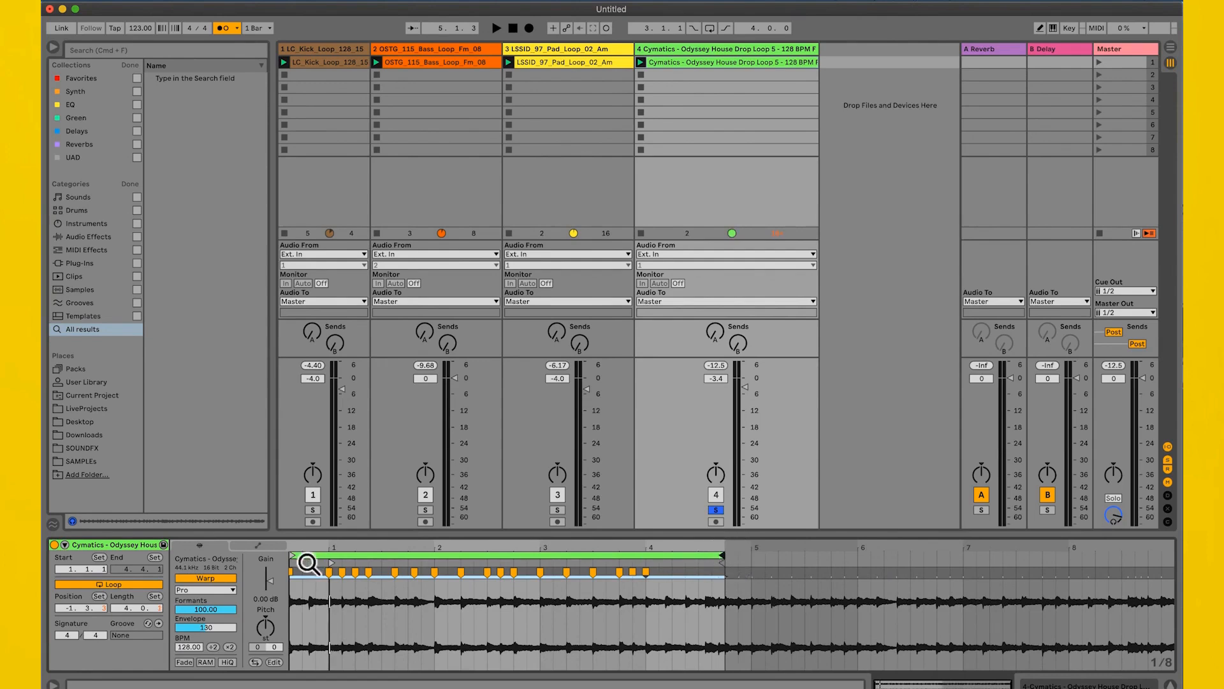
drag(291, 555, 333, 562)
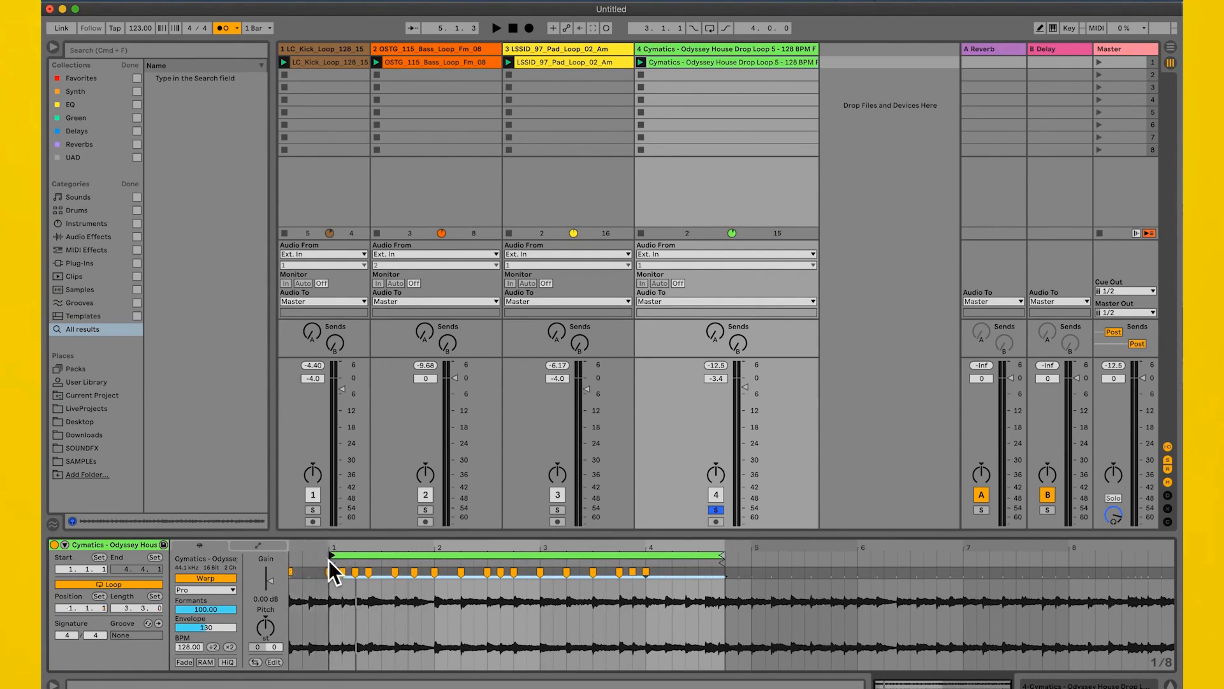
click(126, 607)
text(4)
key(Return)
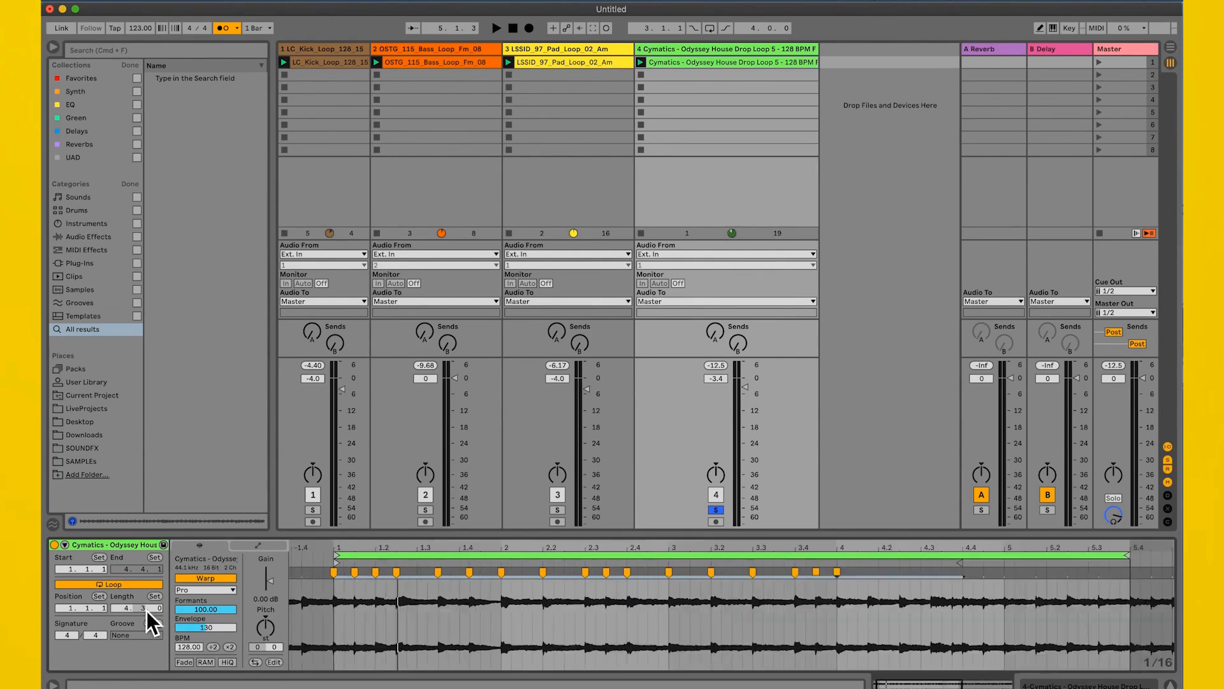
key(Tab)
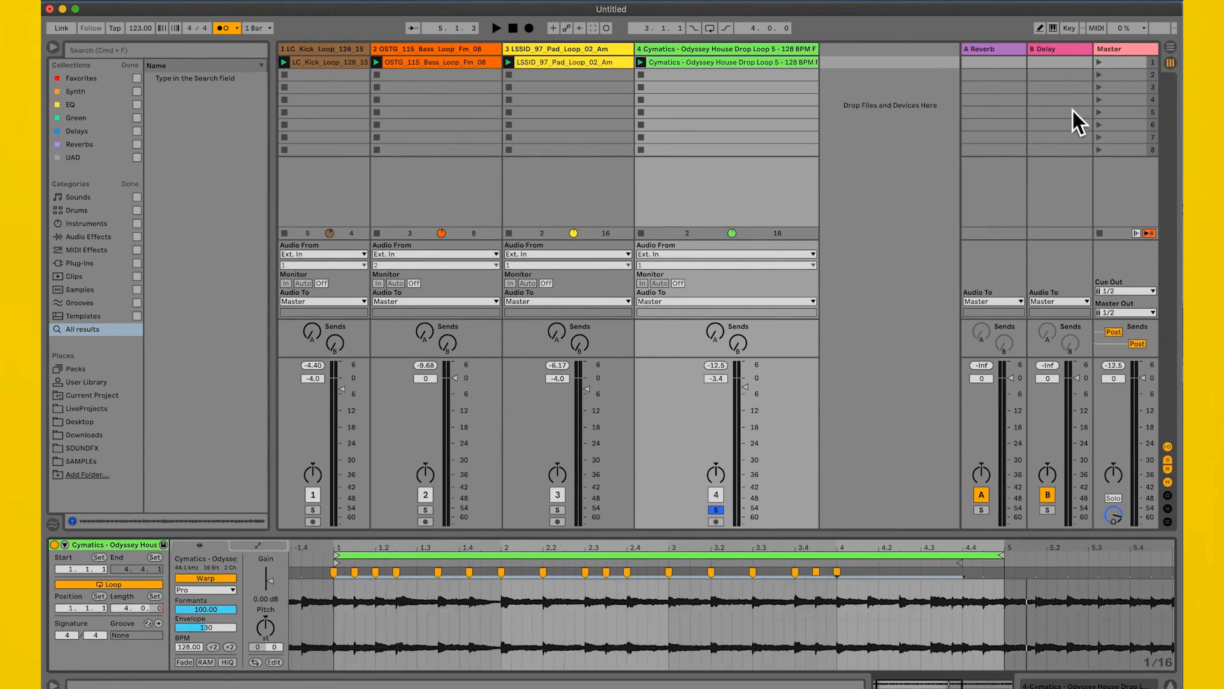
Play the first scene, unsolo track 4 to hear all clips together, and stop playback
click(1099, 63)
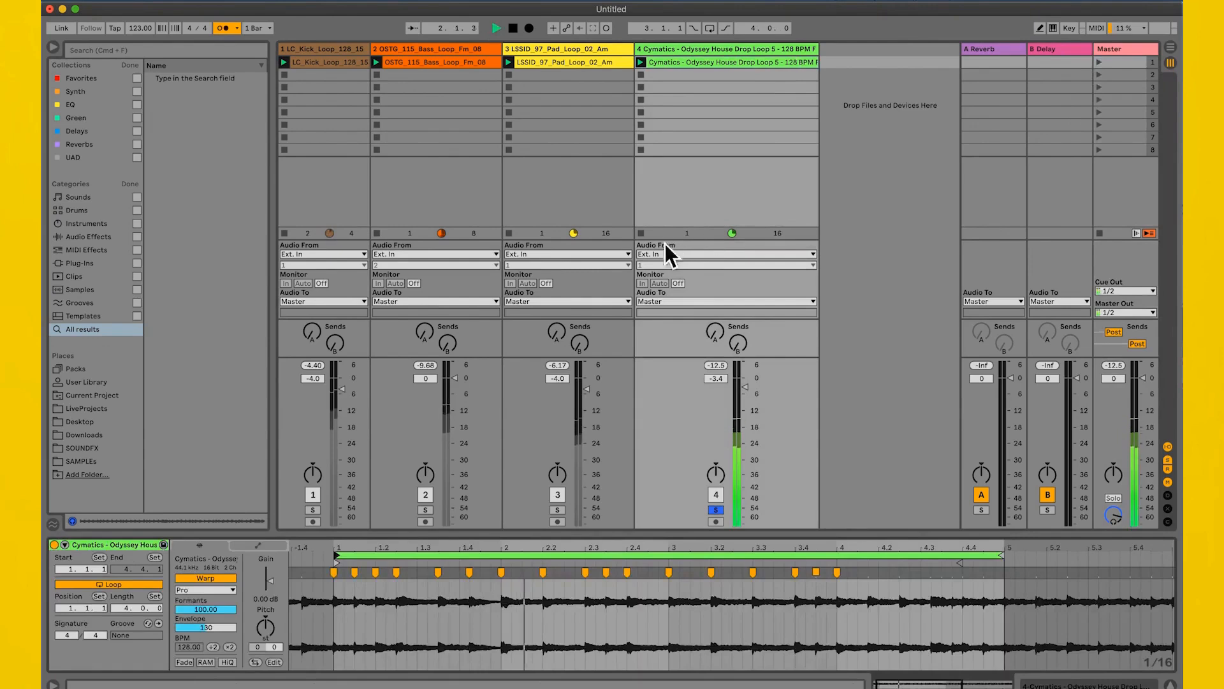
drag(910, 551, 696, 557)
click(716, 511)
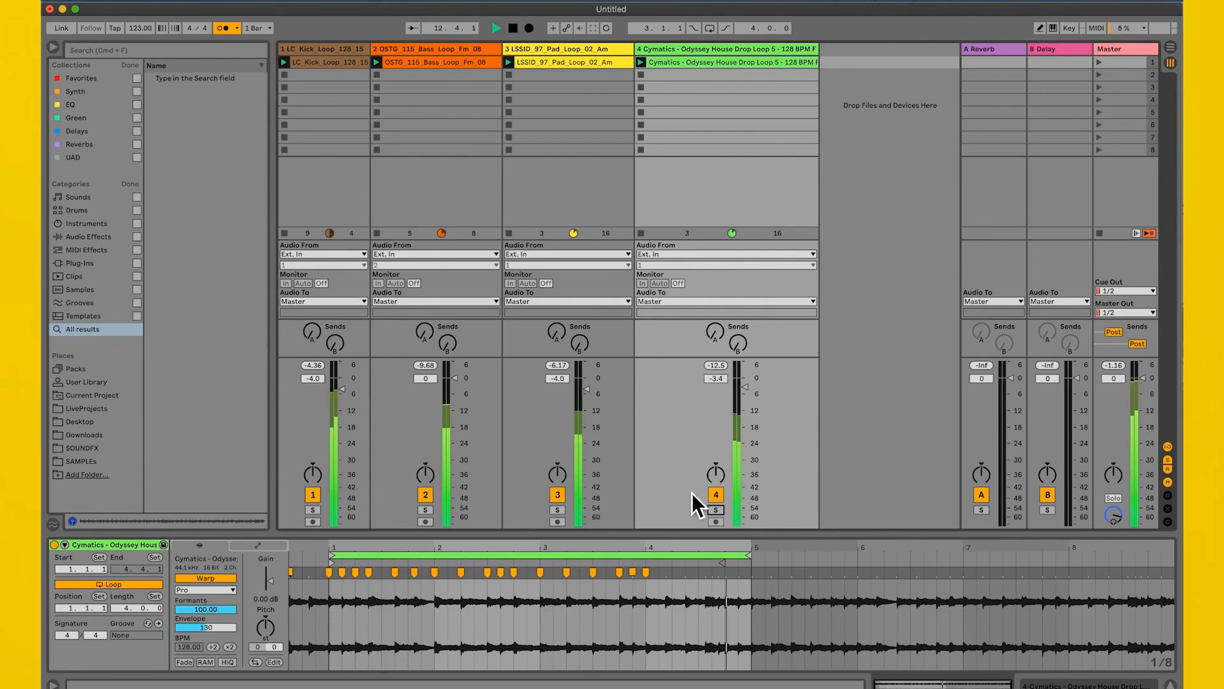
key(space)
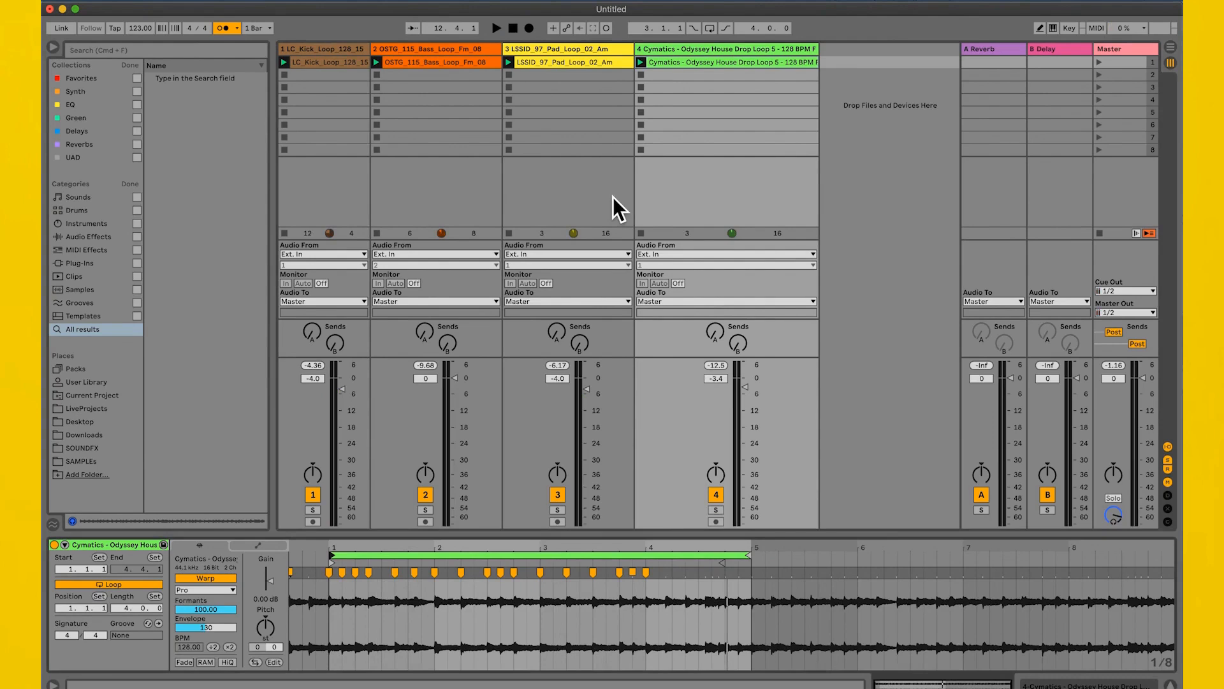
click(687, 80)
click(679, 89)
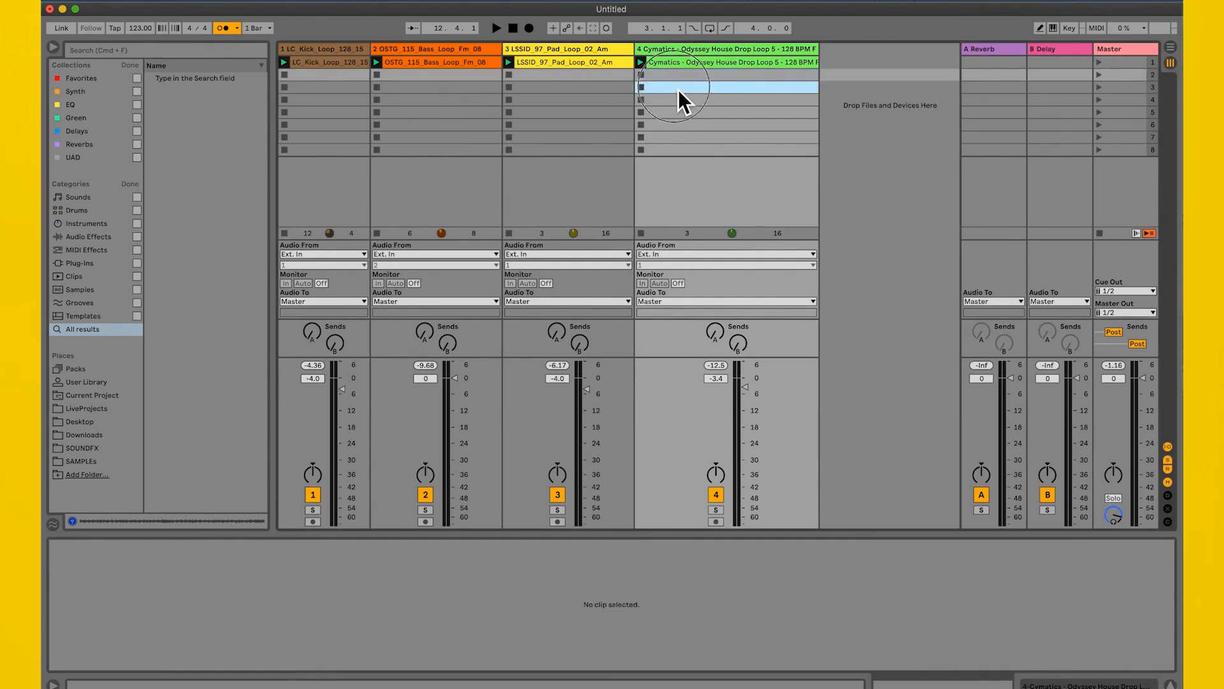
click(676, 100)
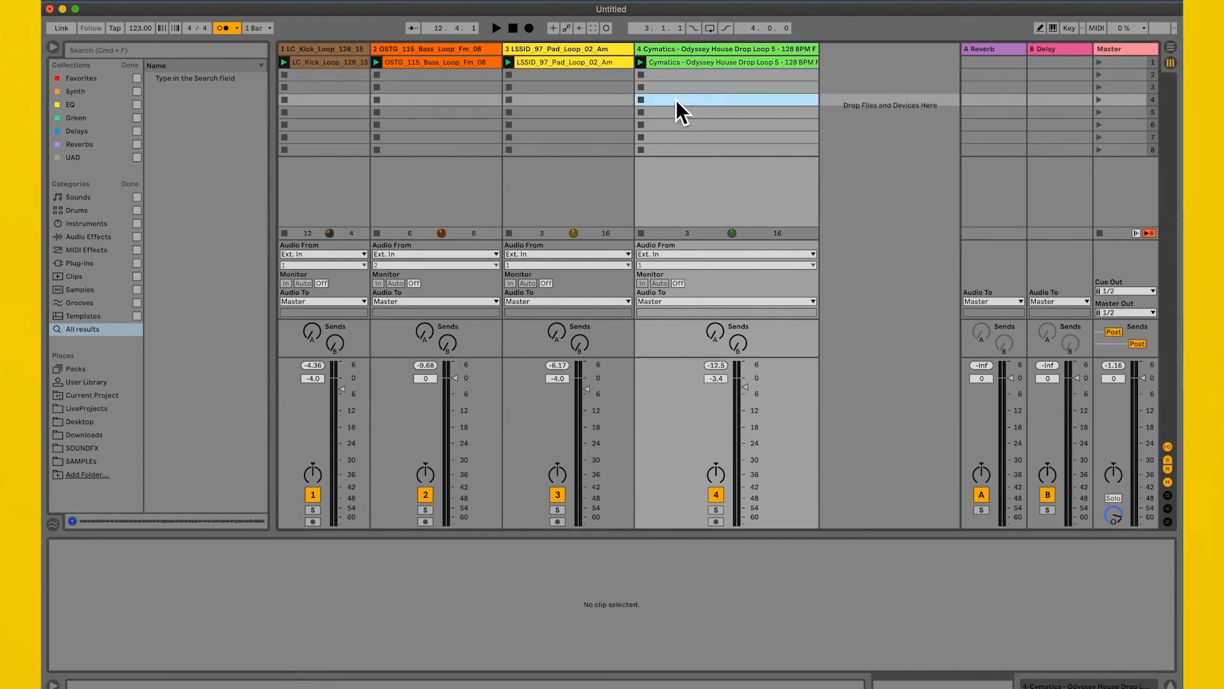